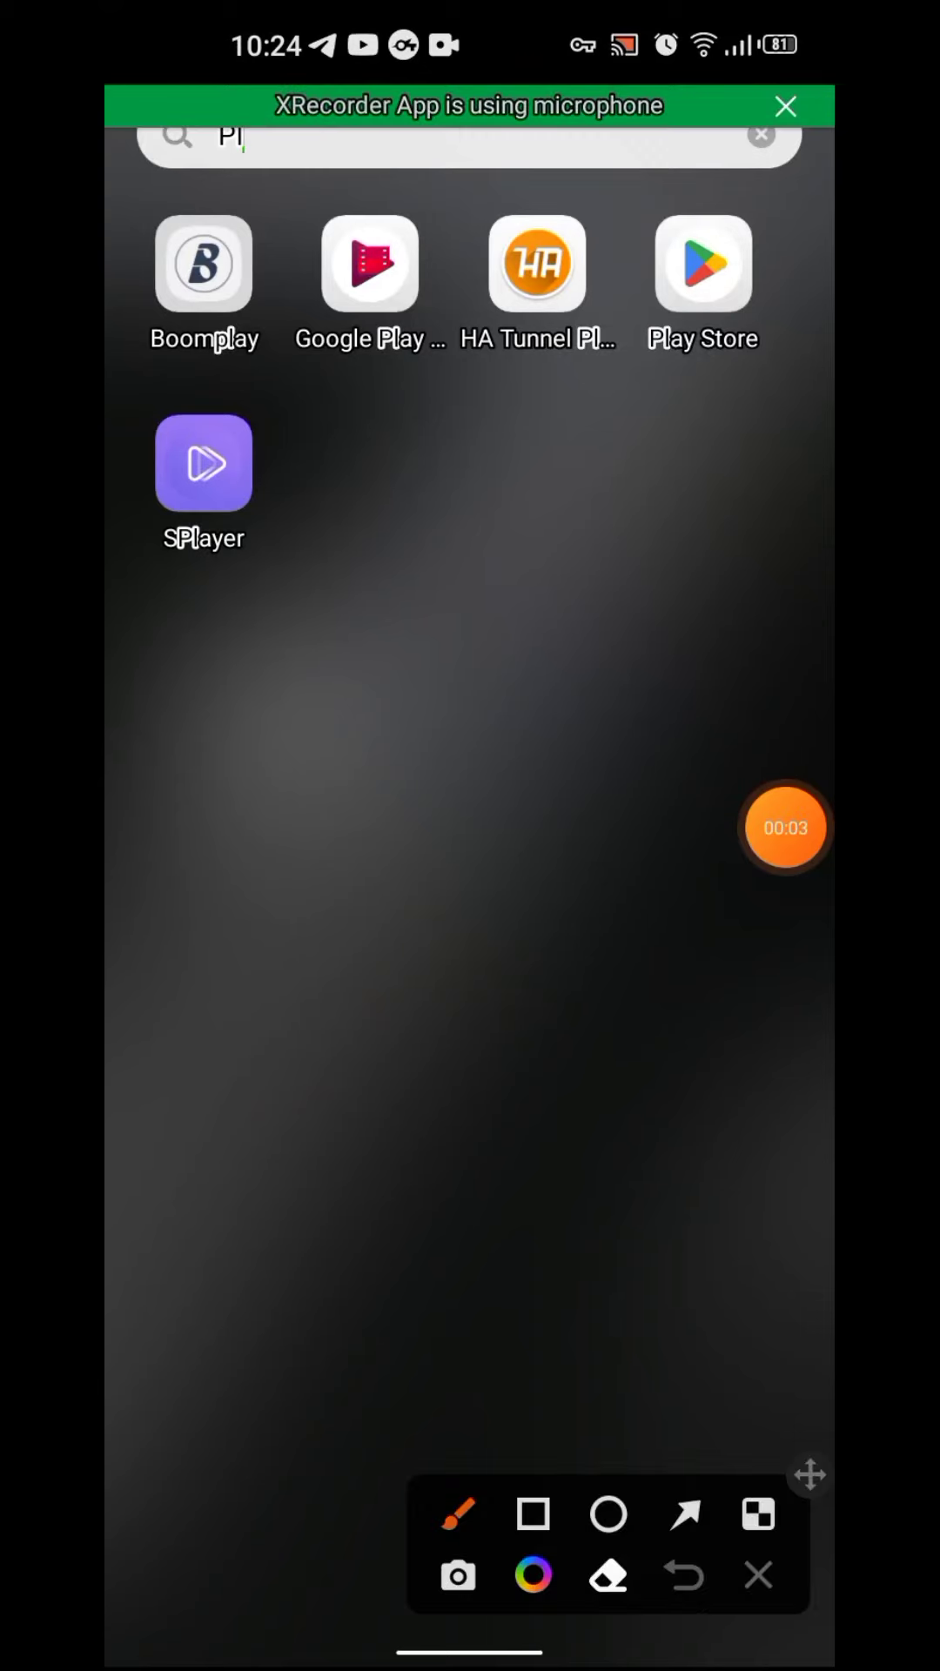
Open the Google Play Store and clear the previous search text.
drag(603, 314, 614, 327)
drag(440, 1119, 671, 299)
click(757, 1575)
click(704, 264)
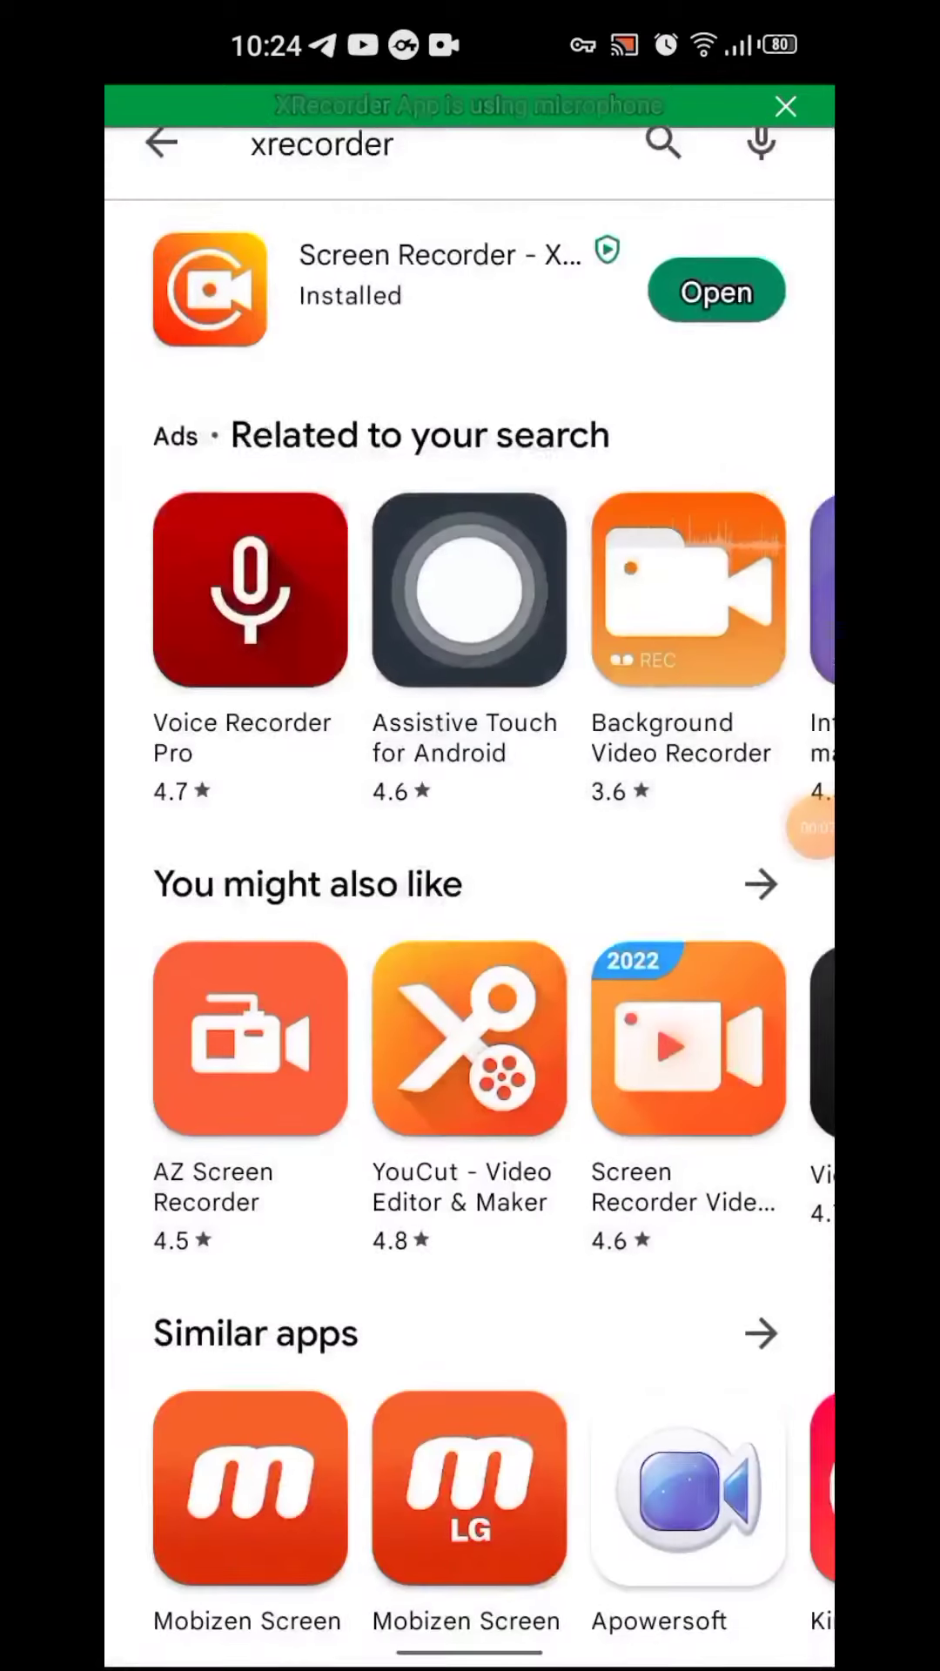
click(314, 142)
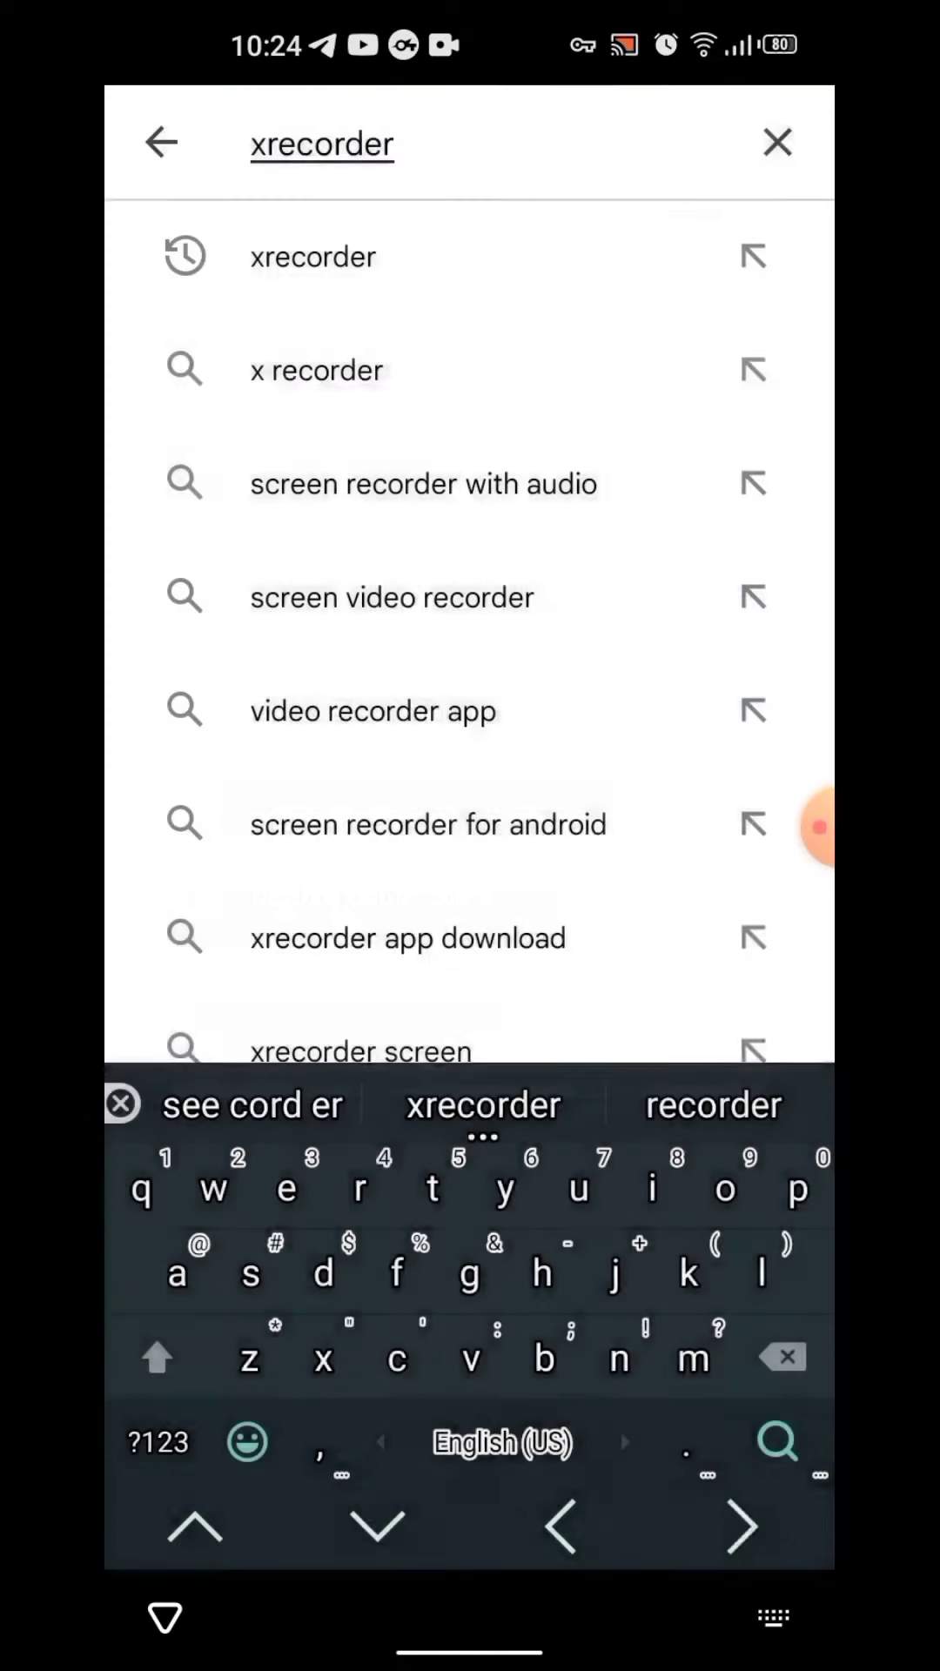
text(au)
click(777, 143)
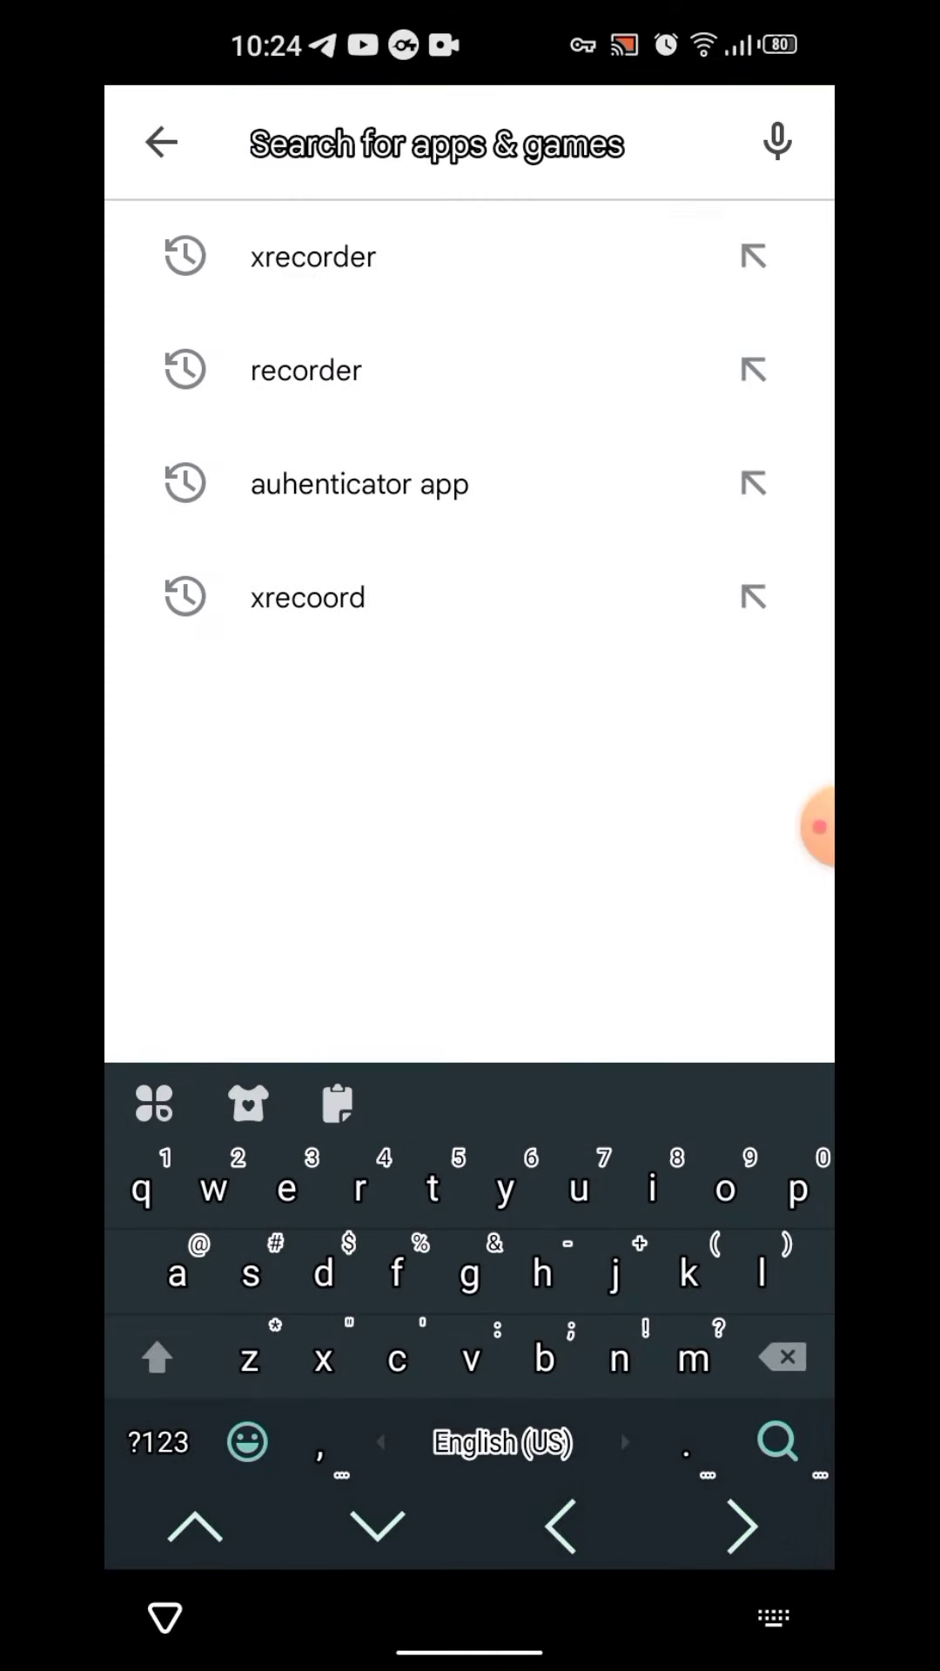
text(aut)
click(815, 825)
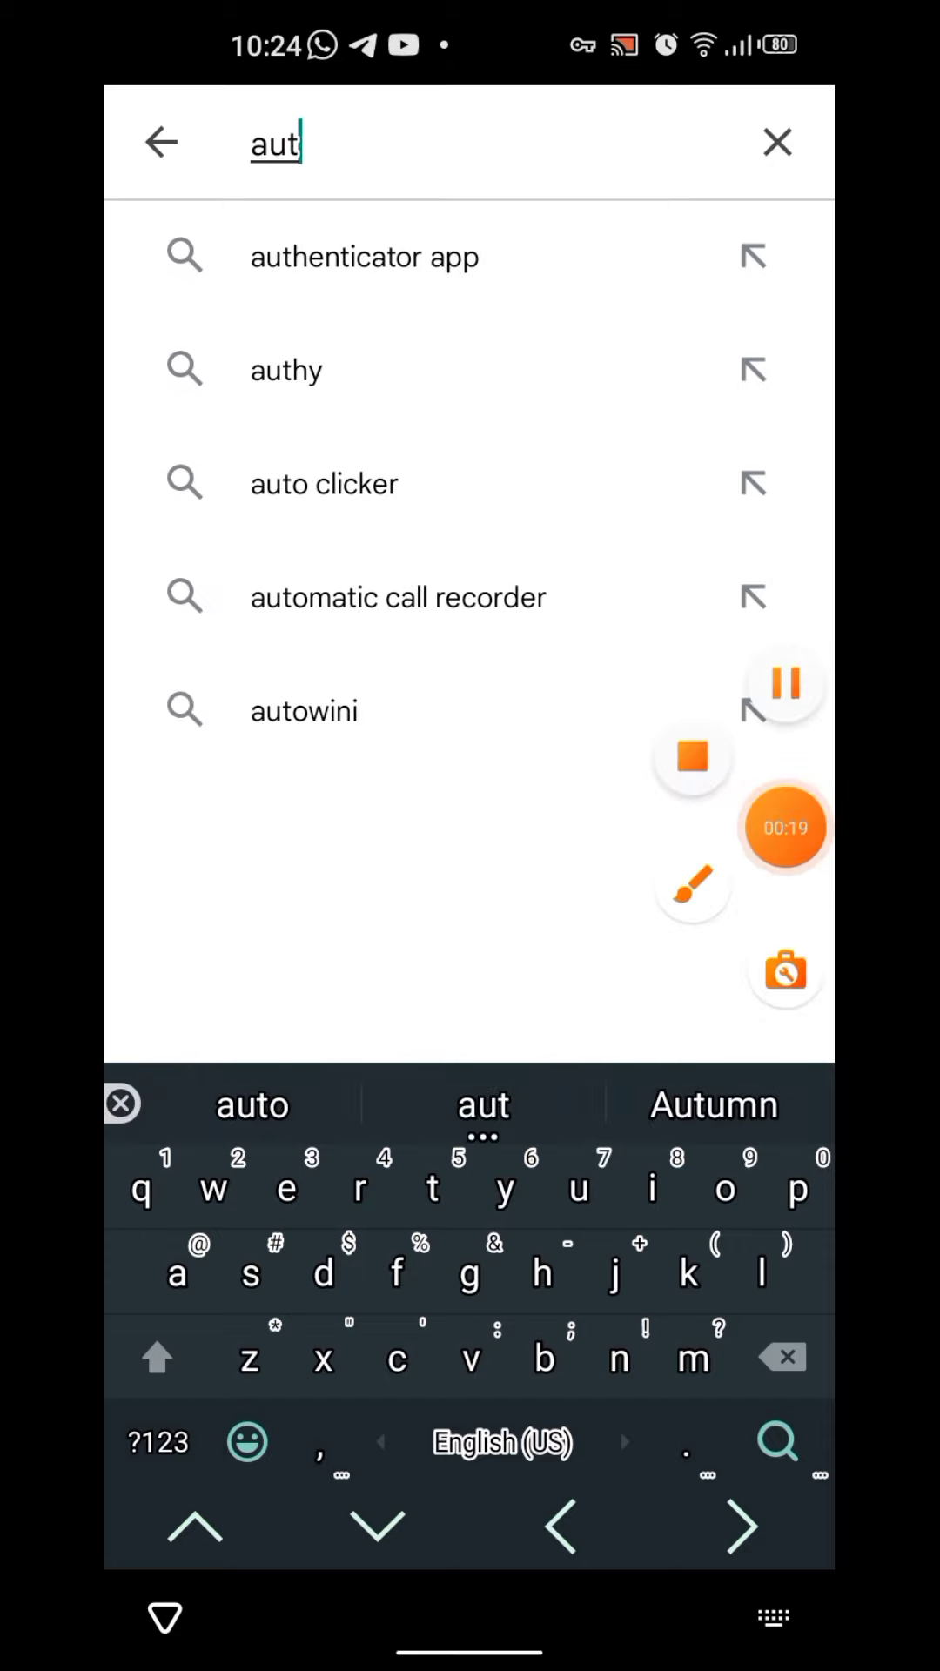
click(795, 884)
drag(258, 300, 568, 242)
click(686, 1512)
drag(709, 1260, 411, 317)
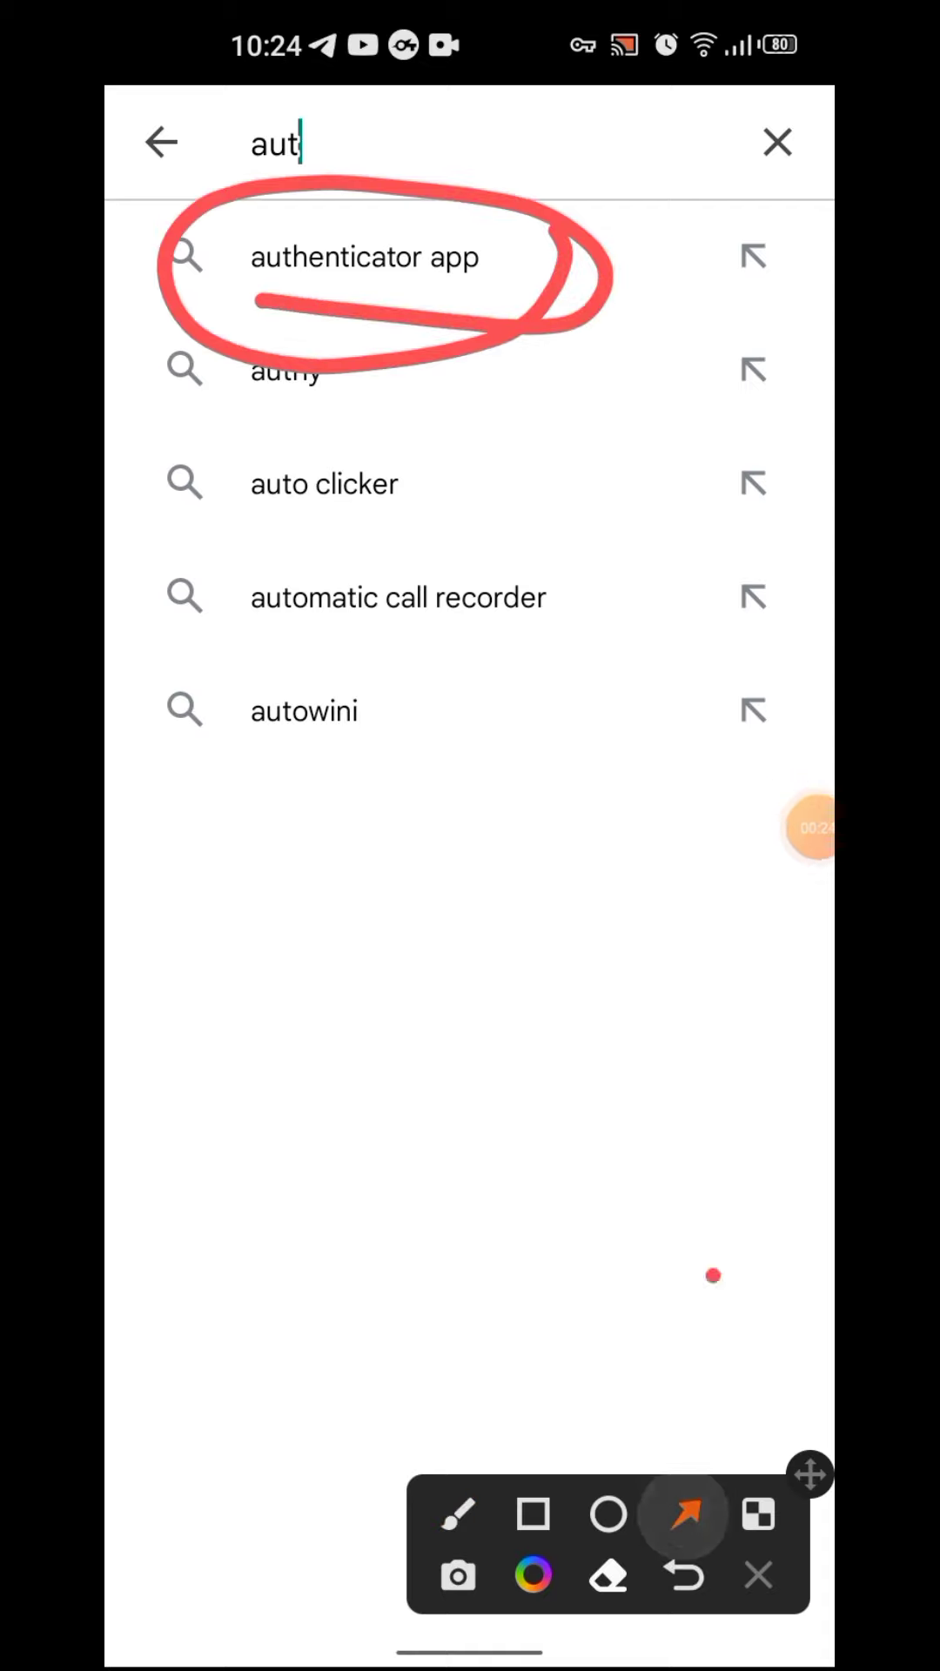
drag(429, 1044, 334, 277)
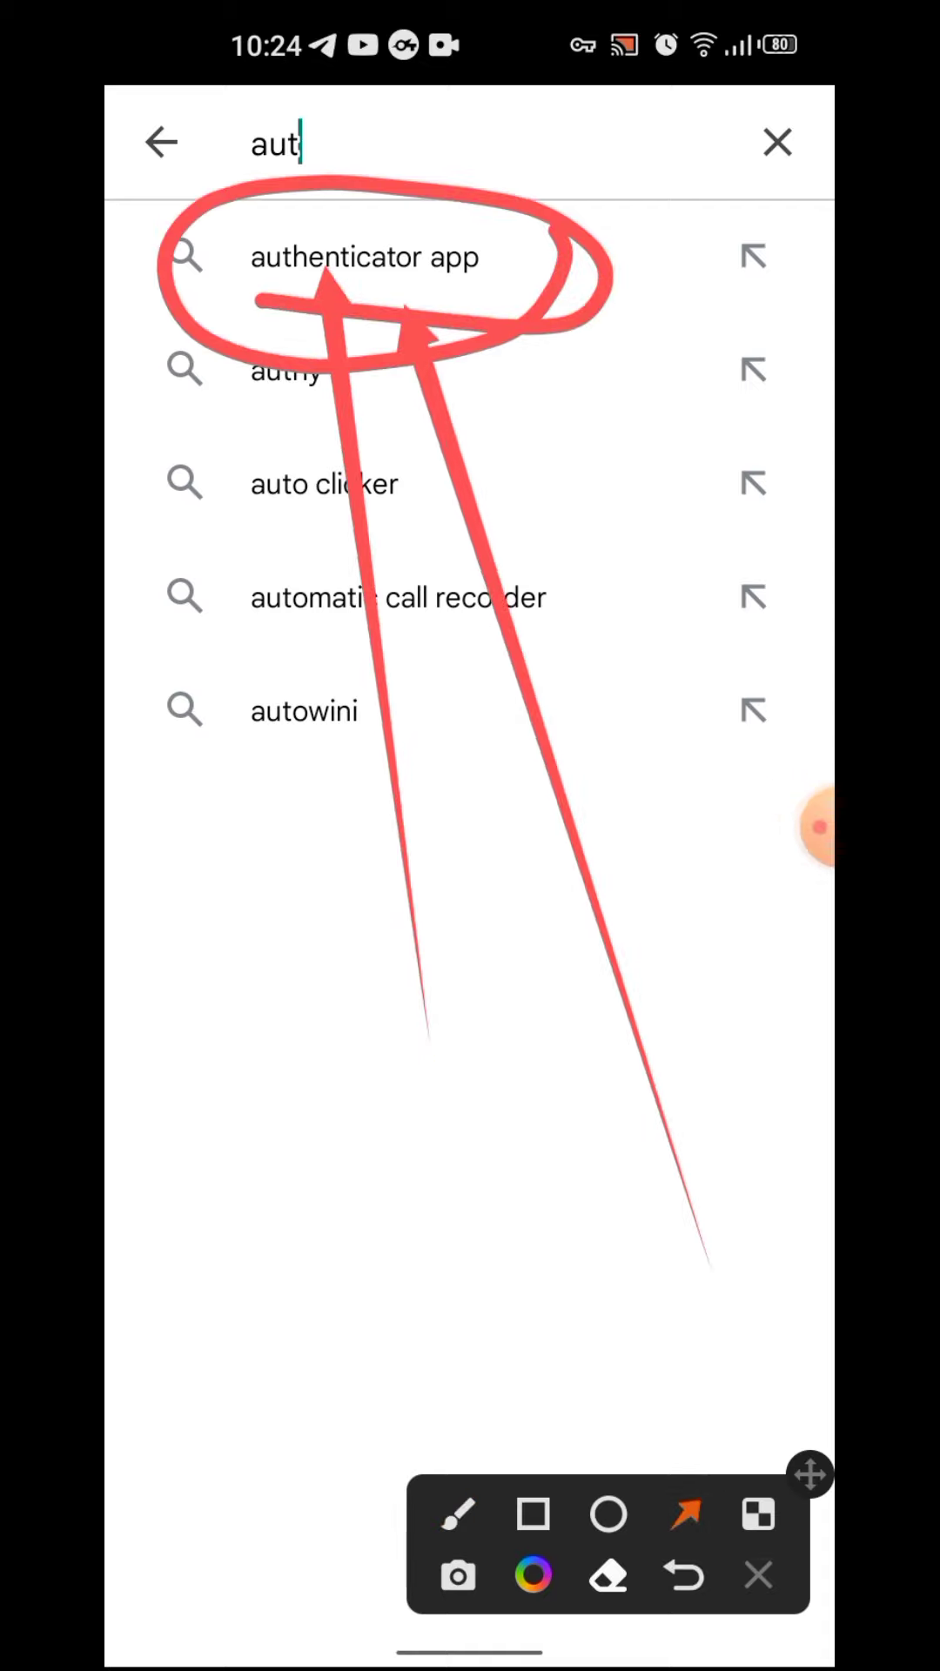
click(757, 1575)
Search the Play Store for 'authenticator app'.
click(365, 257)
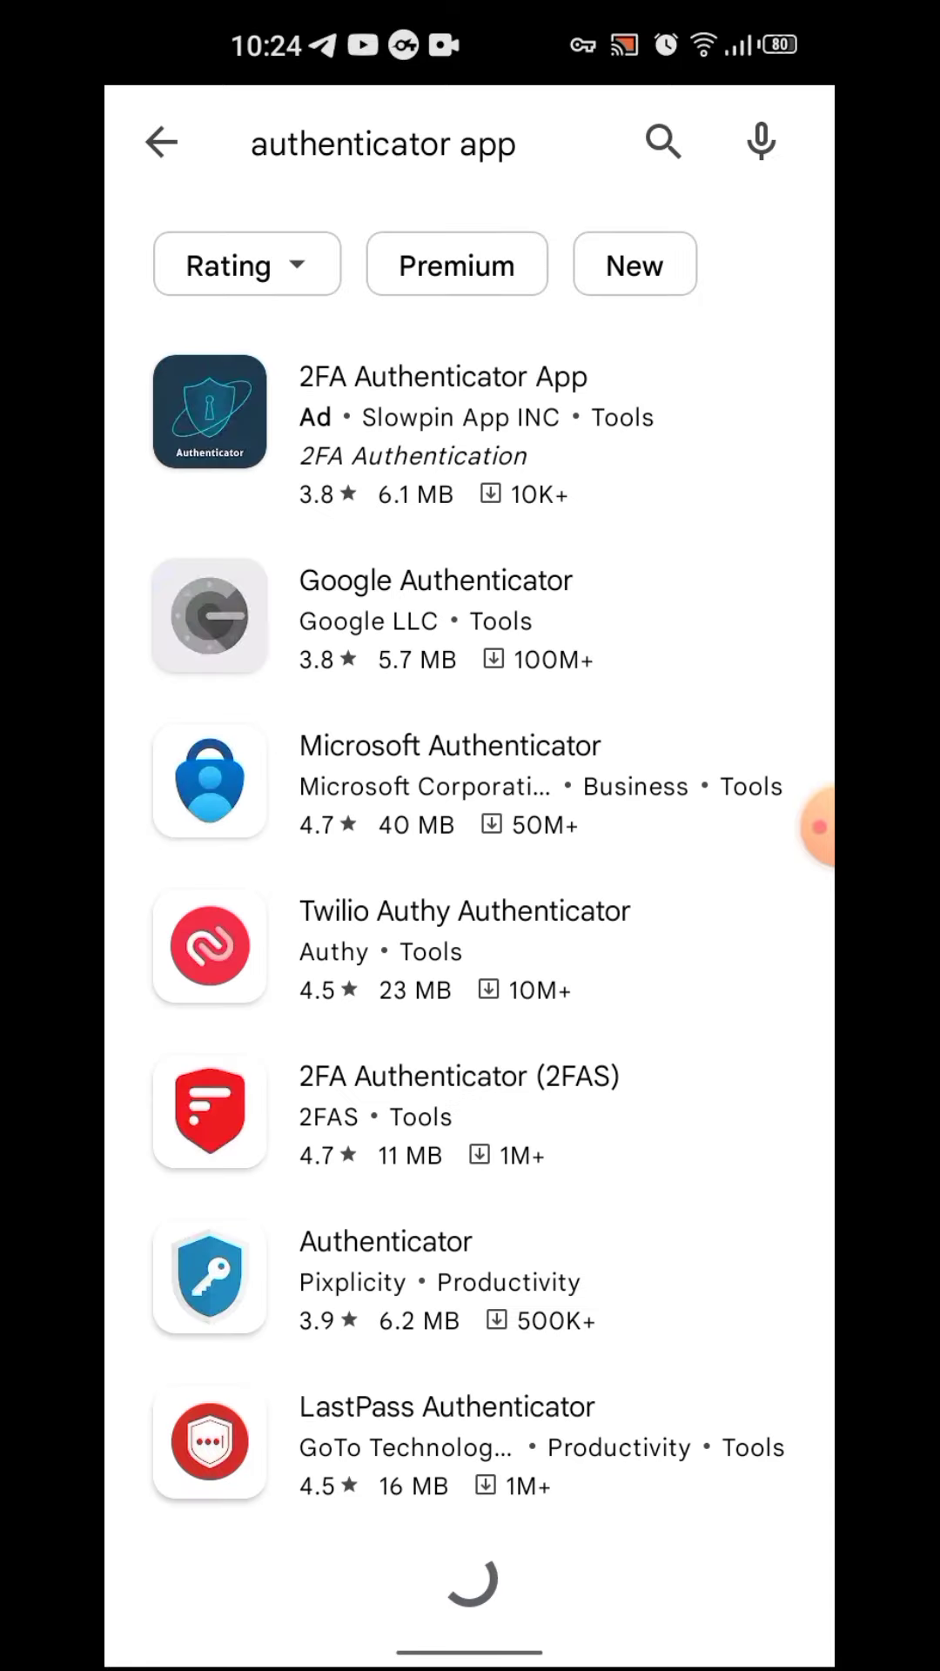
click(817, 826)
click(693, 885)
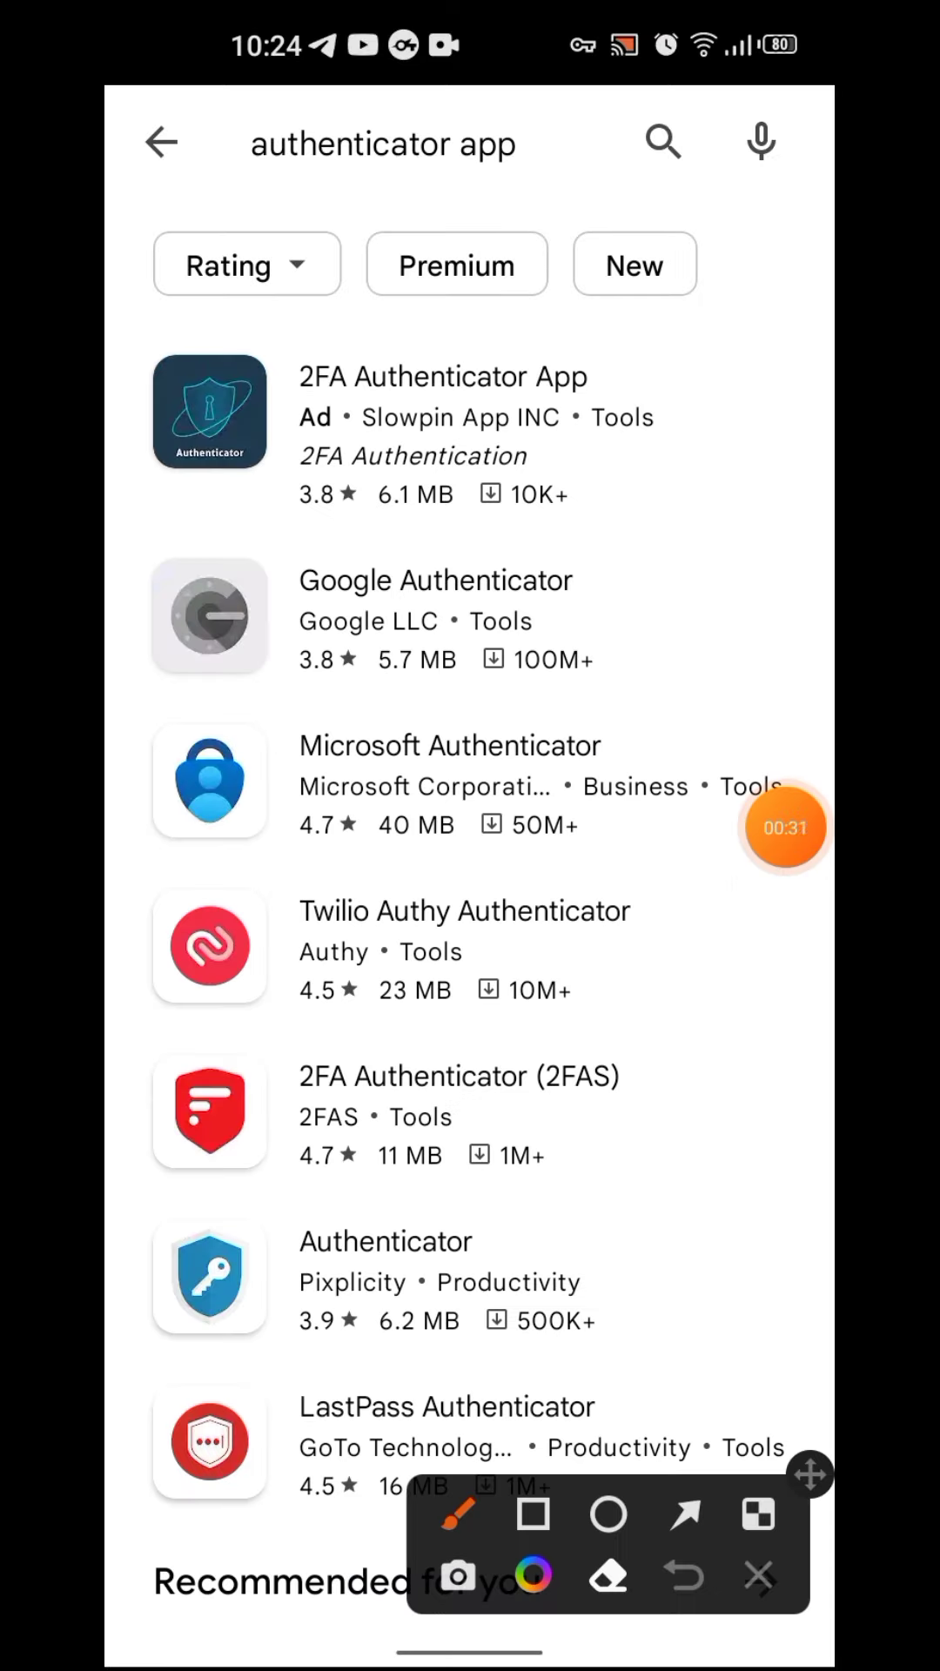
mouse_move(244, 522)
mouse_down()
mouse_move(346, 530)
mouse_move(770, 679)
mouse_move(157, 718)
mouse_move(248, 524)
mouse_up()
click(685, 1514)
drag(750, 1390, 512, 639)
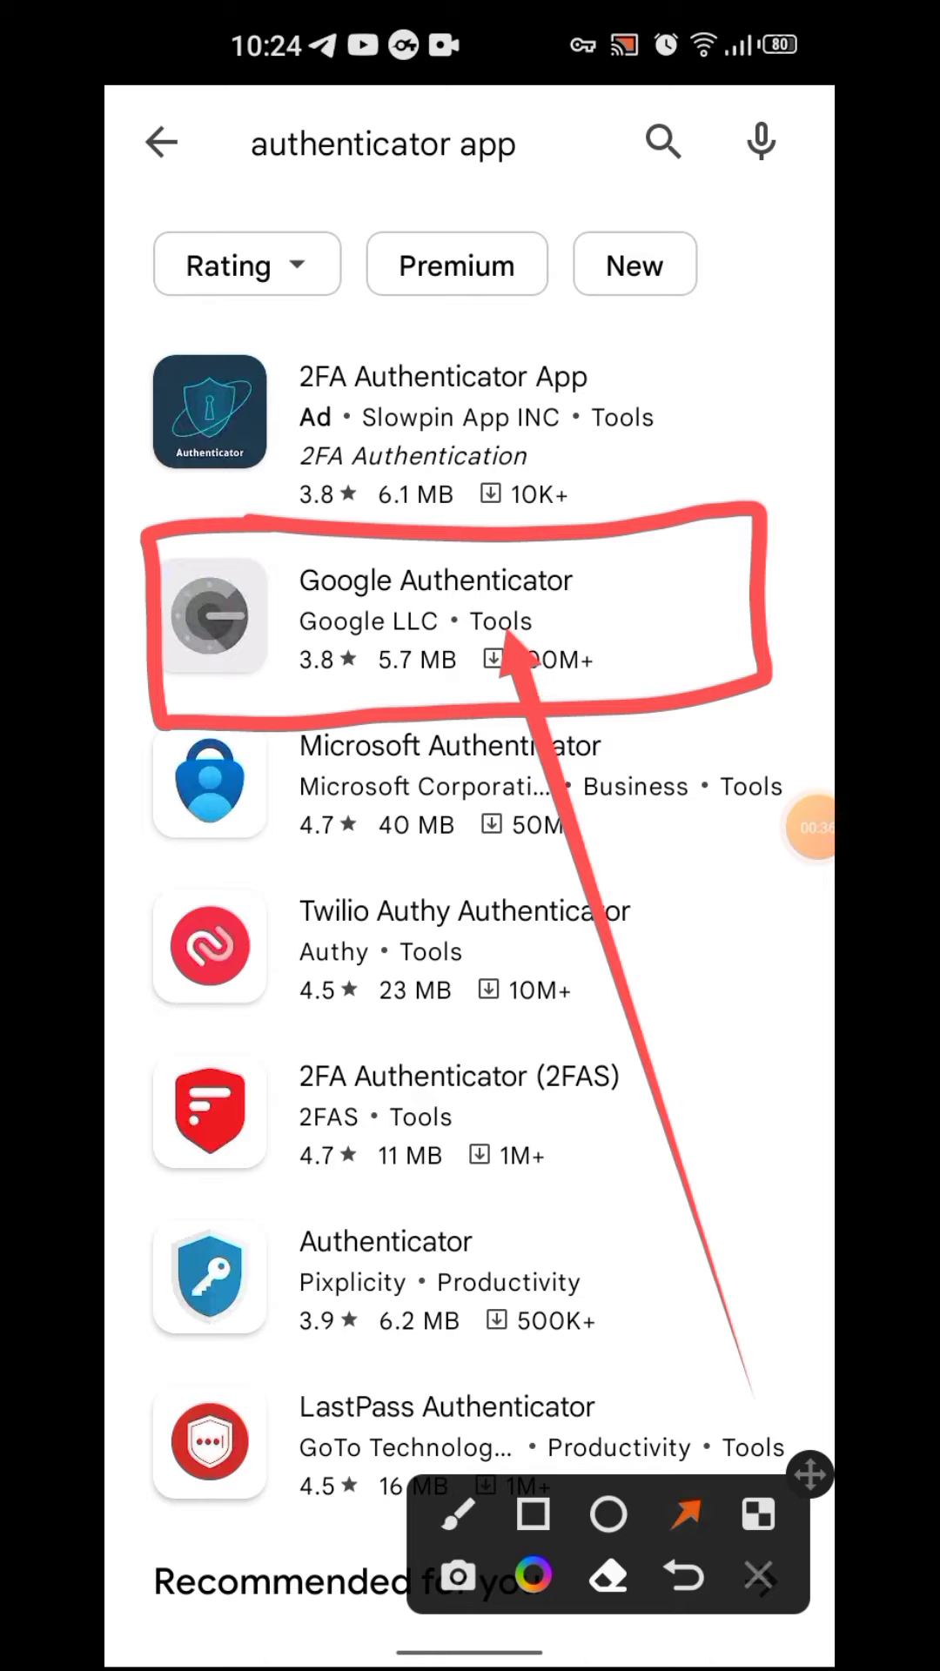
drag(454, 1147, 378, 681)
drag(640, 398, 451, 609)
drag(409, 381, 355, 559)
drag(757, 416, 569, 614)
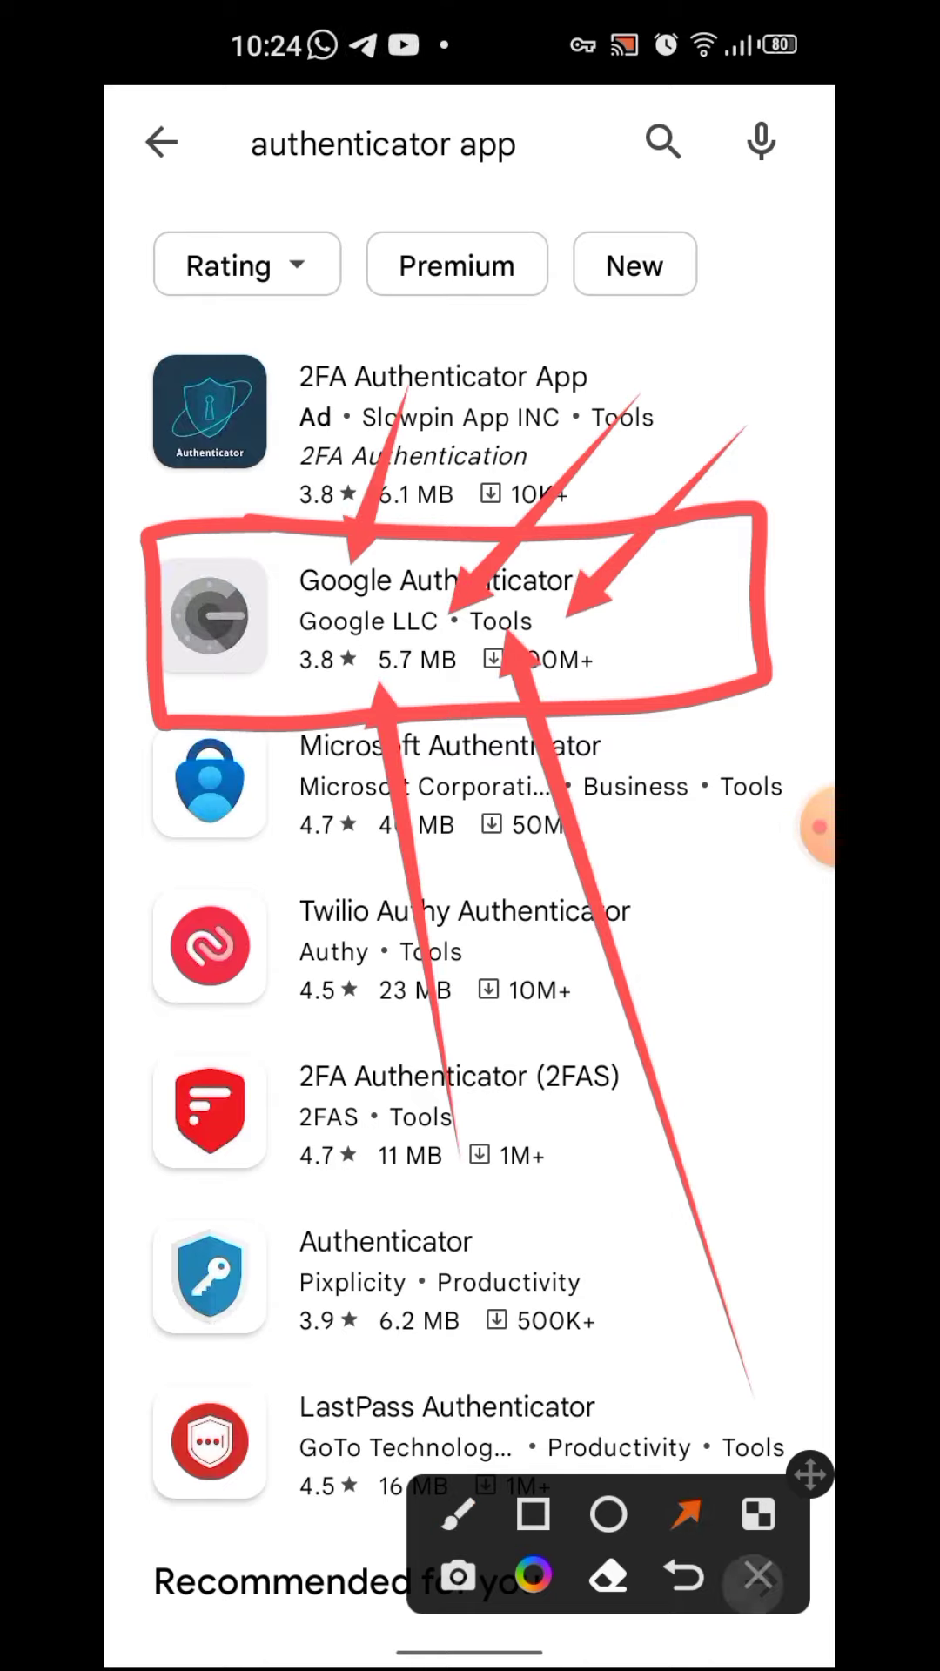
click(759, 1576)
Install Google Authenticator by Google LLC from its details page.
click(435, 601)
click(815, 827)
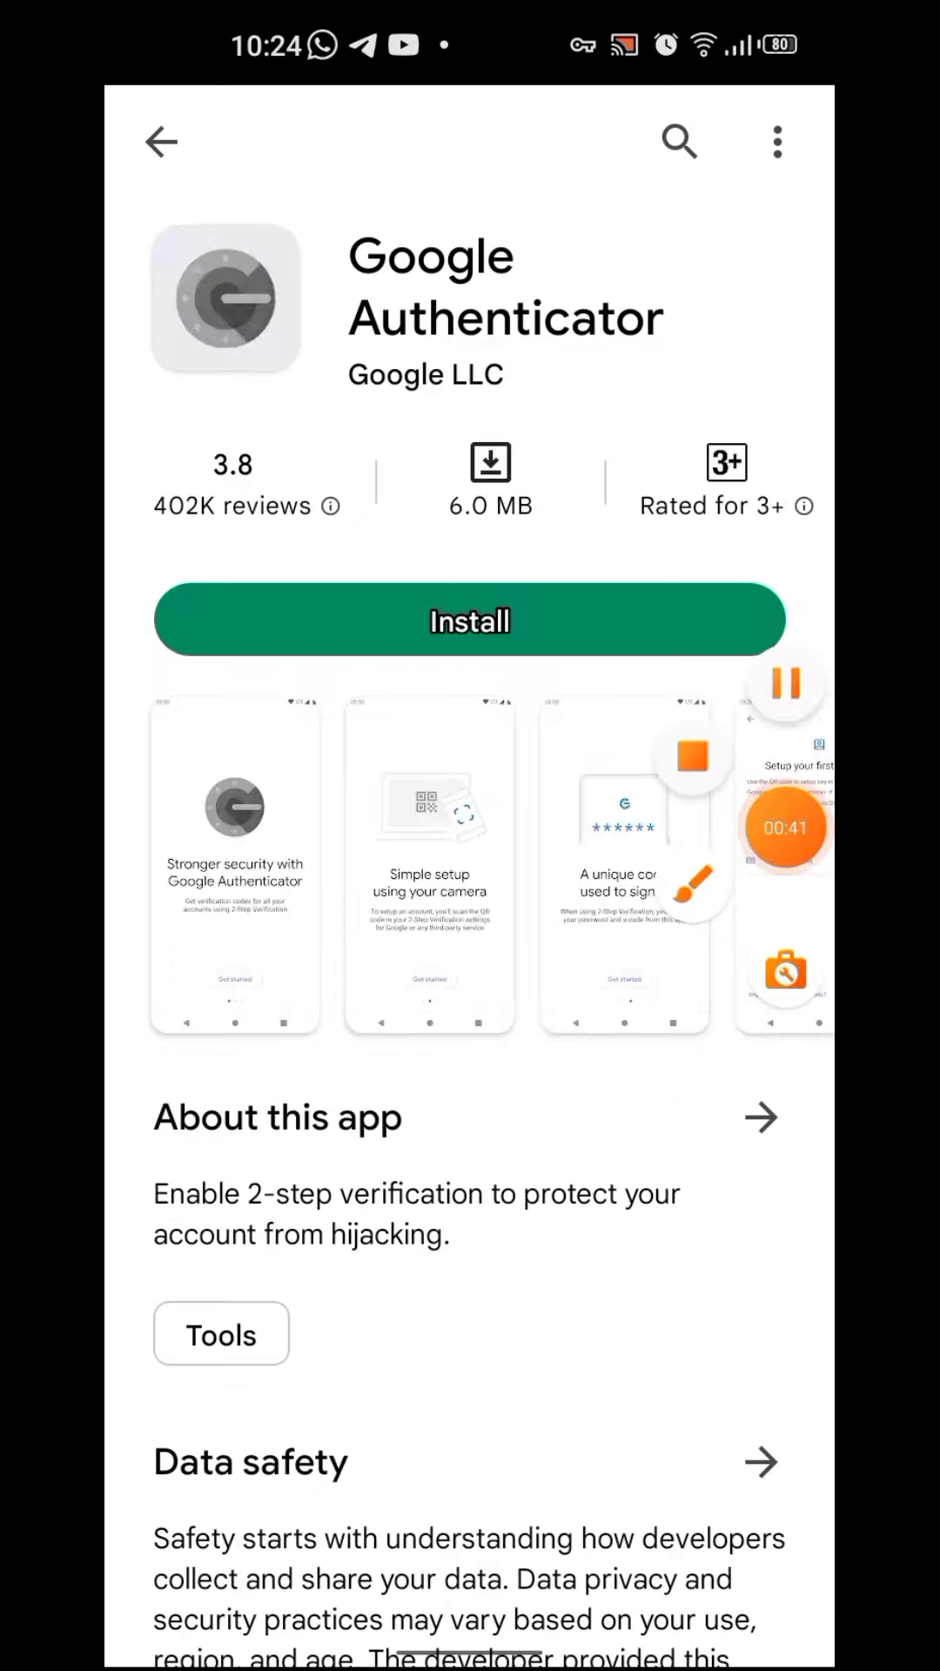
click(694, 653)
drag(621, 570, 385, 545)
click(758, 1576)
click(469, 623)
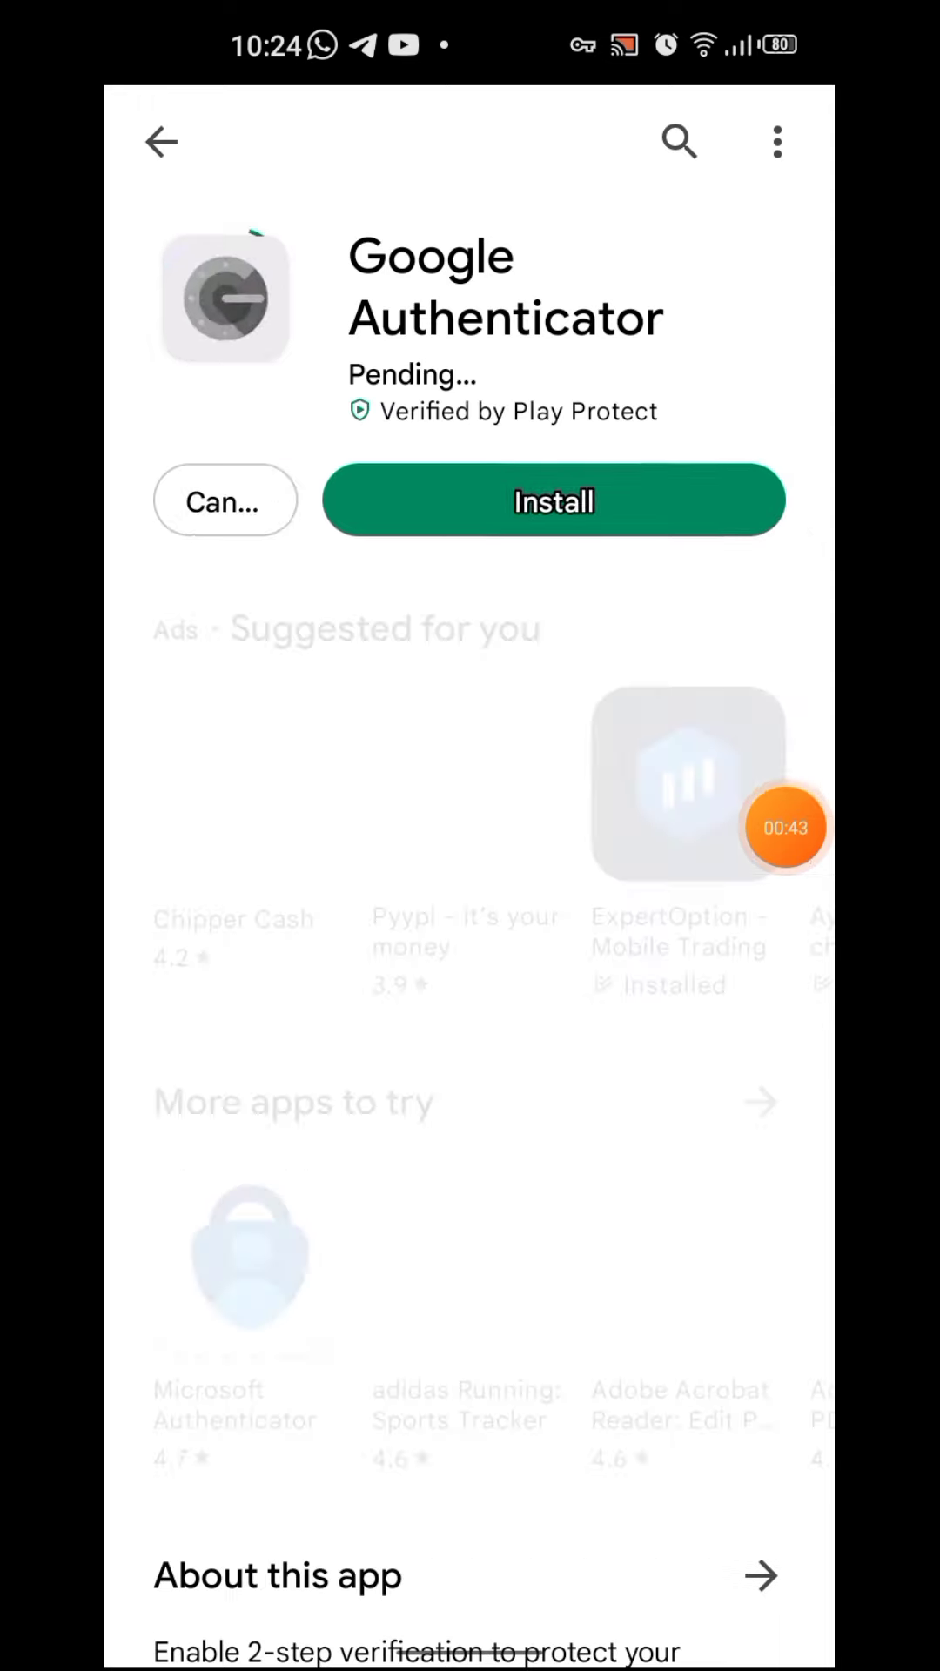
drag(471, 26, 470, 914)
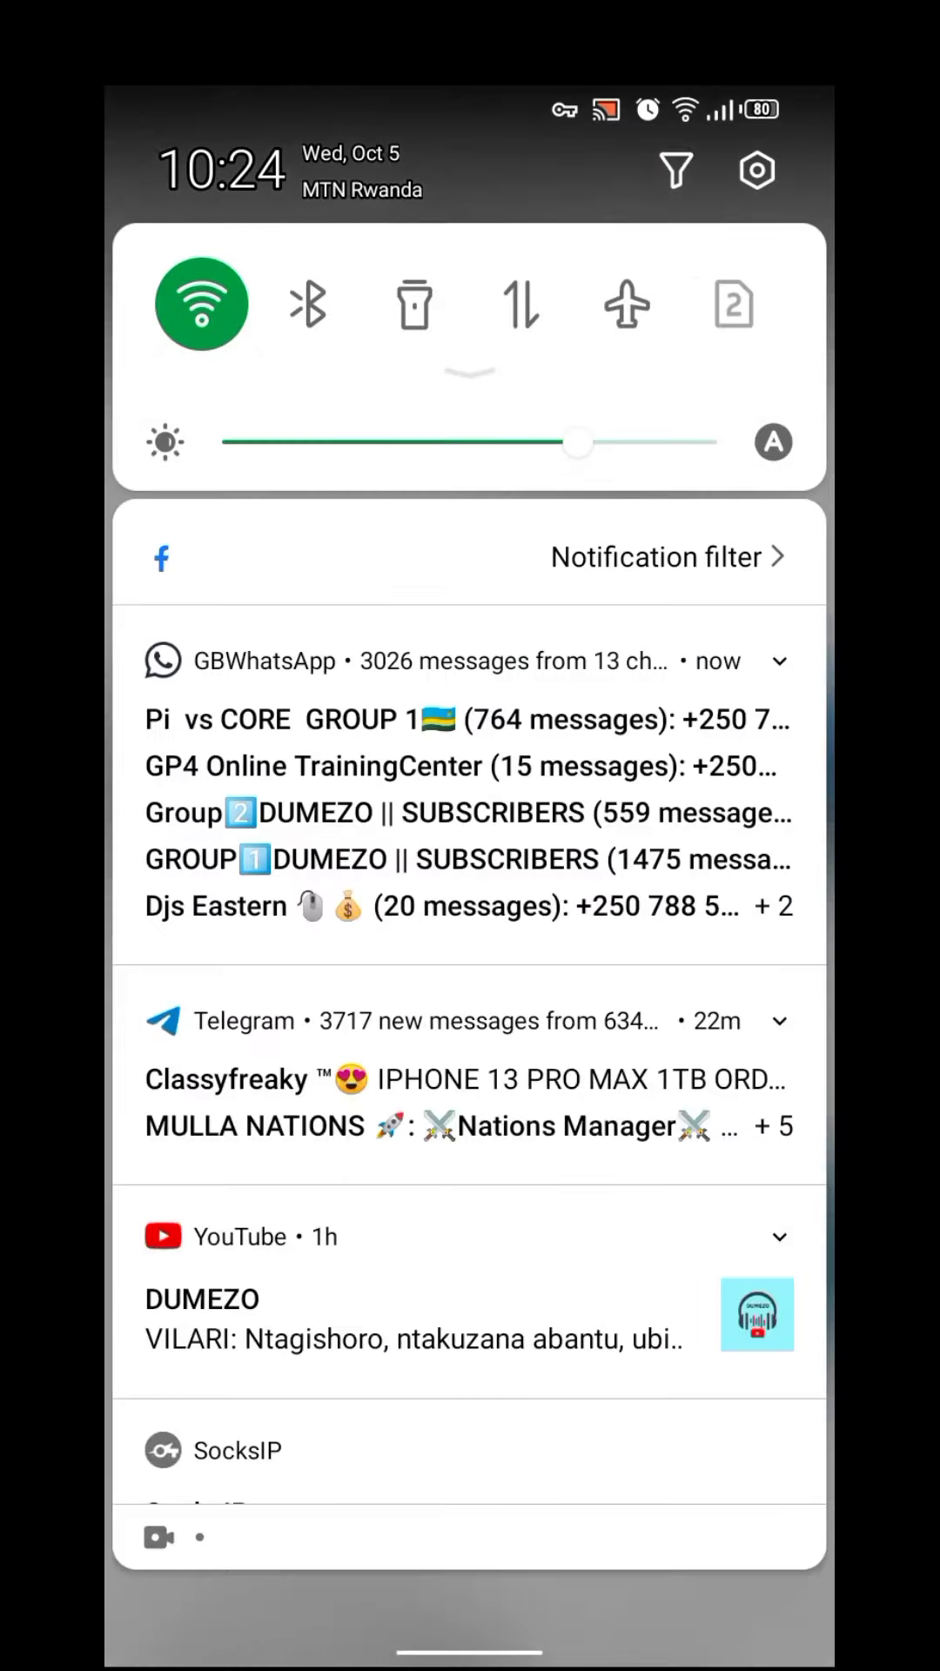
drag(470, 1305, 470, 392)
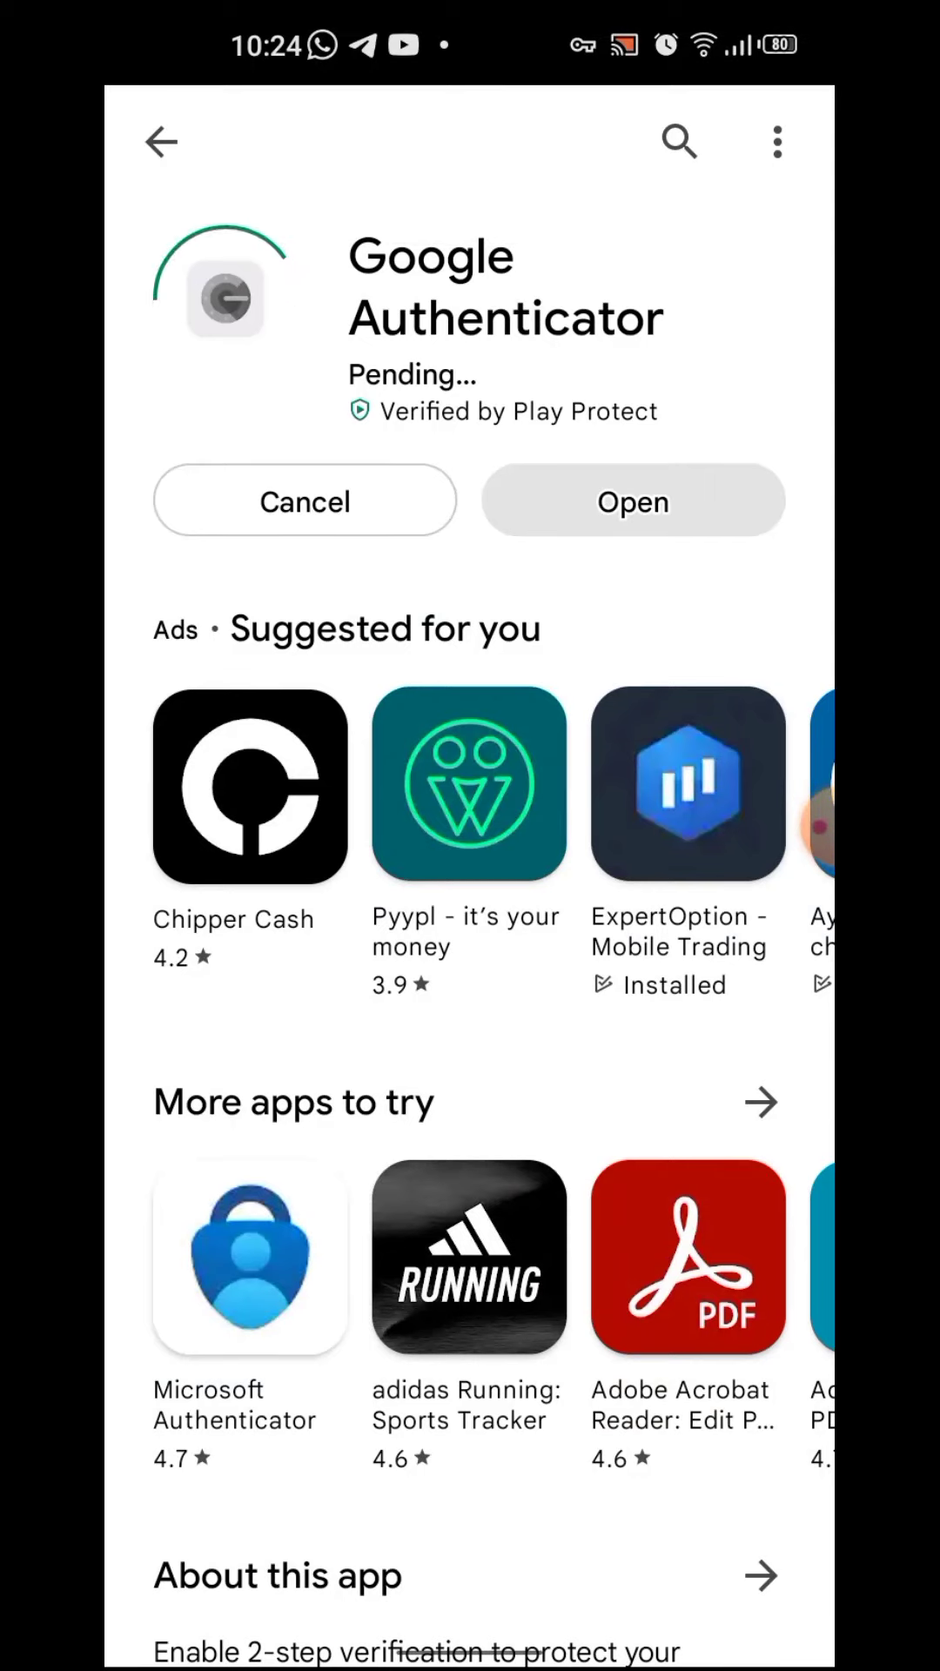
click(785, 826)
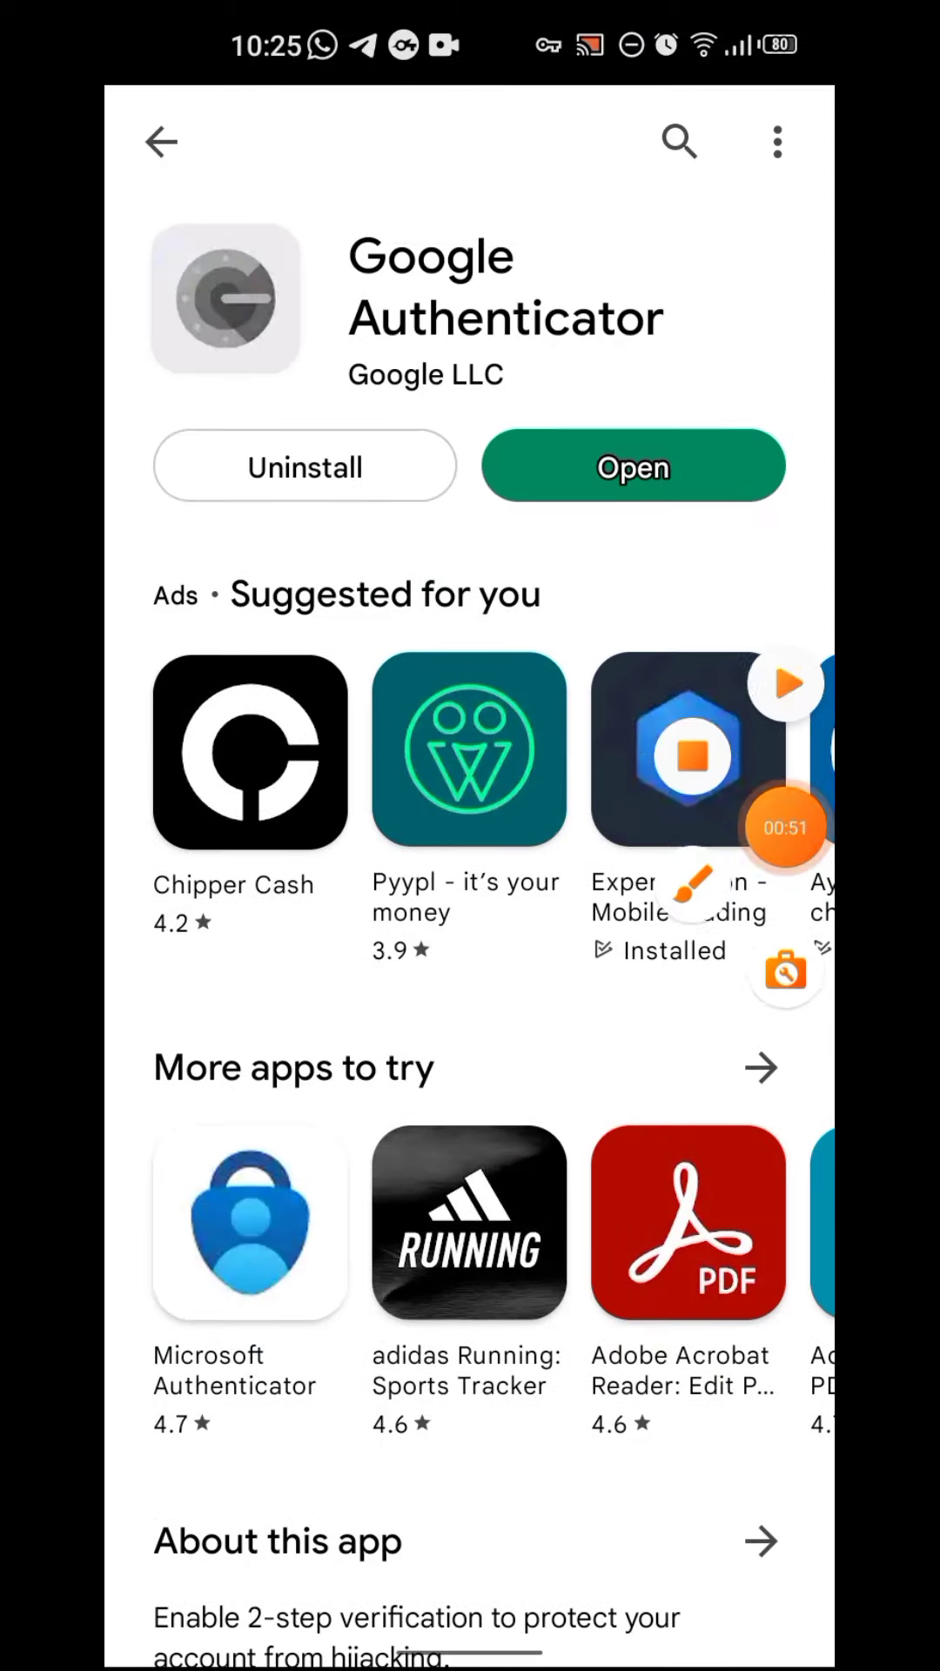
Launch the newly installed Google Authenticator and get past the welcome screen.
click(633, 465)
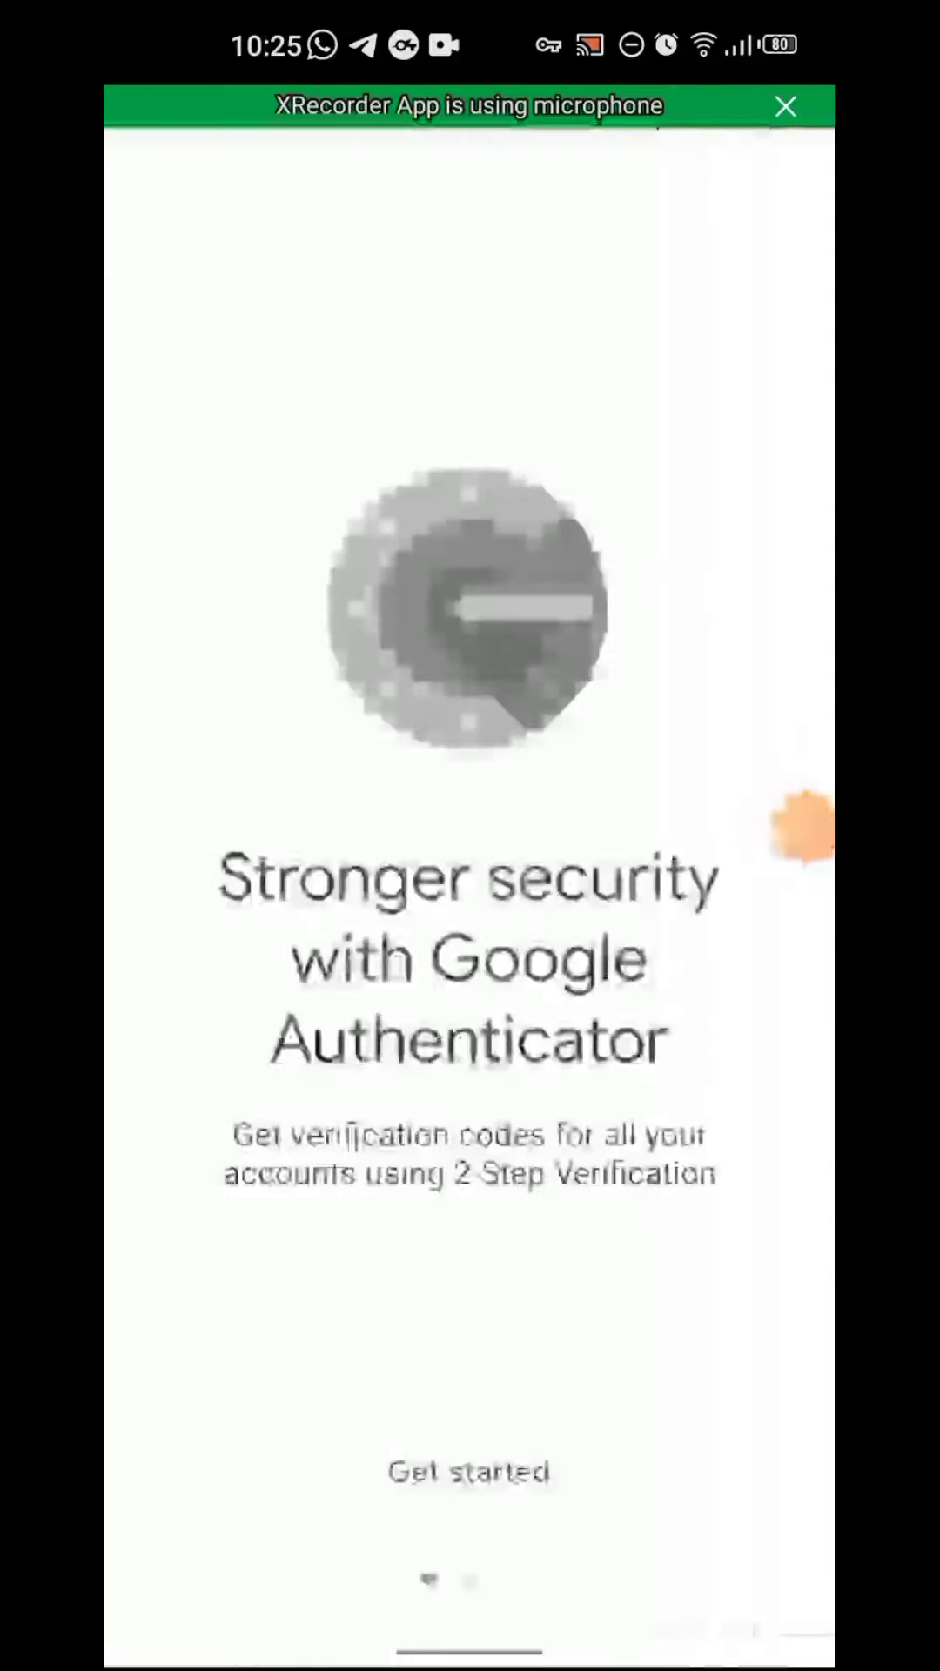
click(785, 827)
click(695, 884)
mouse_move(575, 1449)
mouse_down()
mouse_move(326, 1540)
mouse_move(523, 1475)
mouse_up()
click(809, 1473)
click(467, 1470)
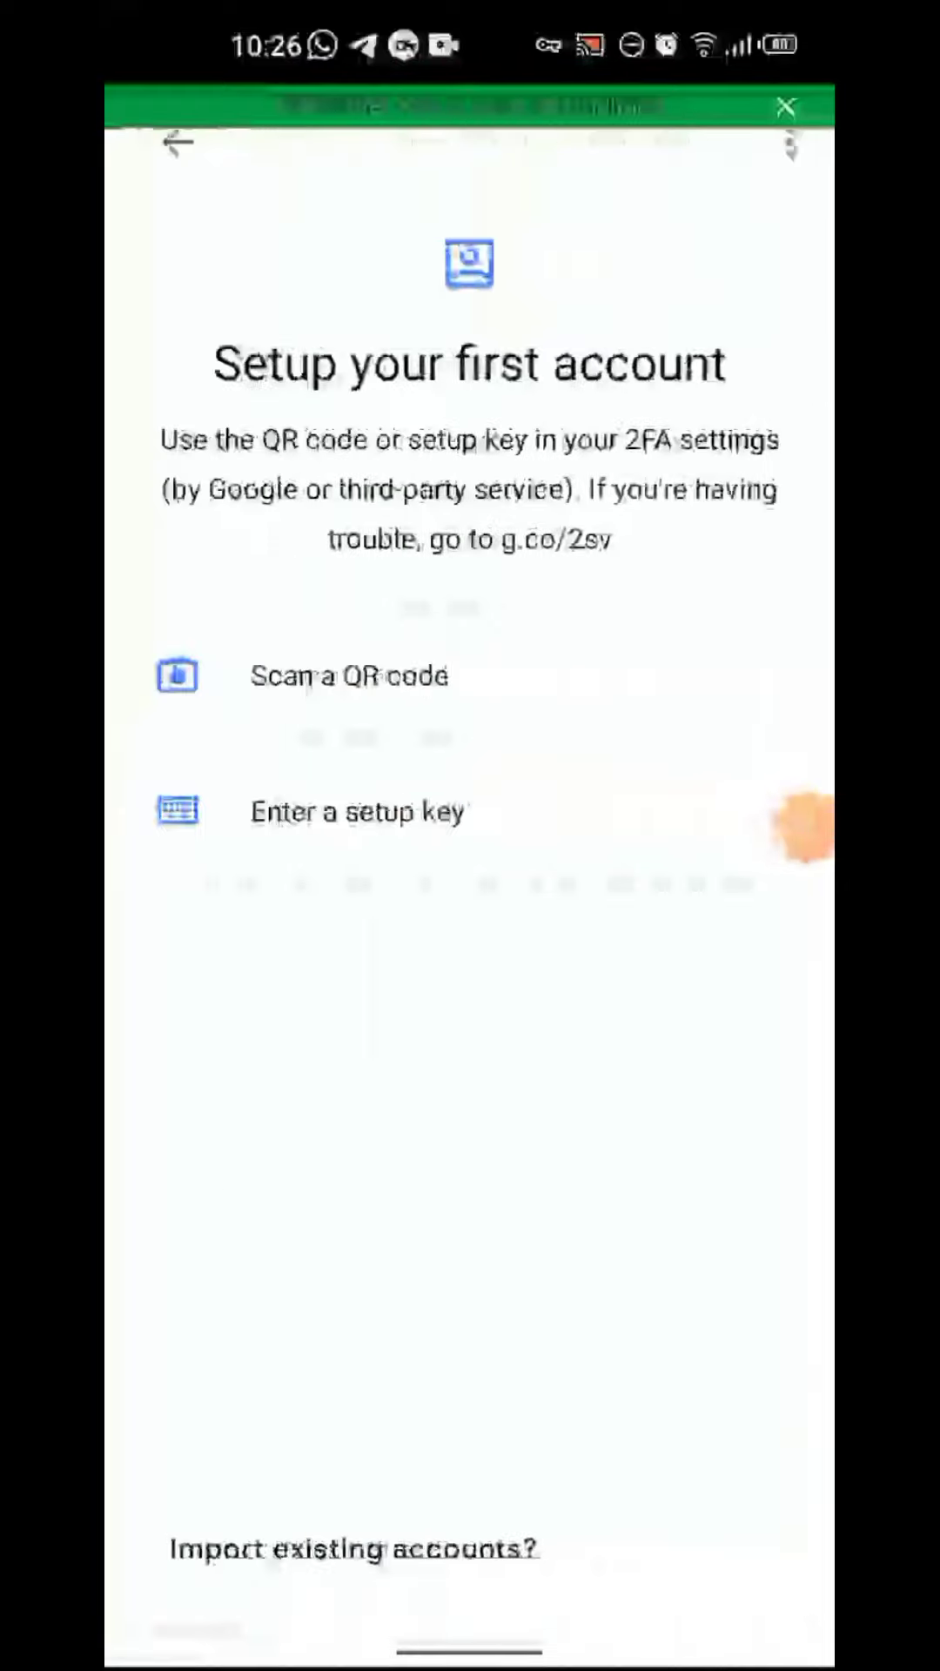
Choose Enter a setup key and begin entering the account name.
click(784, 826)
click(694, 885)
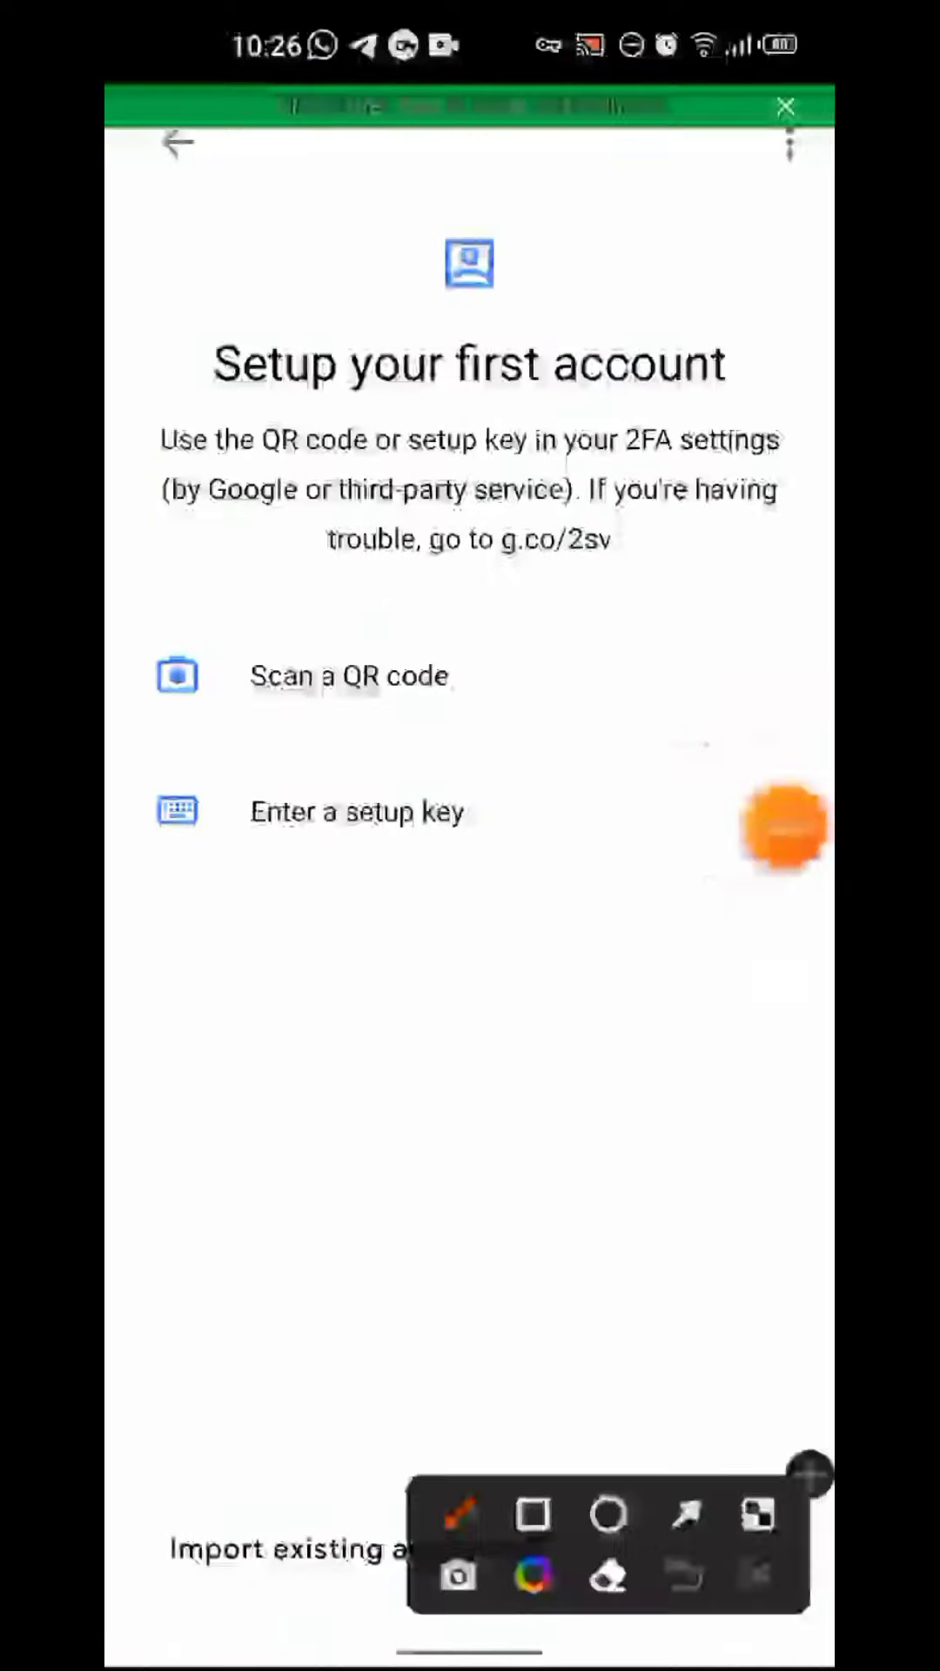
mouse_move(640, 803)
mouse_down()
mouse_move(280, 835)
mouse_move(229, 877)
mouse_up()
click(809, 1473)
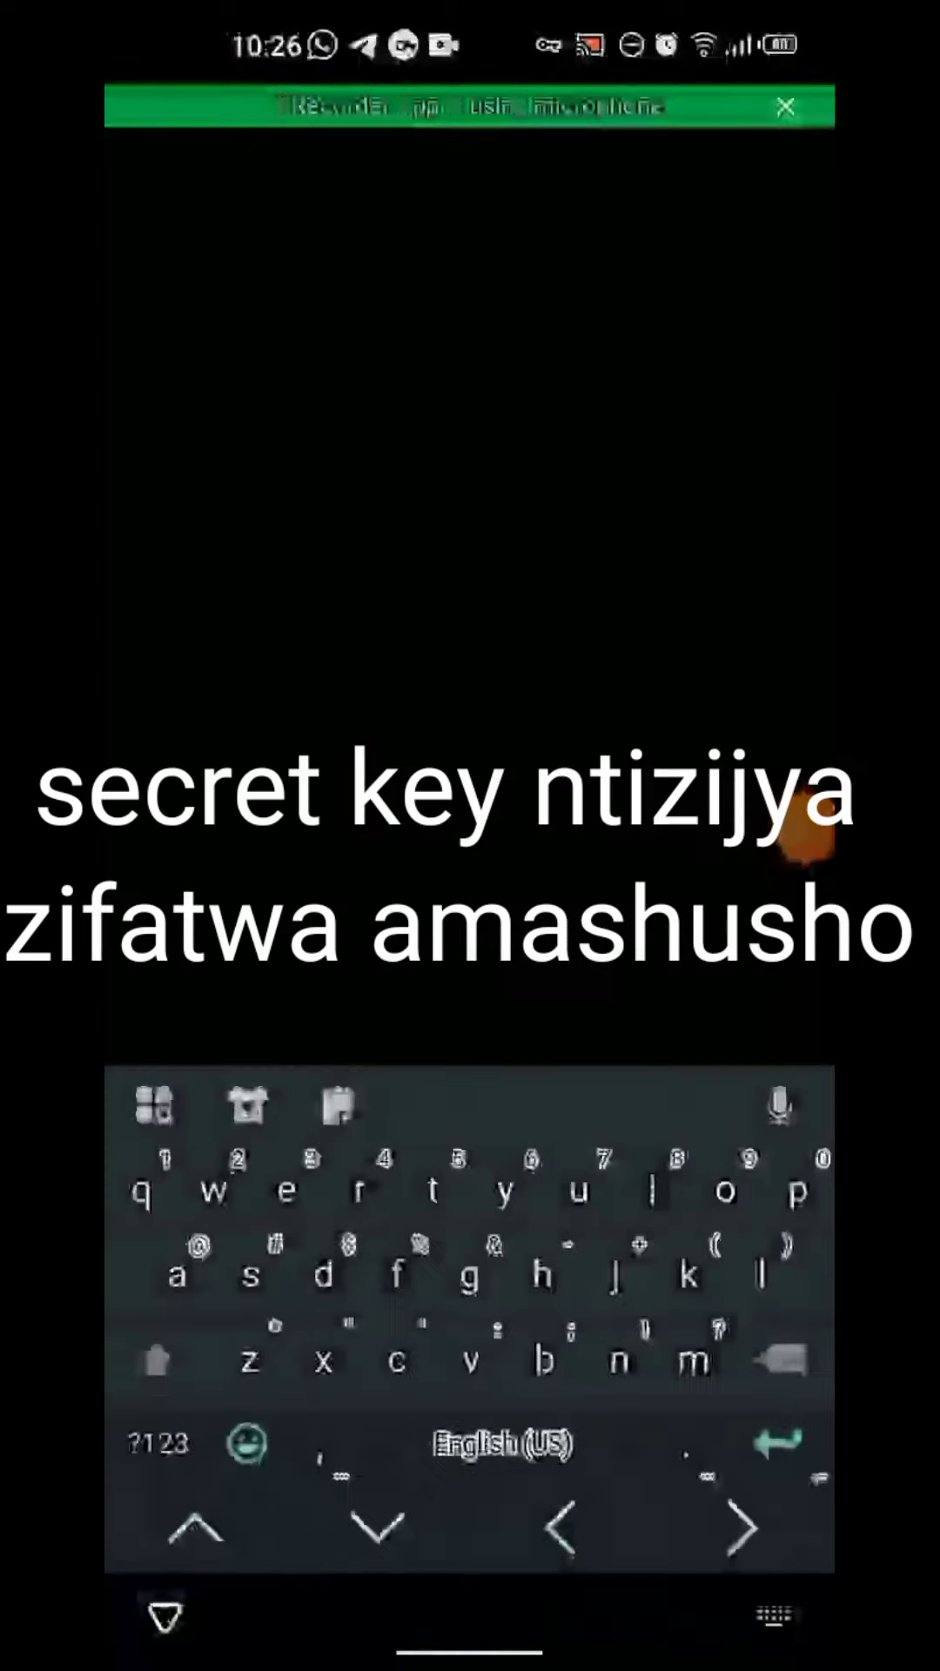
text(uprex)
click(799, 835)
click(795, 765)
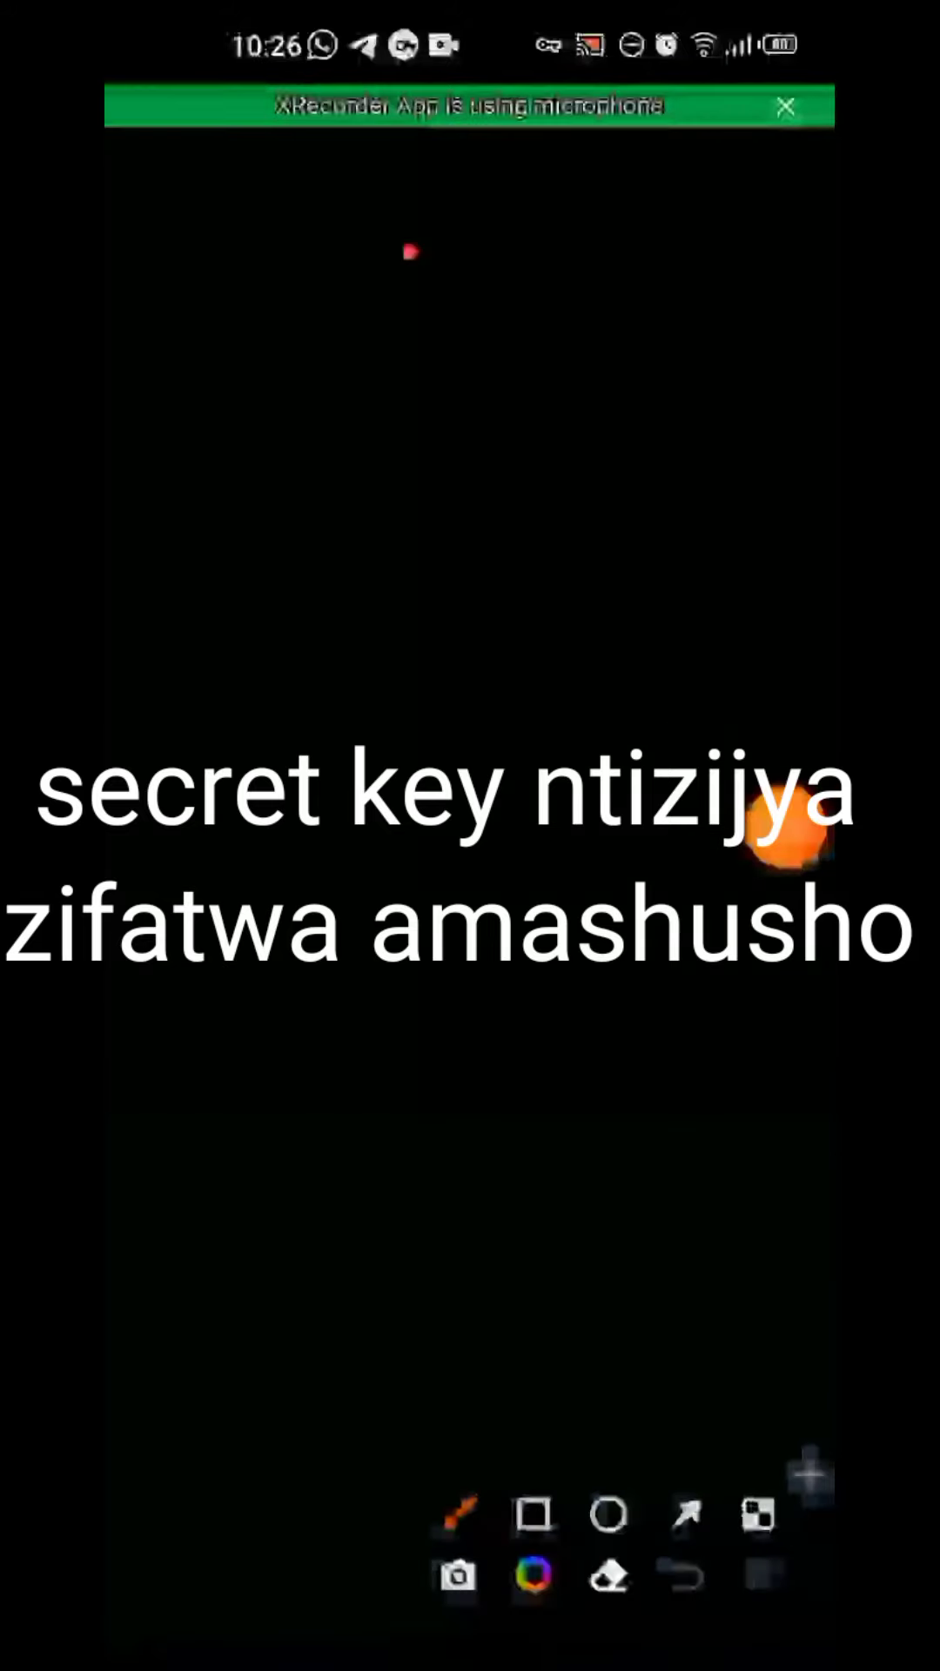
drag(392, 248, 418, 255)
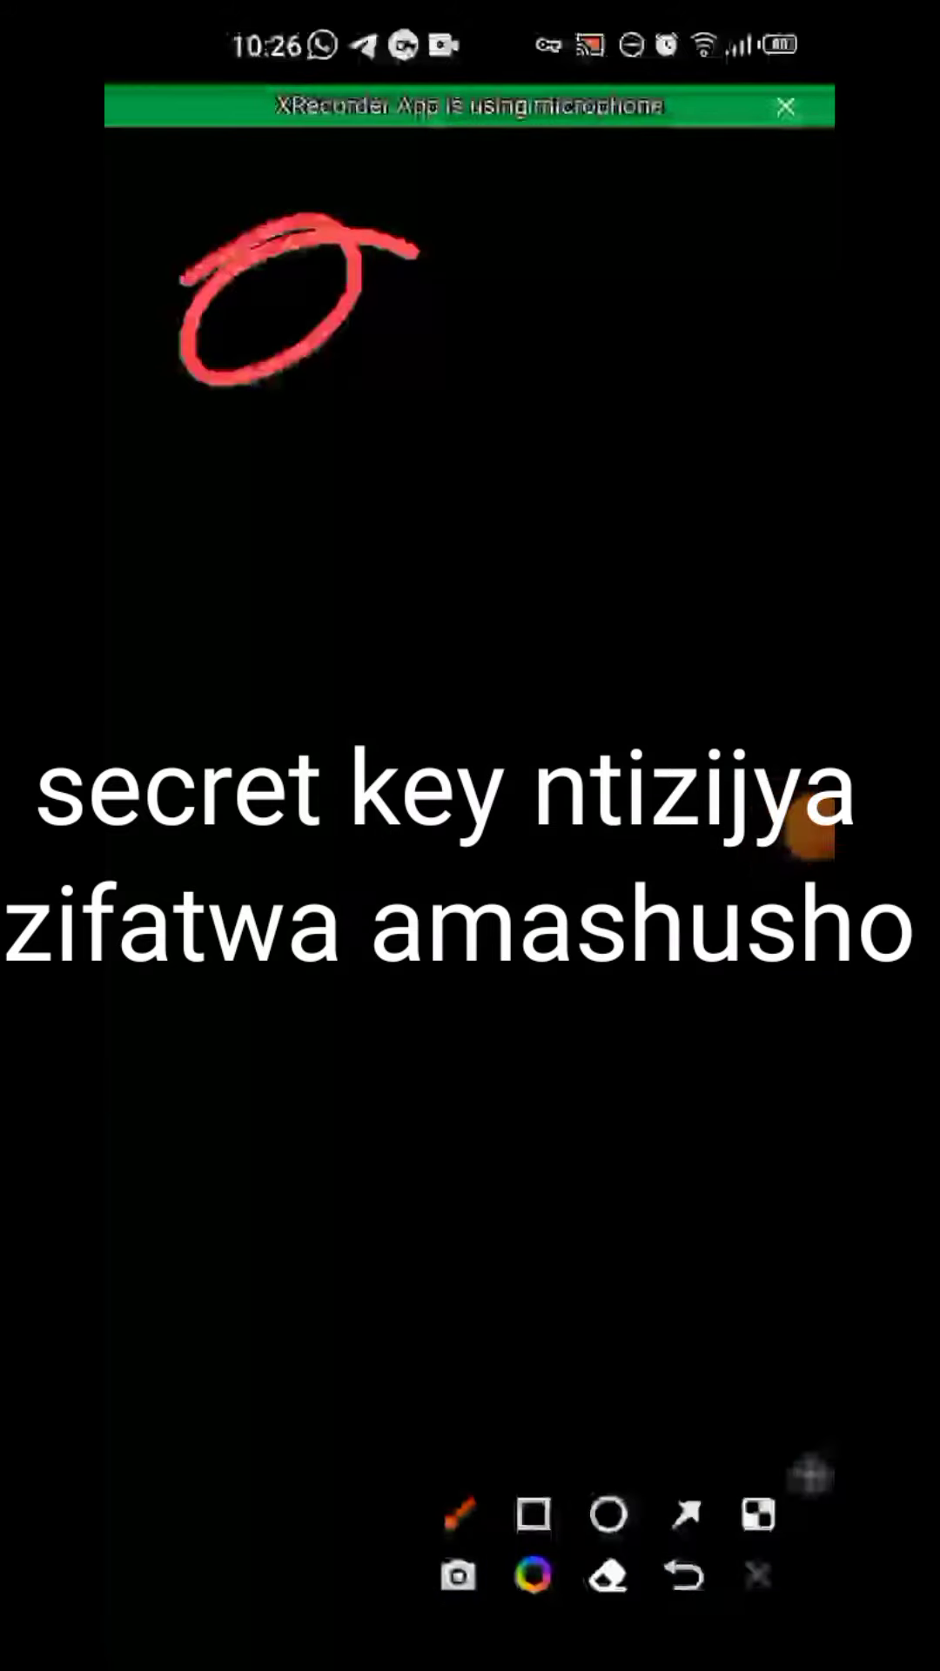
drag(667, 481, 241, 512)
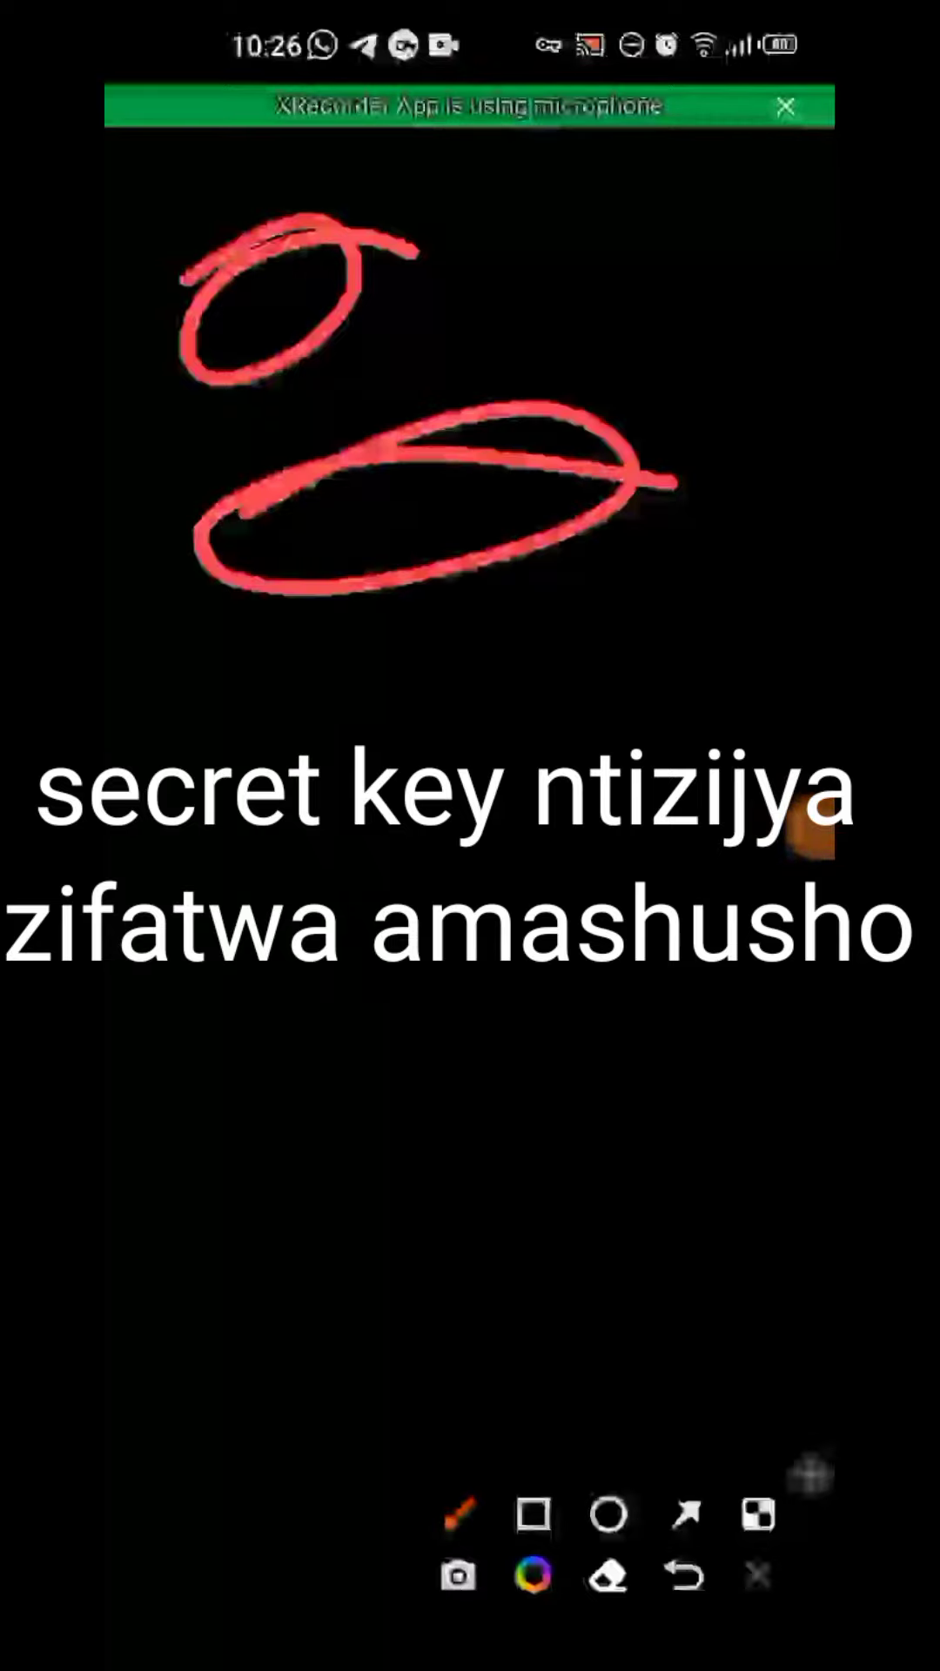
click(806, 836)
Close XRecorder and the other recently used apps.
click(690, 876)
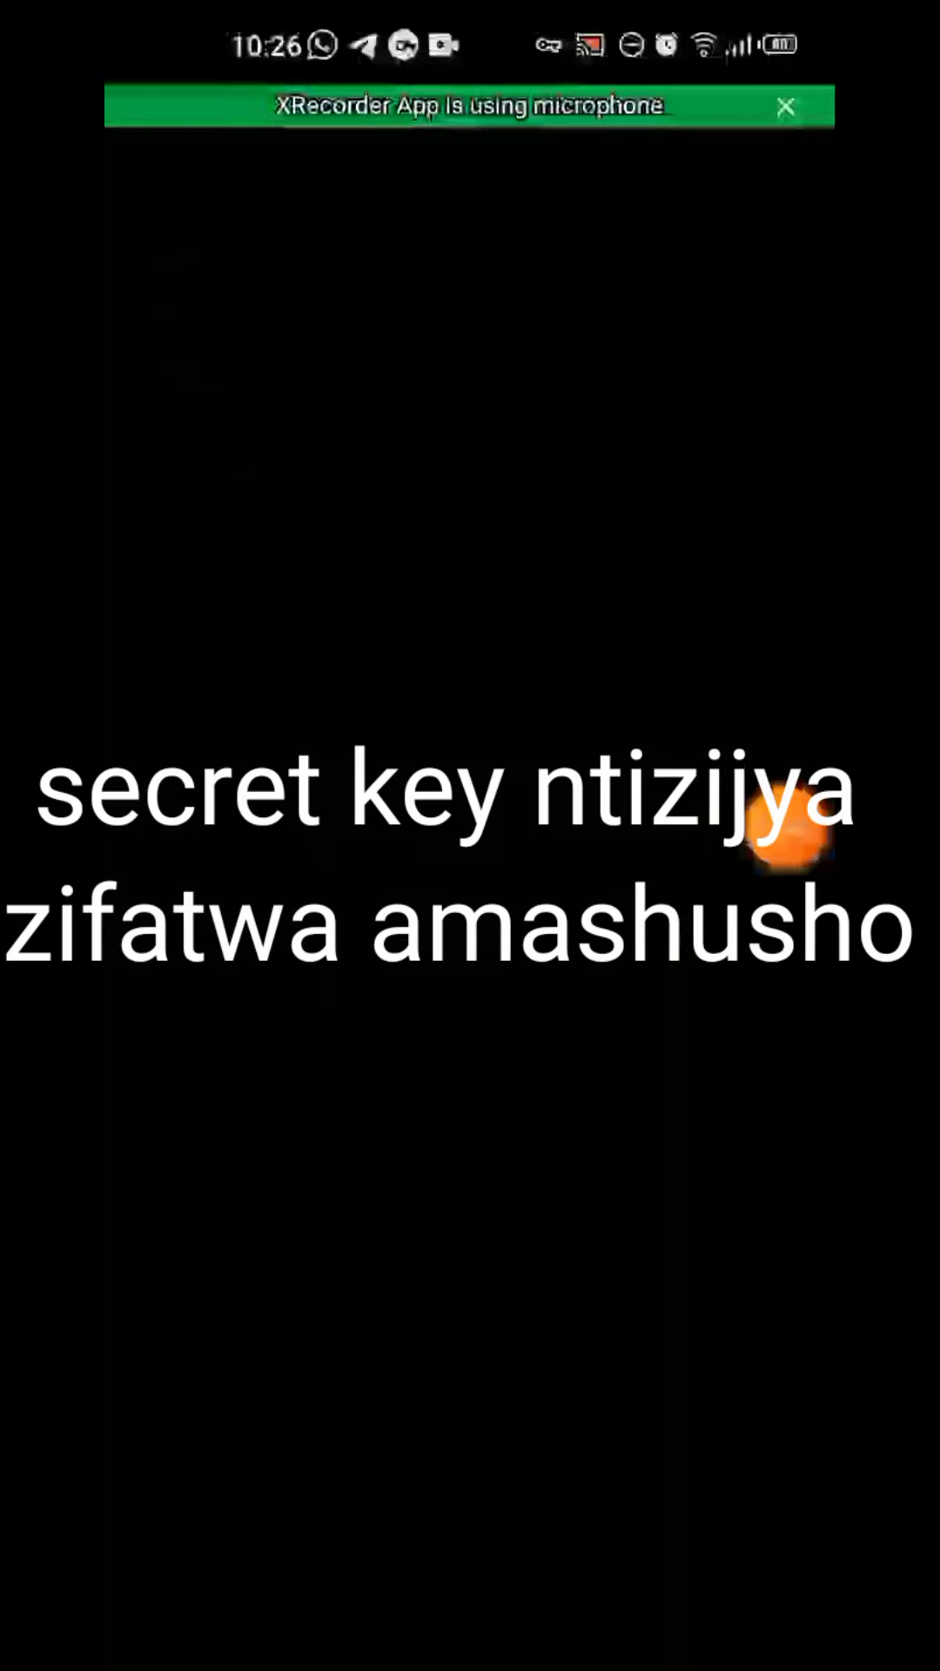
drag(470, 1658, 470, 1175)
drag(731, 836, 262, 835)
drag(470, 914, 470, 327)
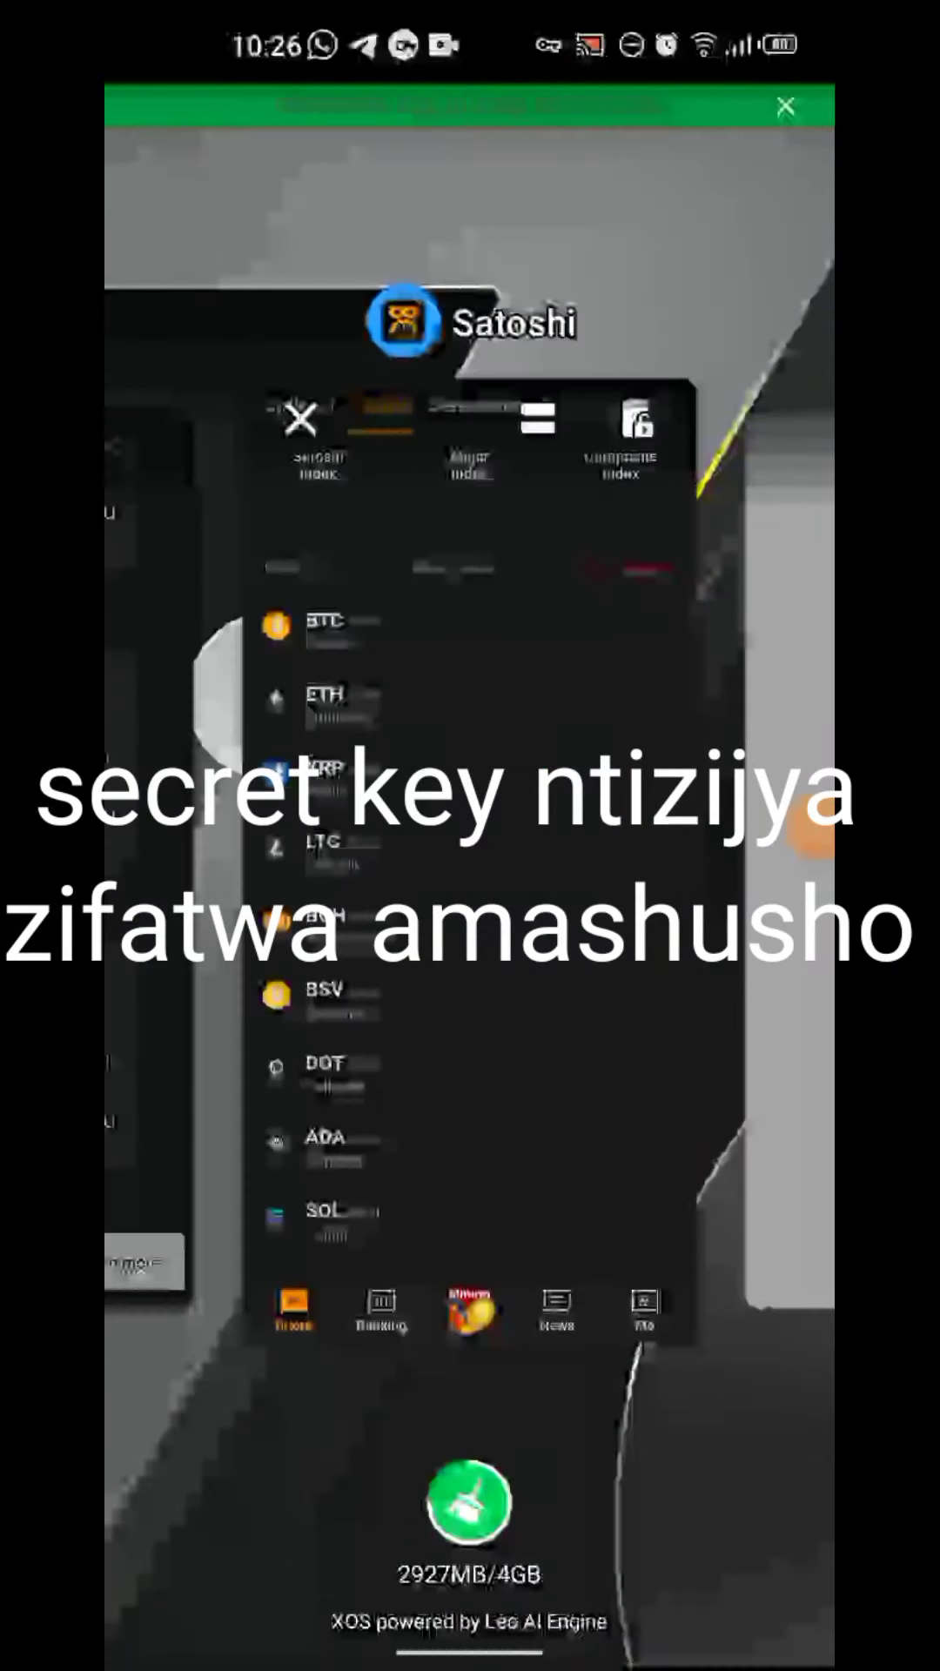
drag(469, 914, 470, 327)
drag(496, 913, 496, 327)
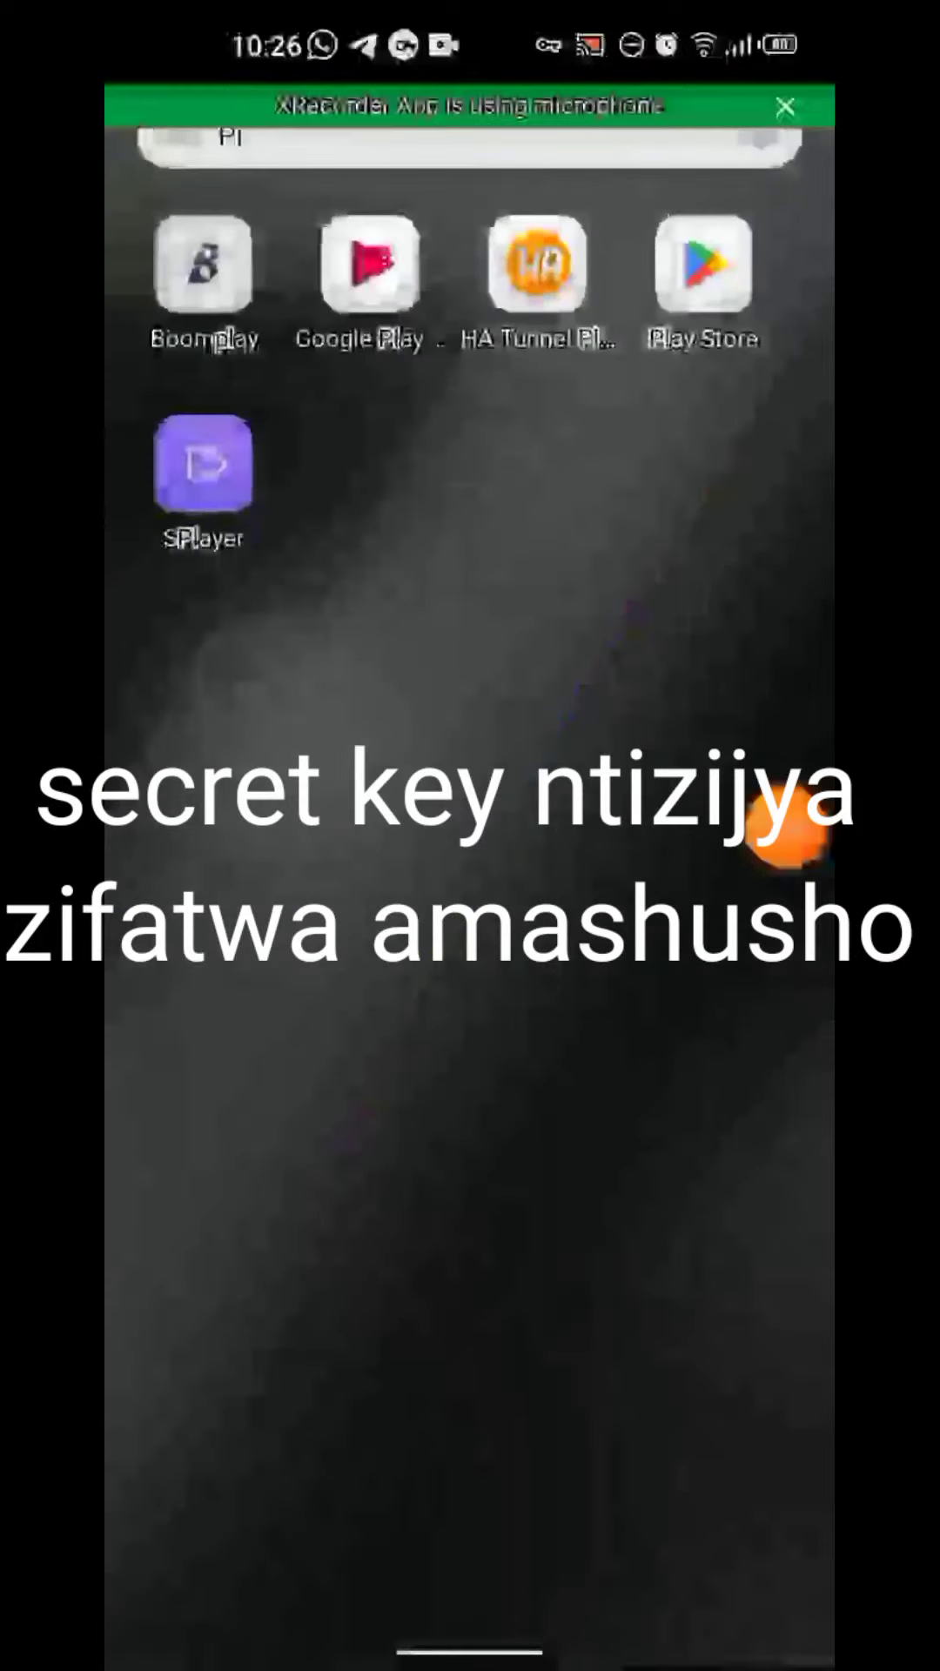
text(Super)
Launch SuperEx from the app drawer and go to the Wallets overview.
click(688, 884)
drag(281, 205, 321, 280)
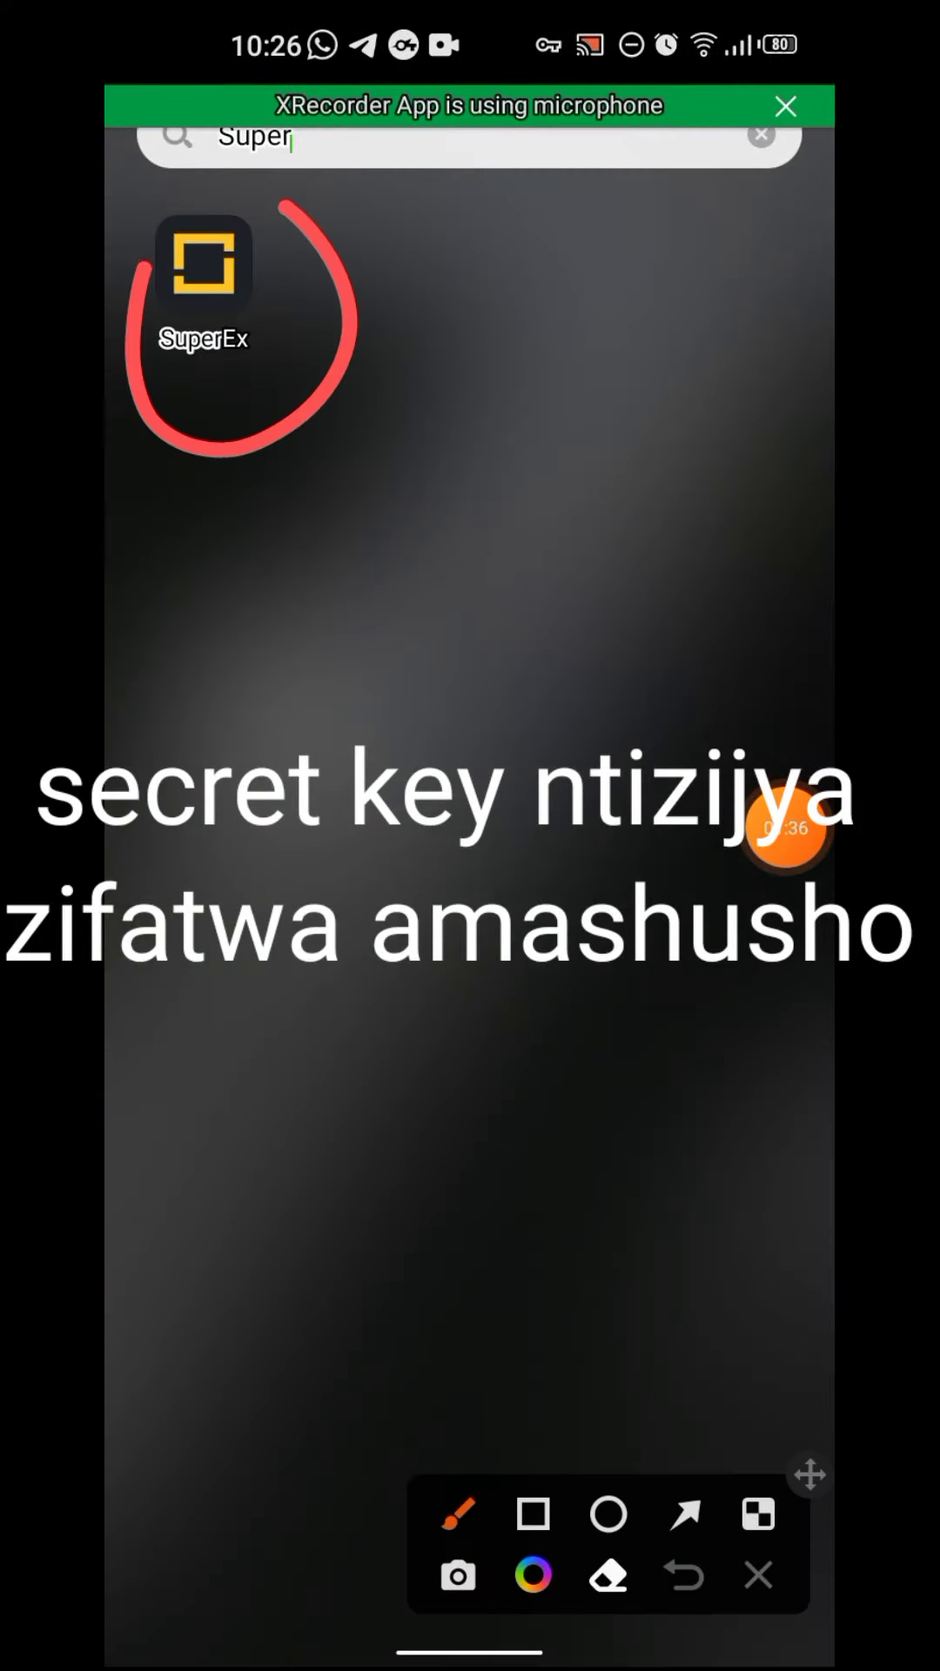
click(758, 1575)
click(203, 268)
click(784, 828)
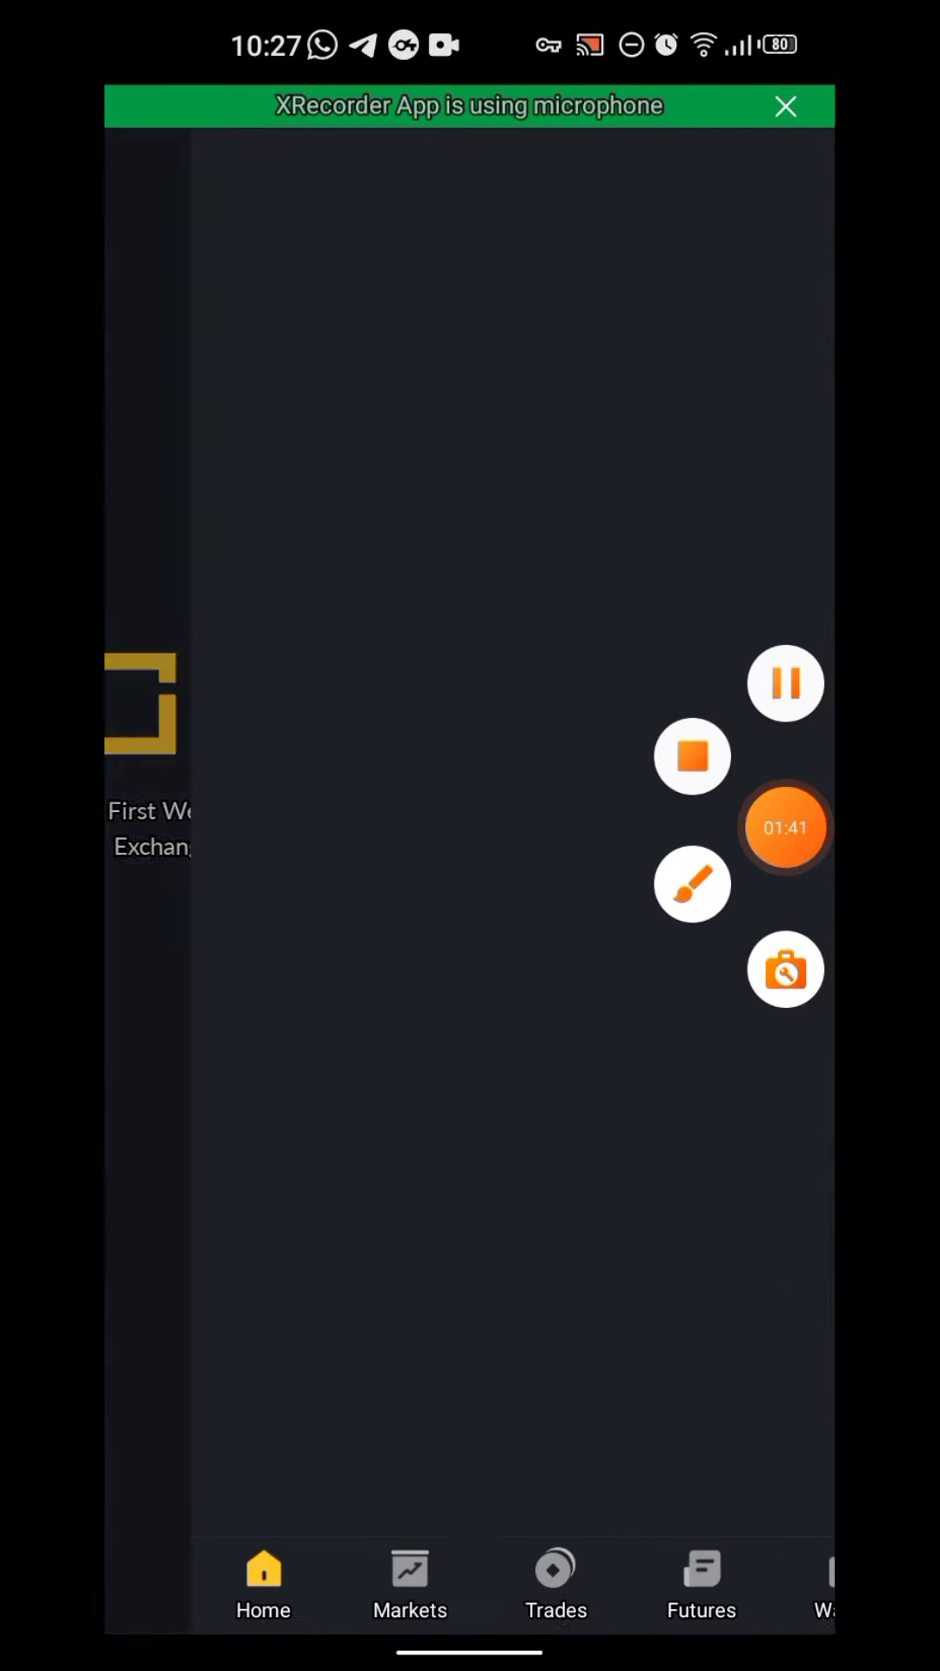
click(785, 827)
click(692, 758)
mouse_move(810, 1476)
mouse_down()
mouse_move(783, 1370)
mouse_move(815, 205)
mouse_up()
drag(439, 1038, 753, 1586)
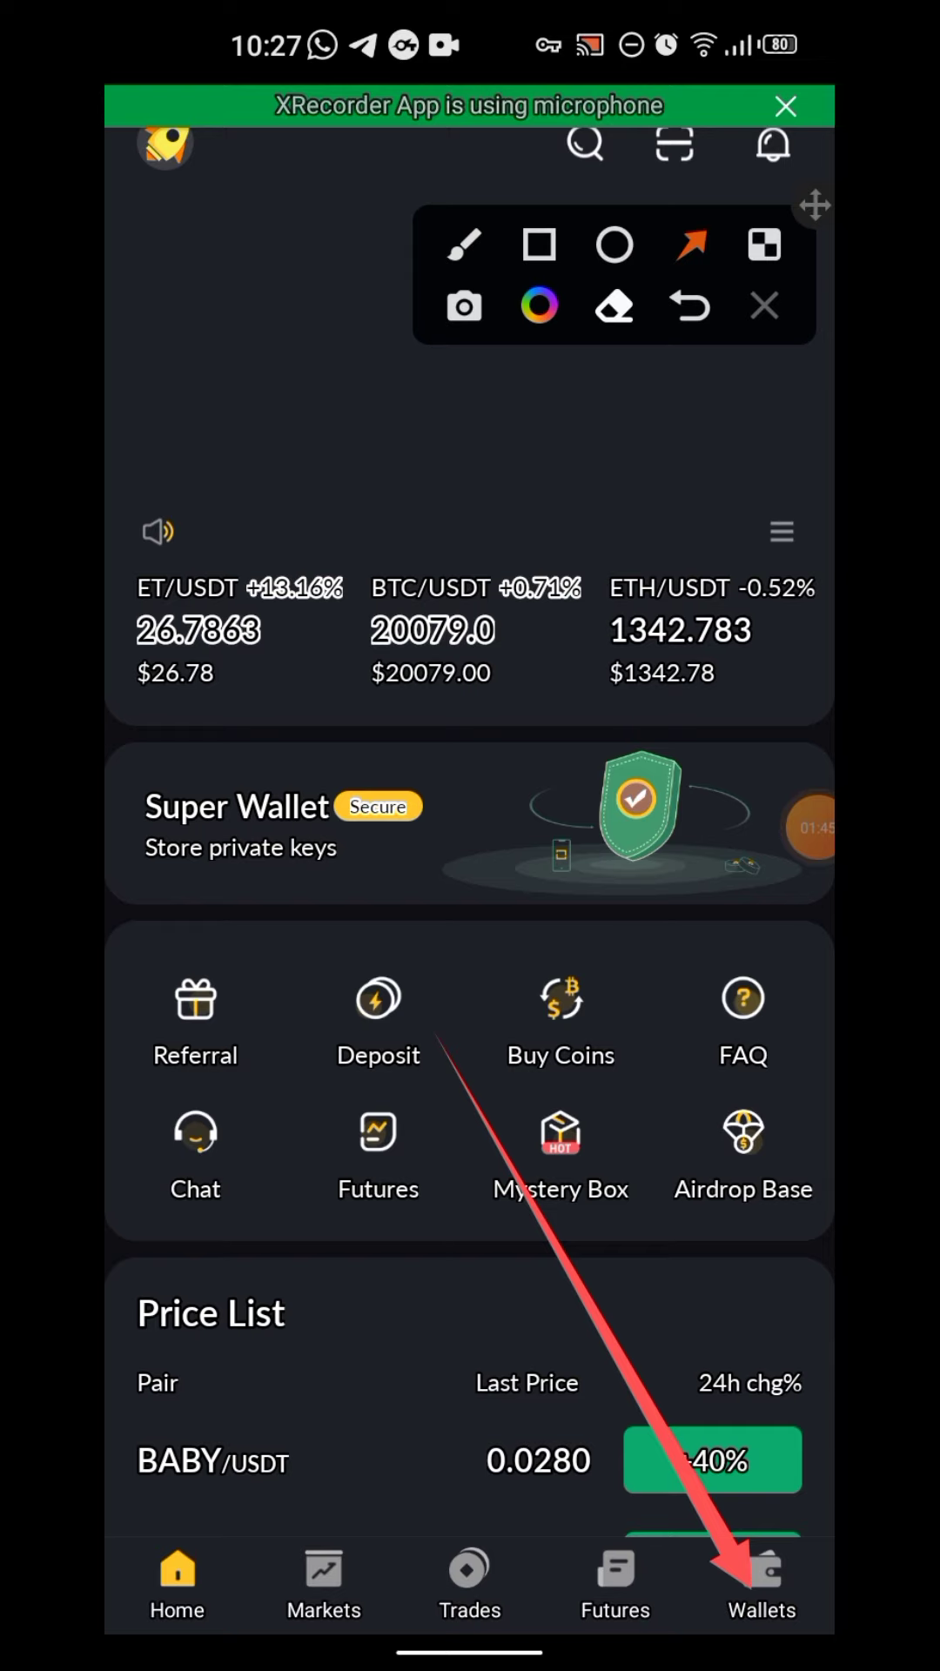
click(764, 306)
click(761, 1585)
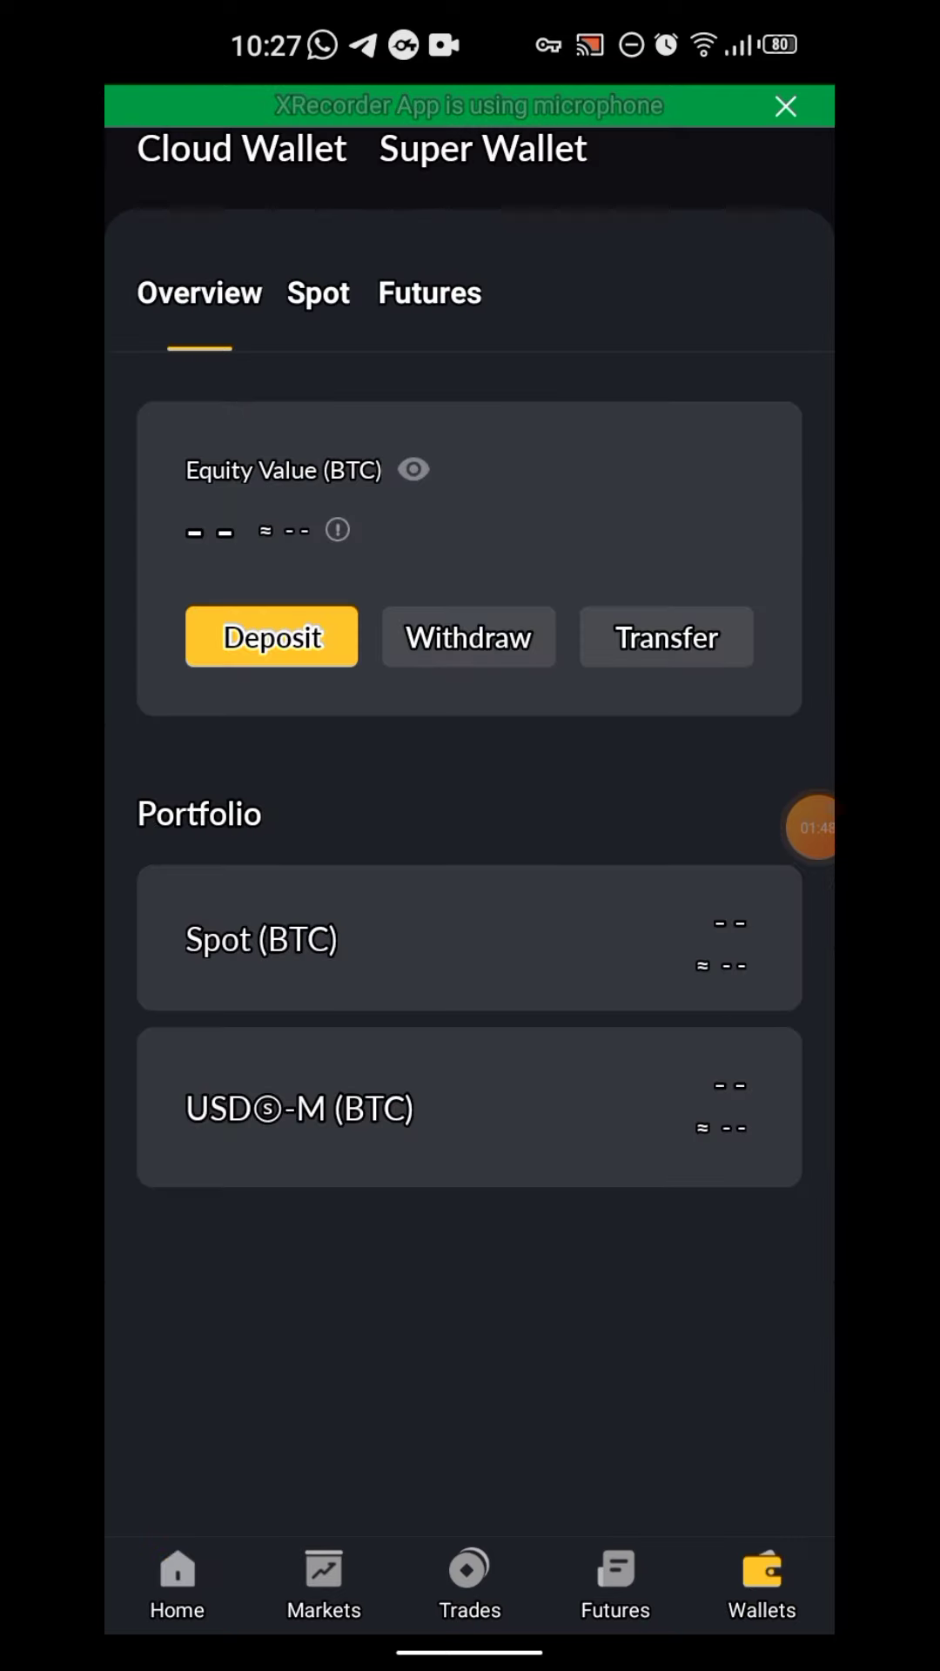
Start a wallet withdrawal with USDT as the currency.
click(796, 828)
click(692, 872)
drag(509, 512, 337, 639)
click(759, 1575)
click(467, 637)
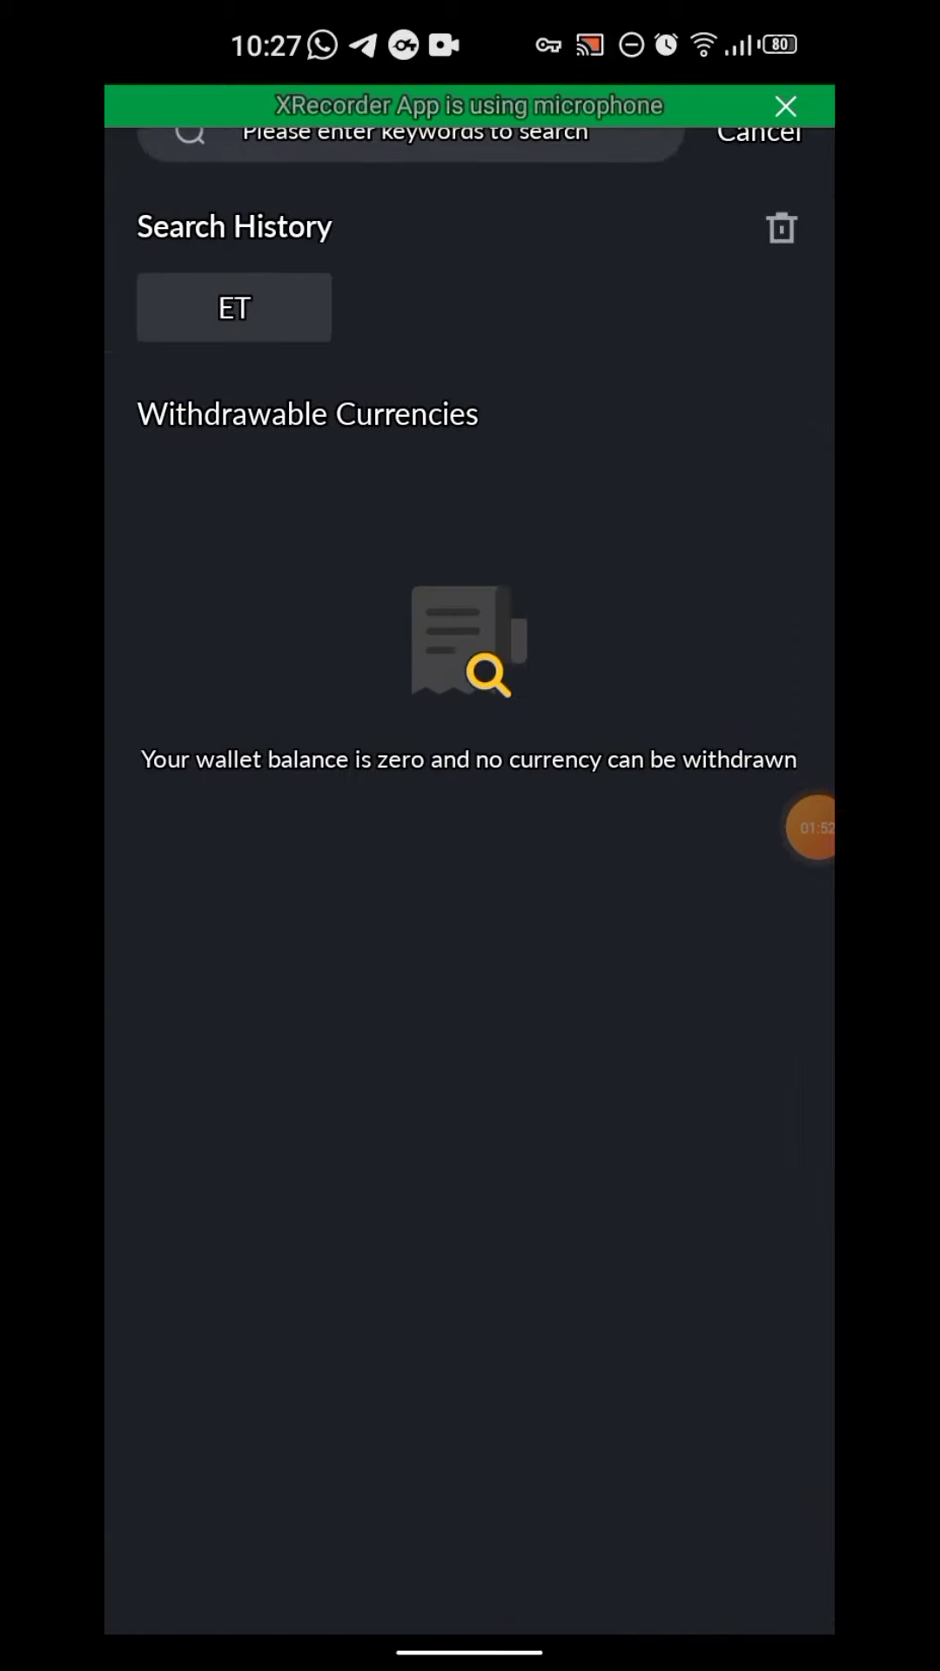
click(785, 828)
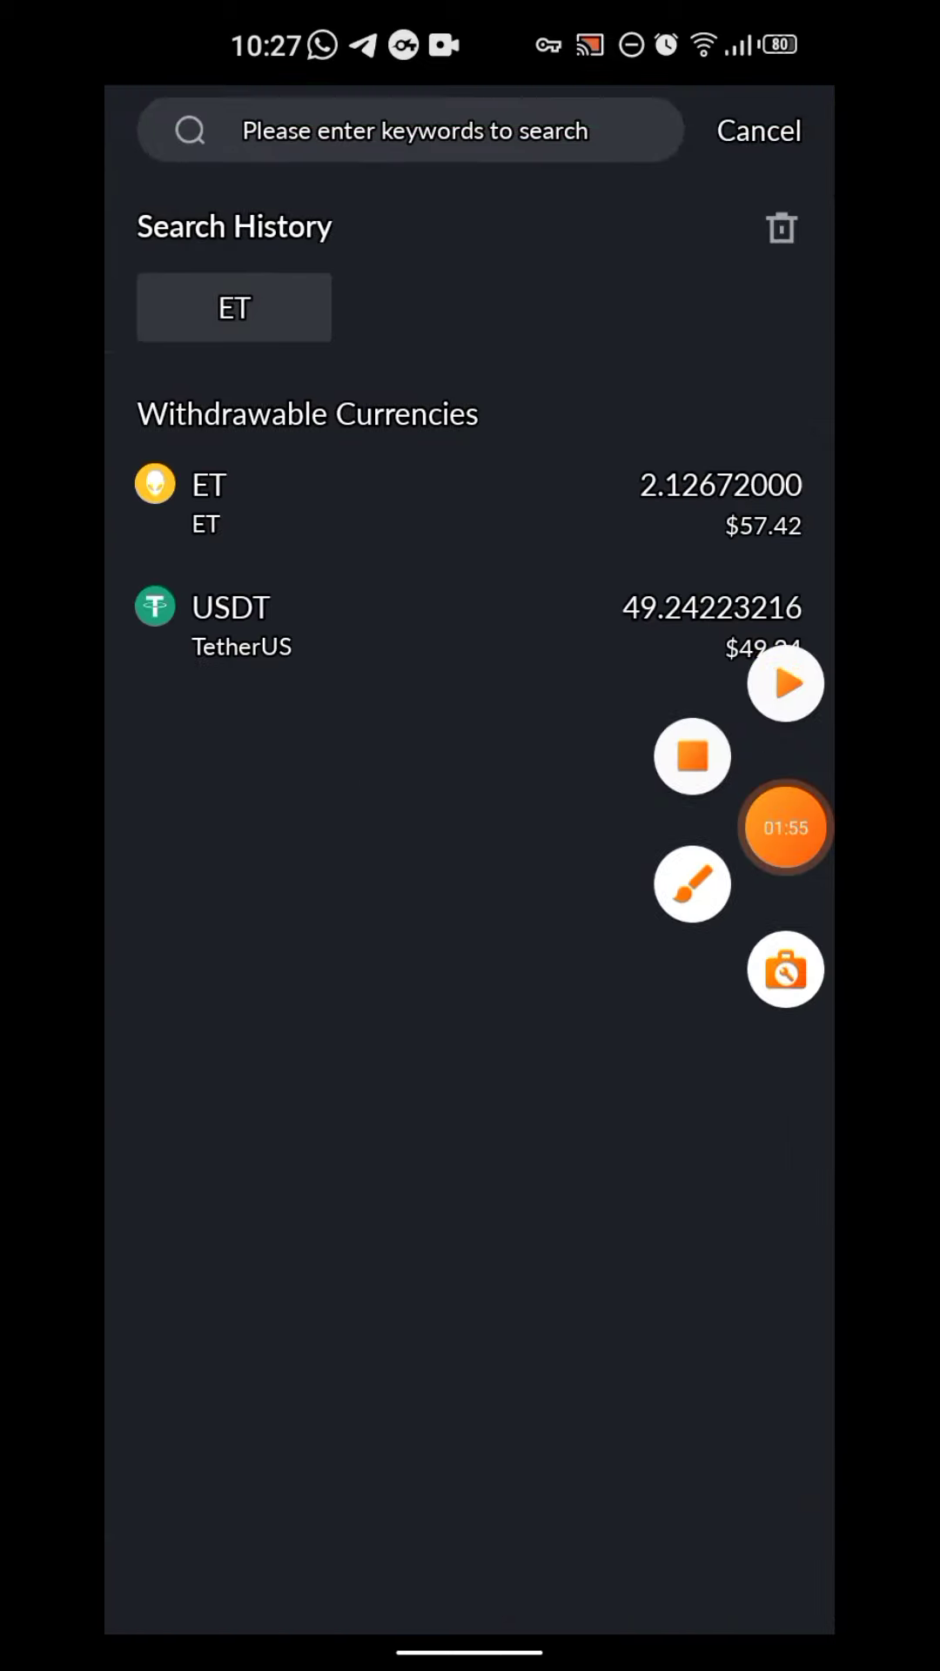
click(784, 828)
click(691, 883)
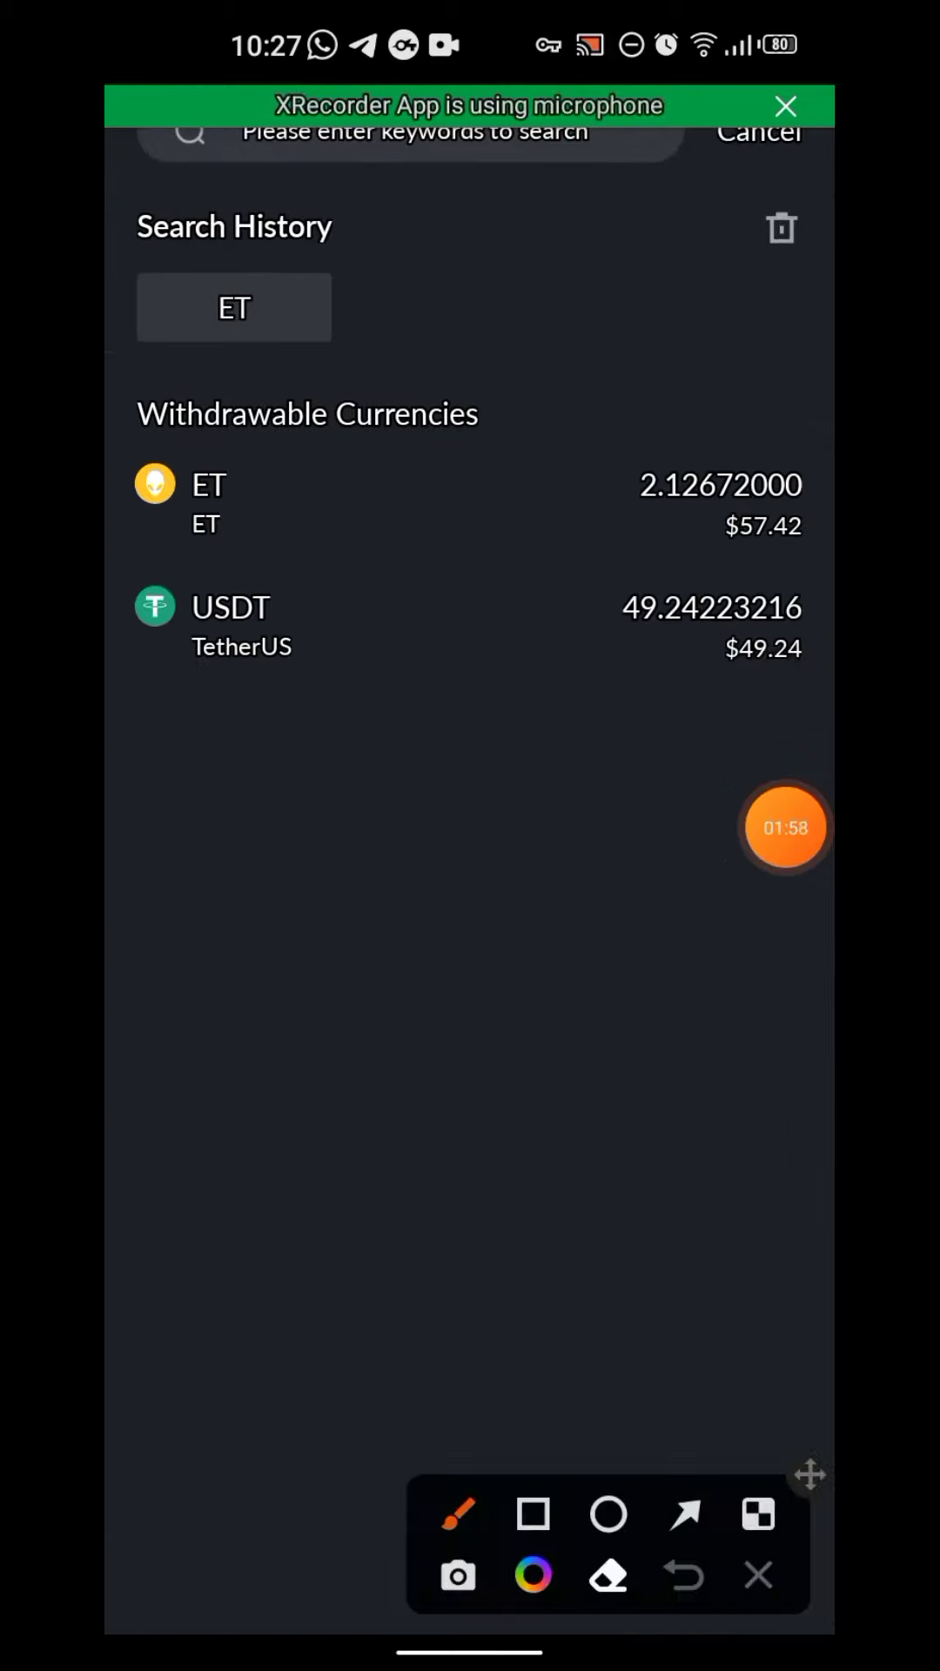
mouse_move(147, 681)
mouse_down()
mouse_move(370, 584)
mouse_move(196, 692)
mouse_up()
click(759, 1574)
click(236, 627)
Choose Google/Microsoft Authentication as the security method and continue.
click(812, 828)
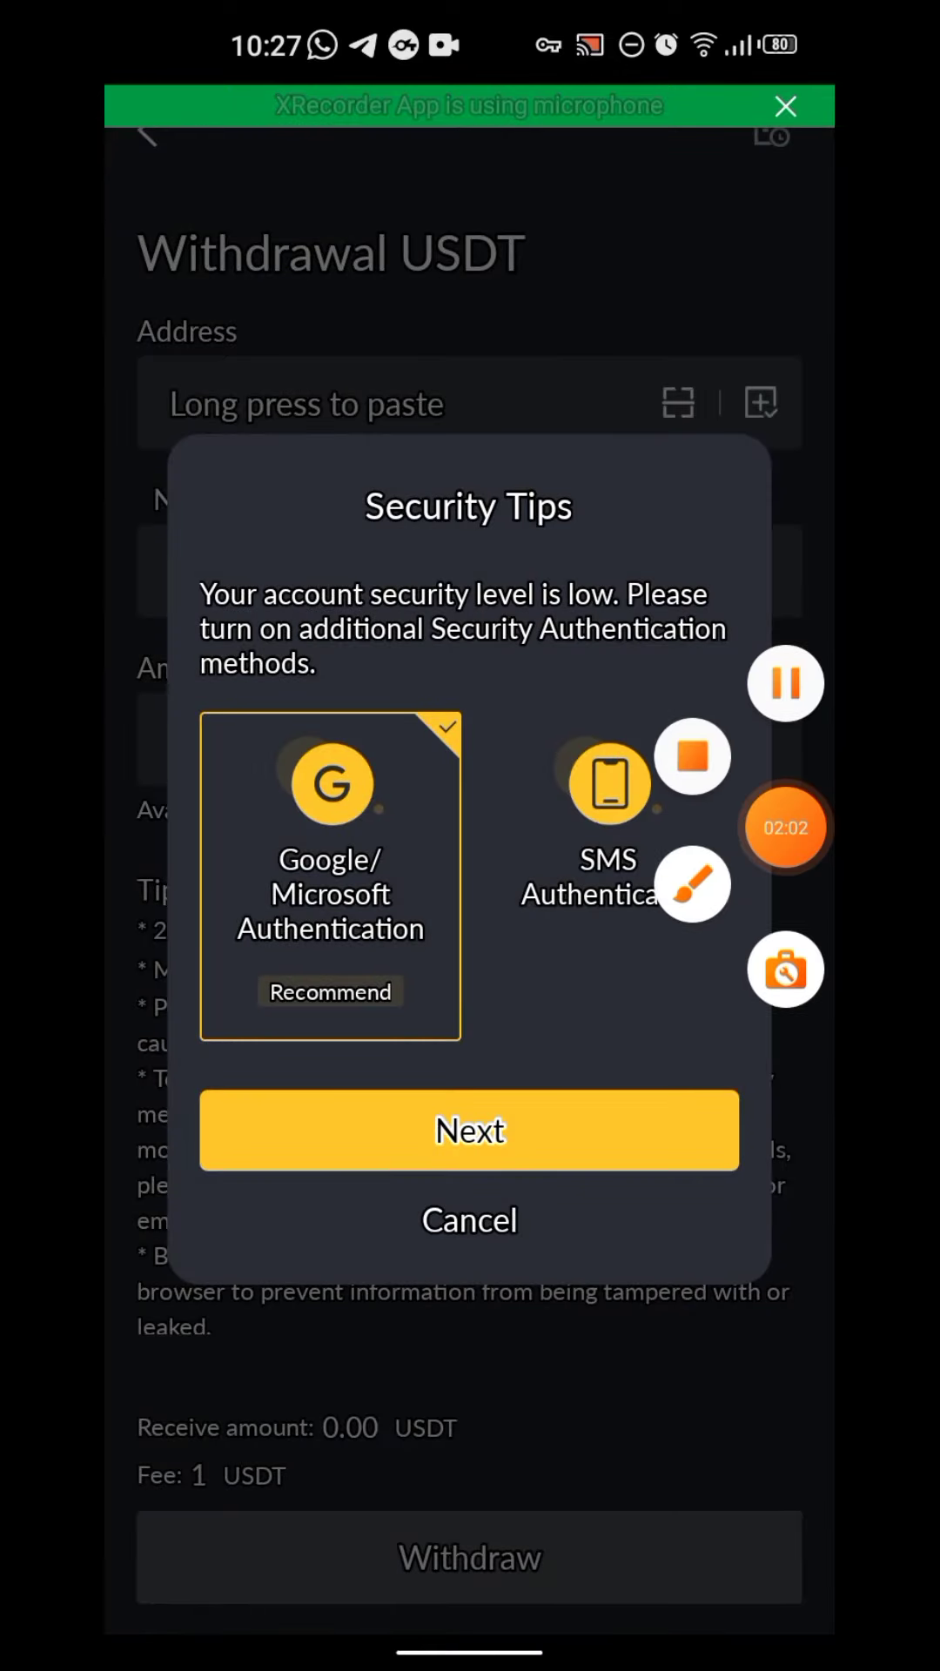
click(691, 884)
drag(555, 1068, 588, 1103)
mouse_move(335, 708)
mouse_down()
mouse_move(450, 835)
mouse_move(146, 881)
mouse_up()
mouse_move(692, 659)
mouse_down()
mouse_move(649, 731)
mouse_move(587, 940)
mouse_up()
drag(581, 653, 712, 914)
mouse_move(366, 639)
mouse_down()
mouse_move(261, 1018)
mouse_move(189, 875)
mouse_up()
click(685, 1512)
drag(685, 1354, 597, 1150)
click(758, 1574)
click(469, 1130)
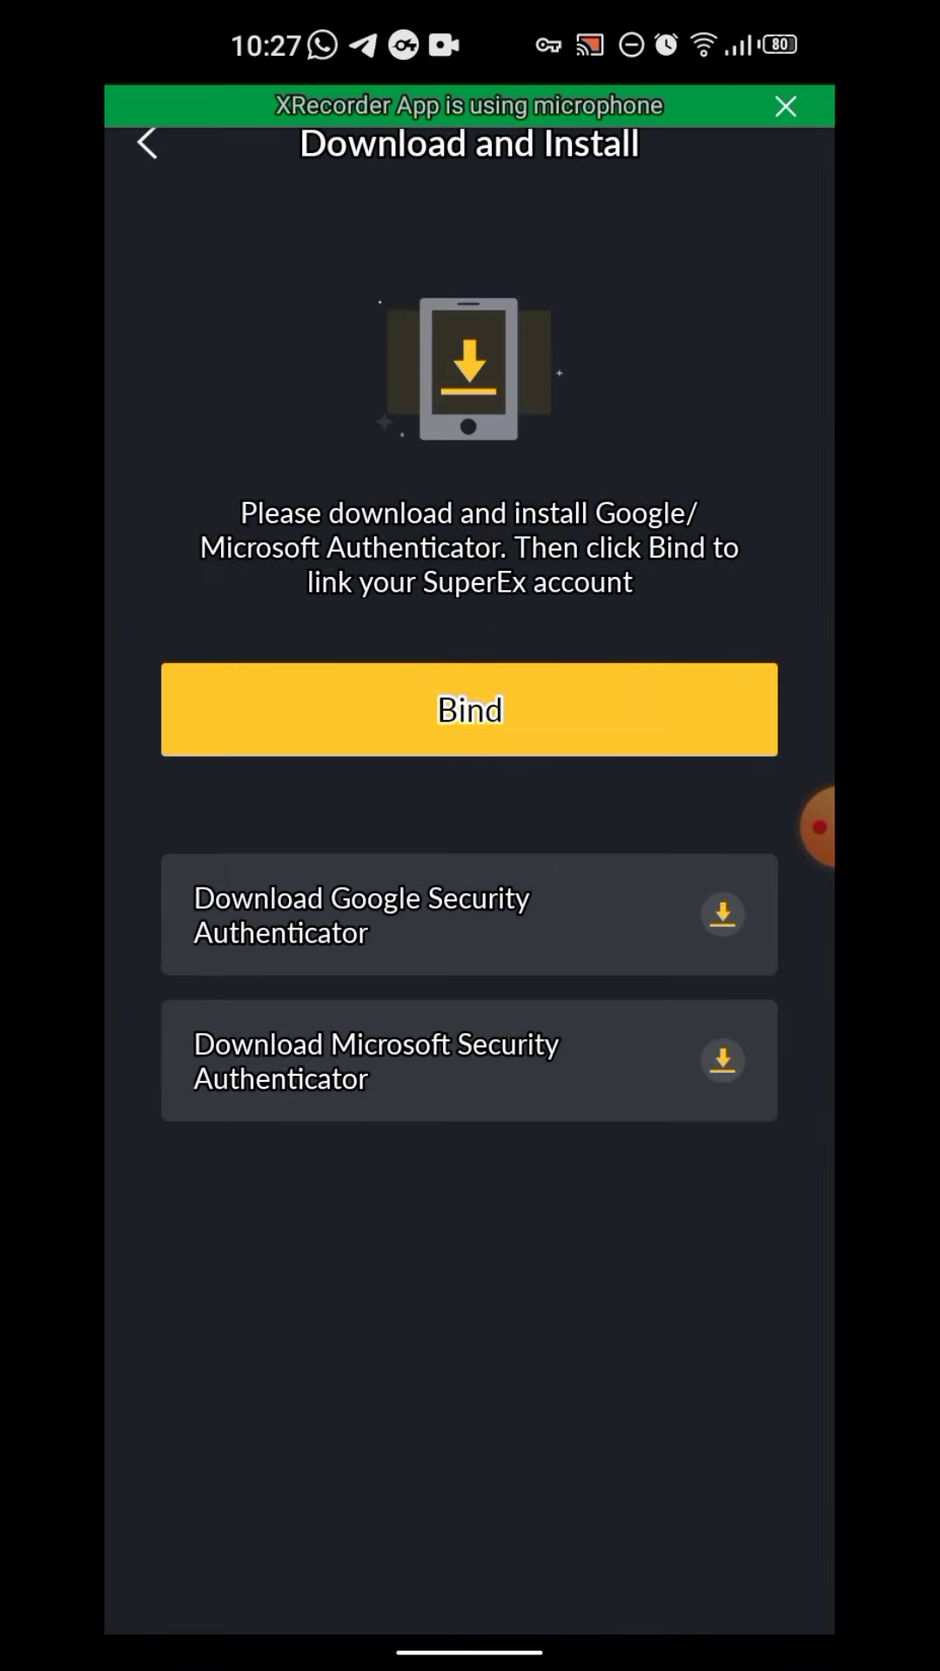
Start binding an authenticator from the Download and Install page.
click(815, 827)
click(691, 876)
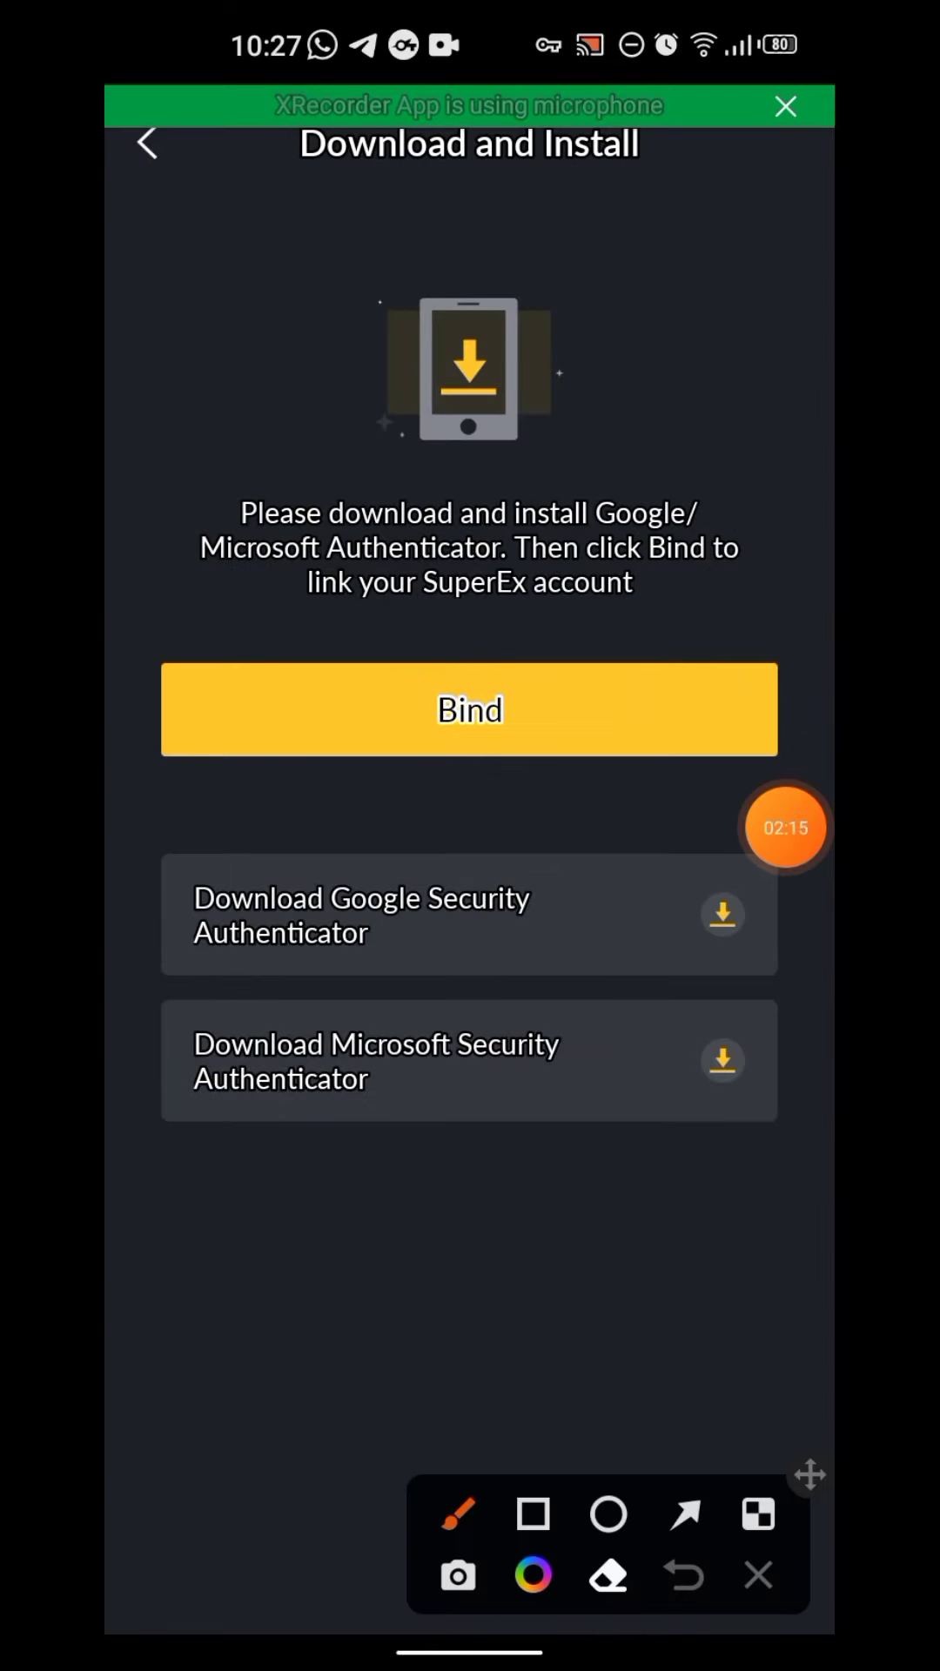
drag(700, 837, 624, 944)
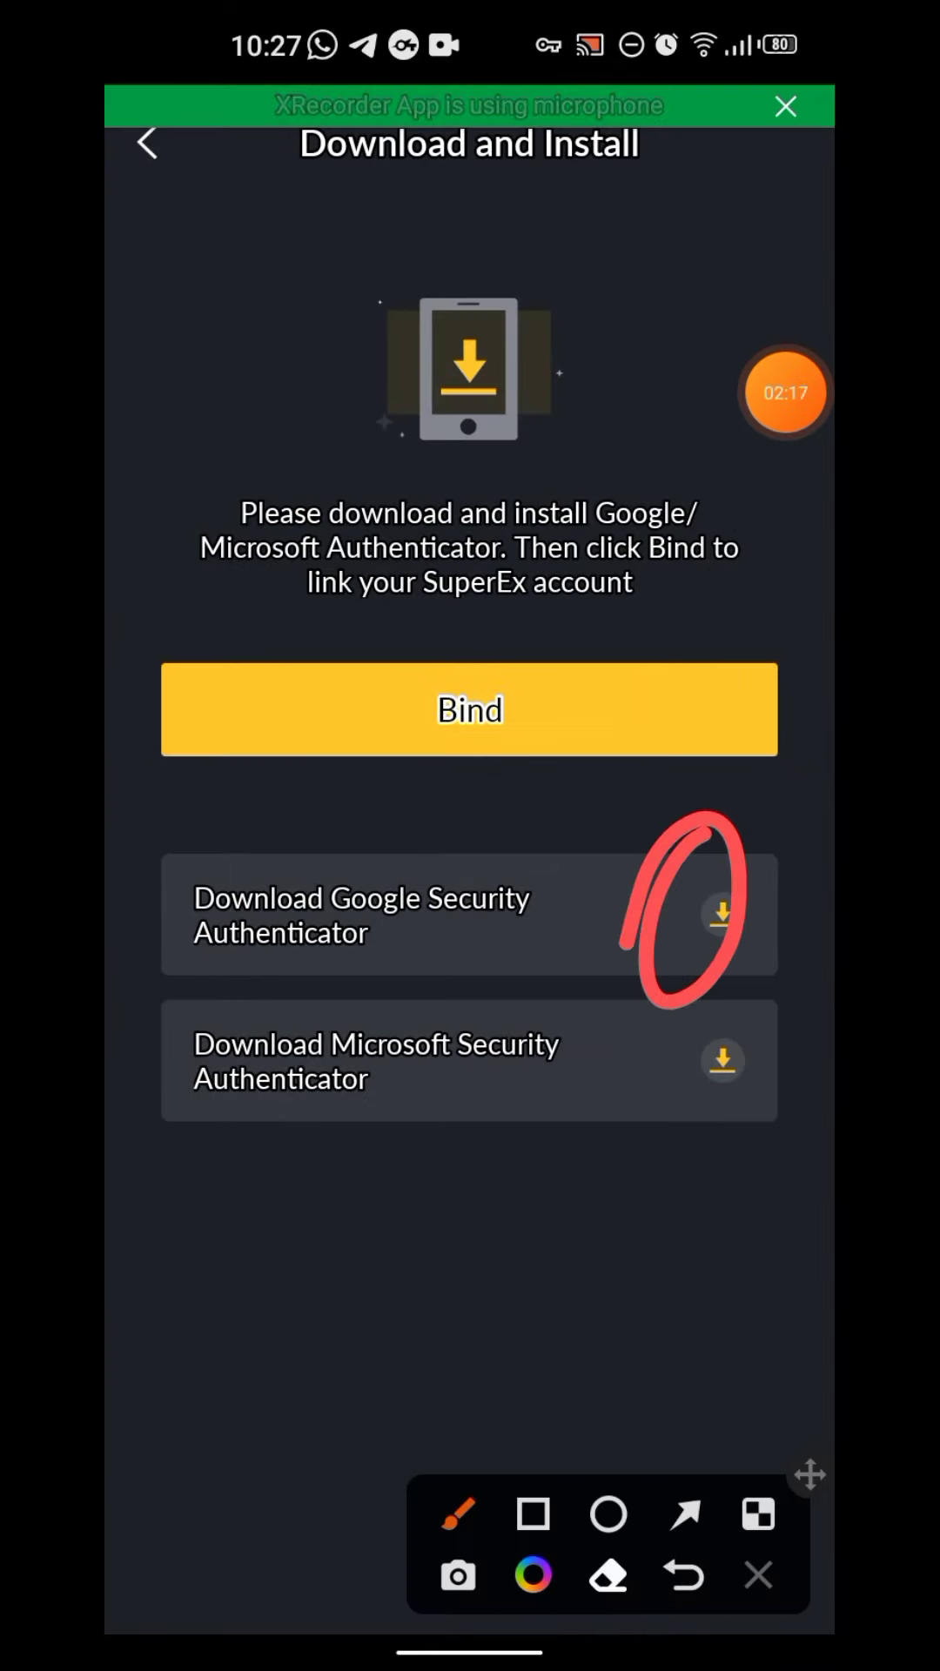
click(686, 1513)
drag(248, 1363, 437, 757)
drag(584, 429, 473, 693)
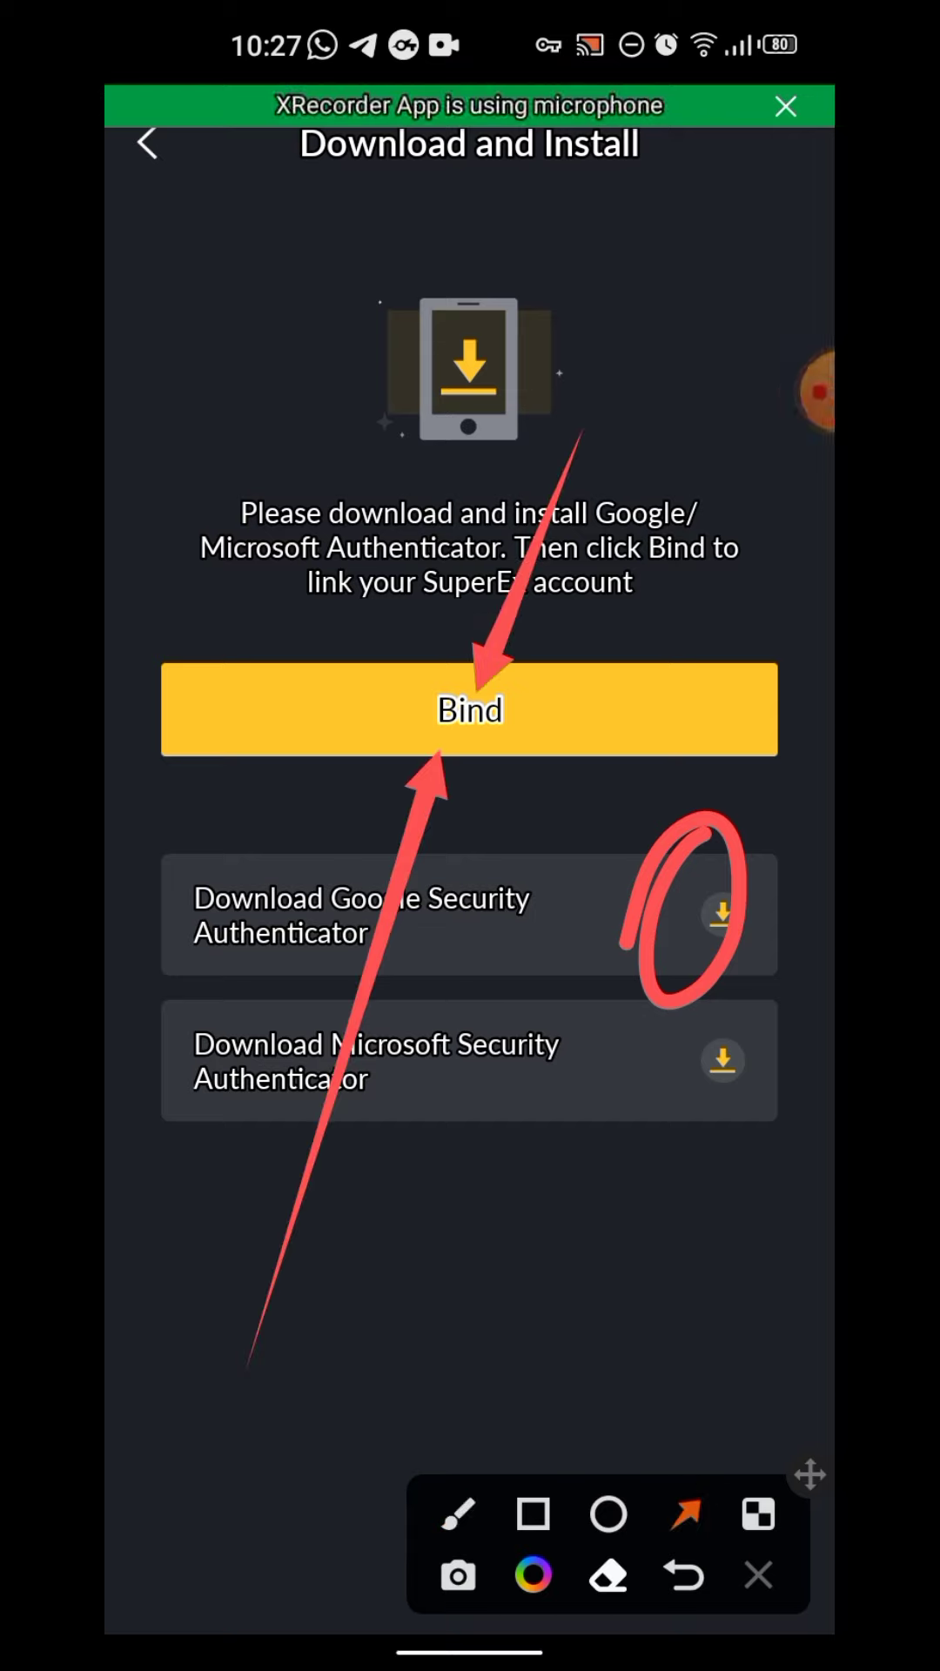
drag(532, 1253, 483, 754)
drag(206, 947, 336, 770)
drag(327, 520, 371, 720)
click(758, 1576)
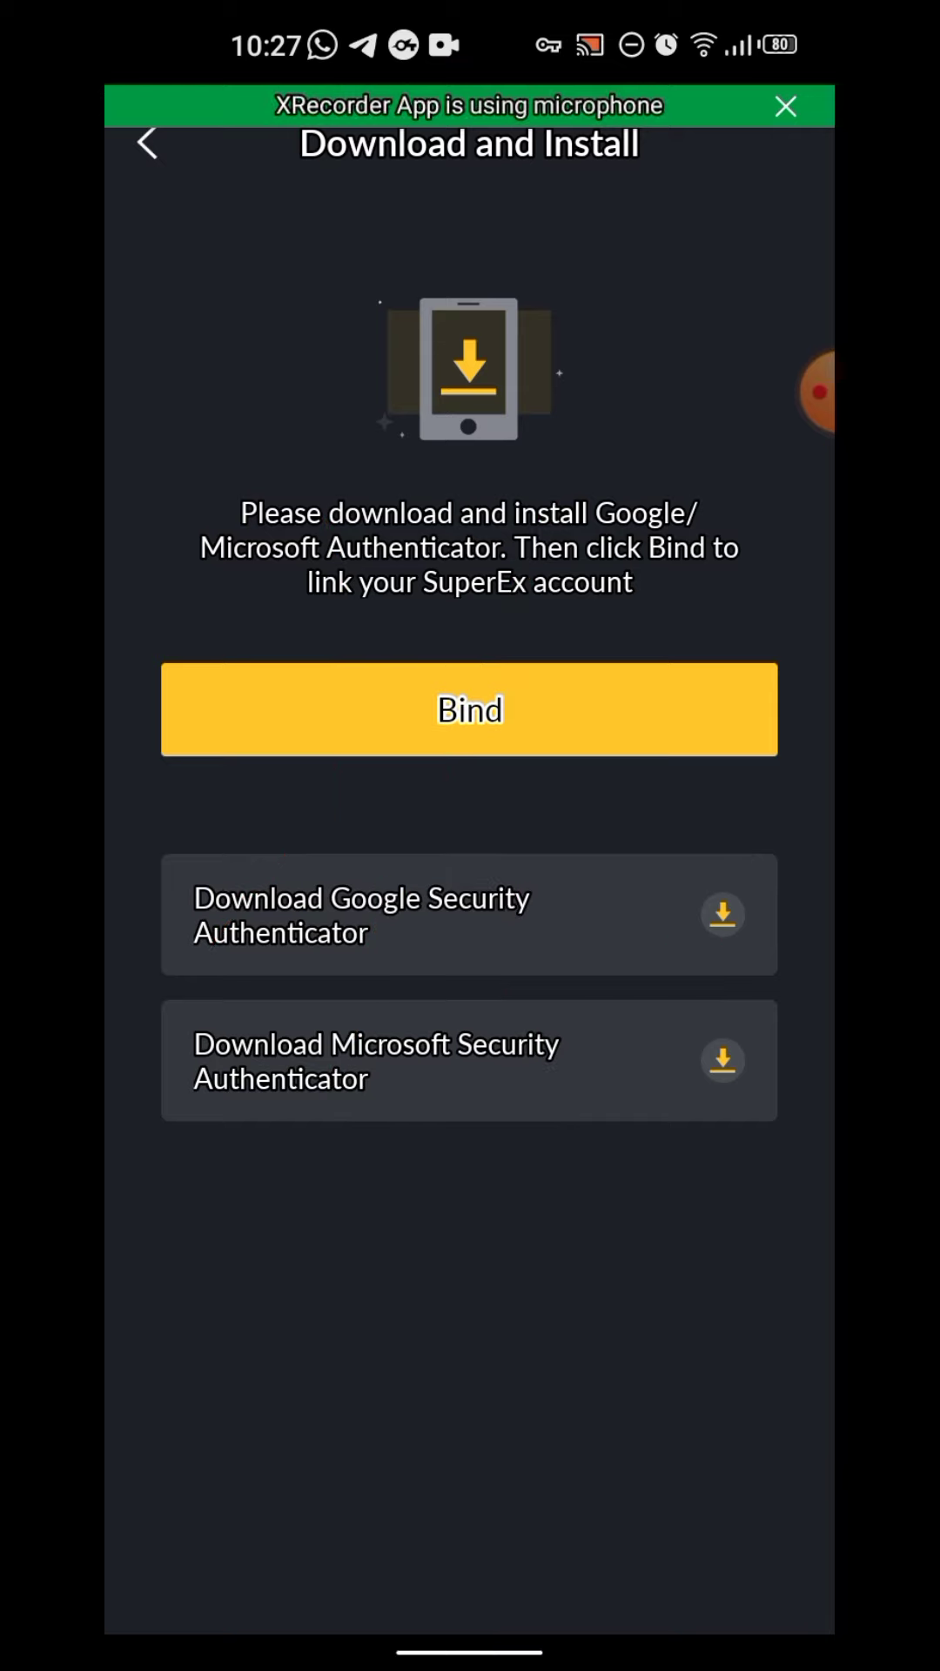
click(468, 709)
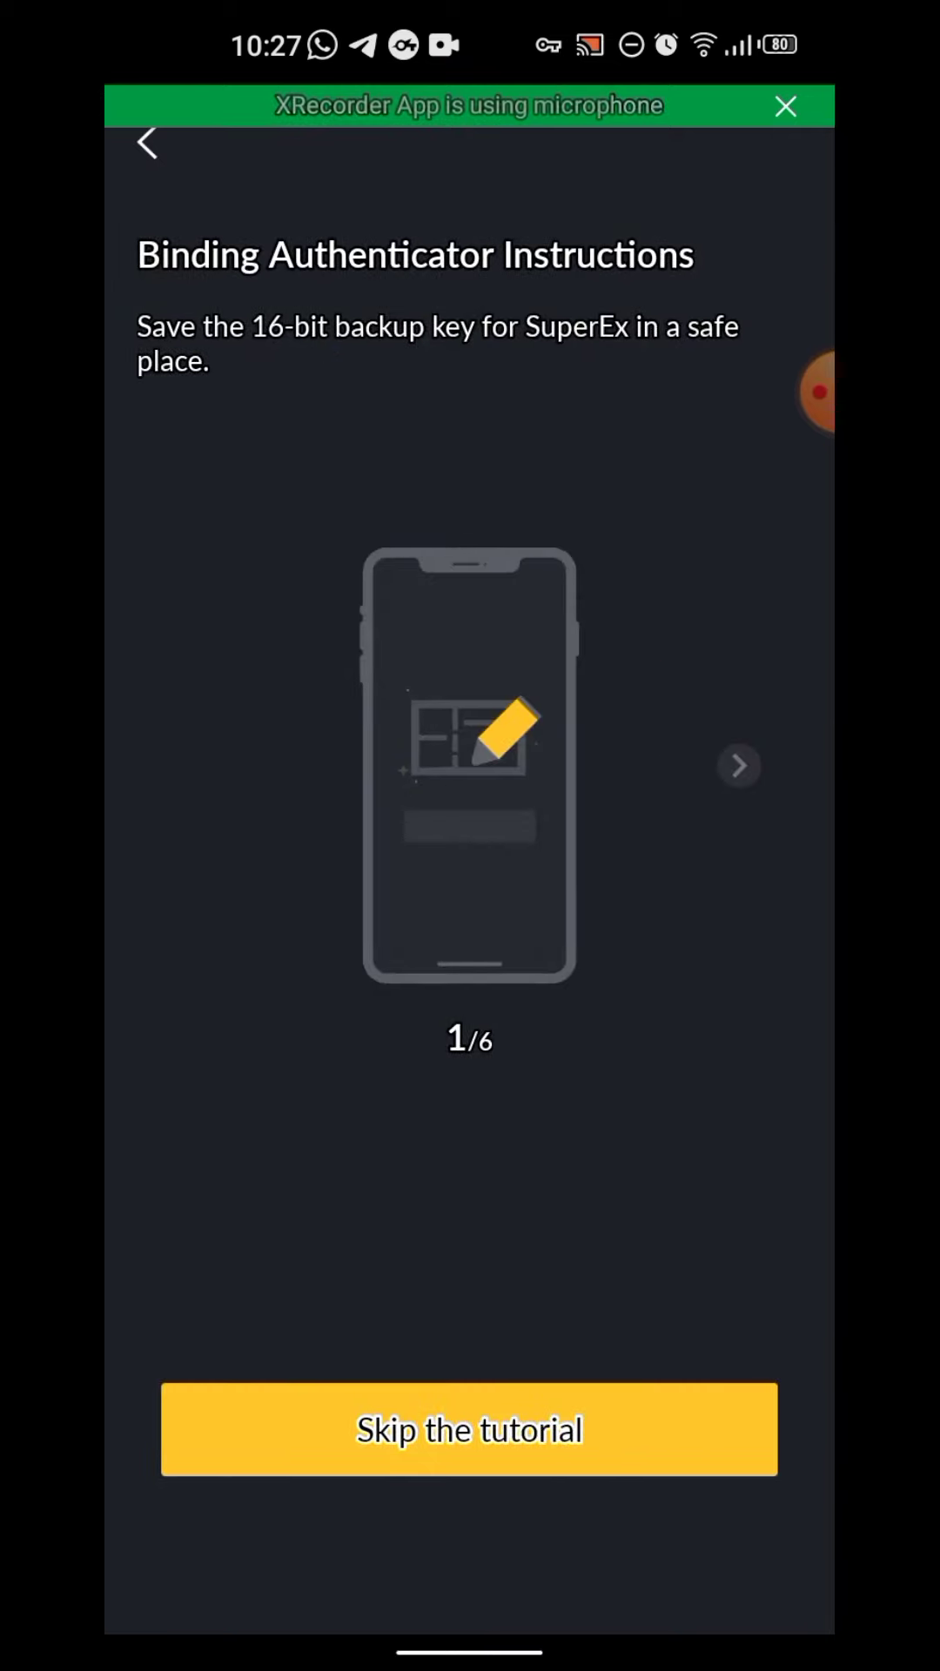
Skip the binding tutorial on the instructions page.
click(816, 392)
click(687, 444)
drag(489, 1303, 326, 1475)
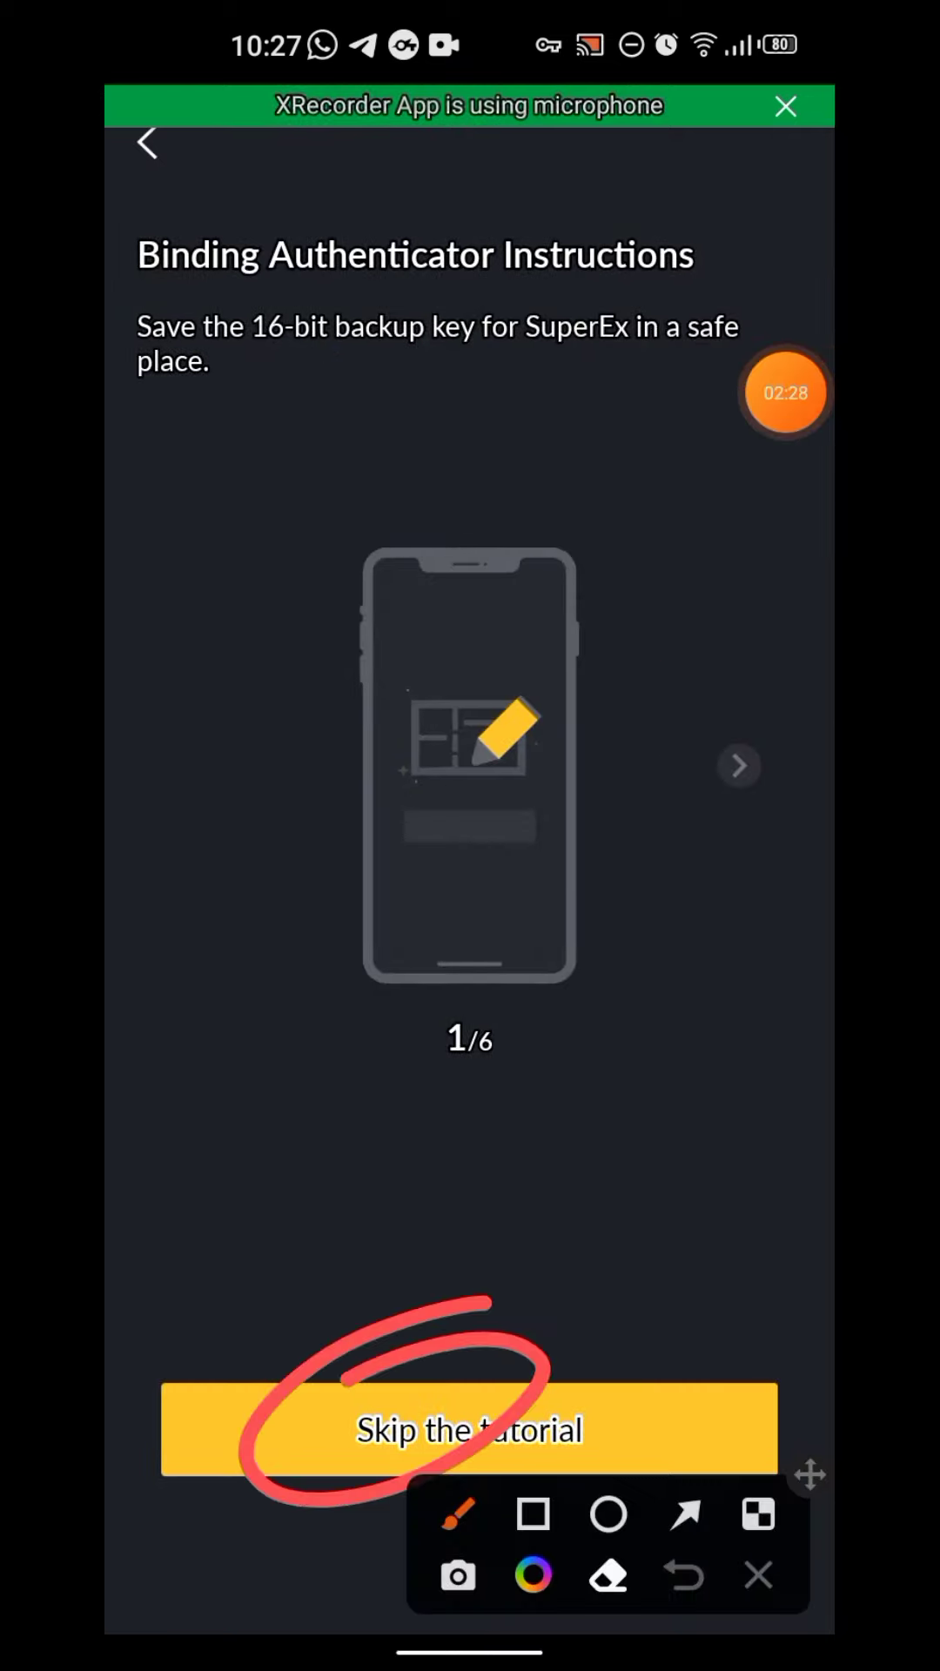
drag(804, 1462, 716, 828)
click(665, 925)
click(470, 1430)
Copy the authenticator backup key to the clipboard.
click(816, 391)
click(690, 445)
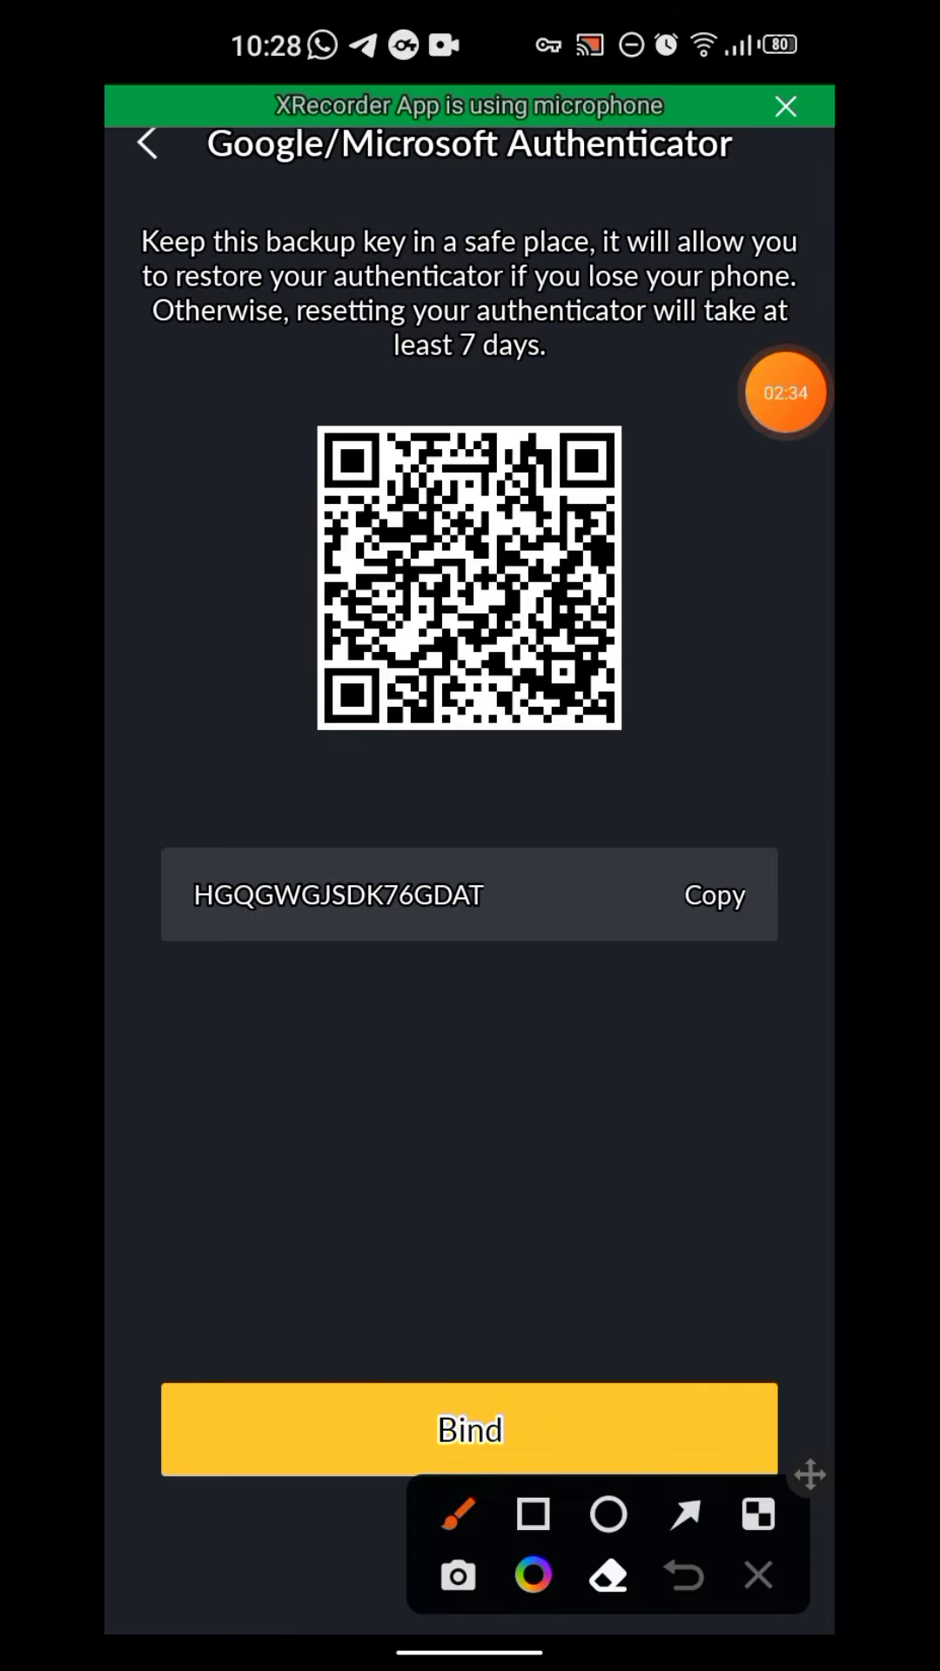
drag(694, 823, 600, 953)
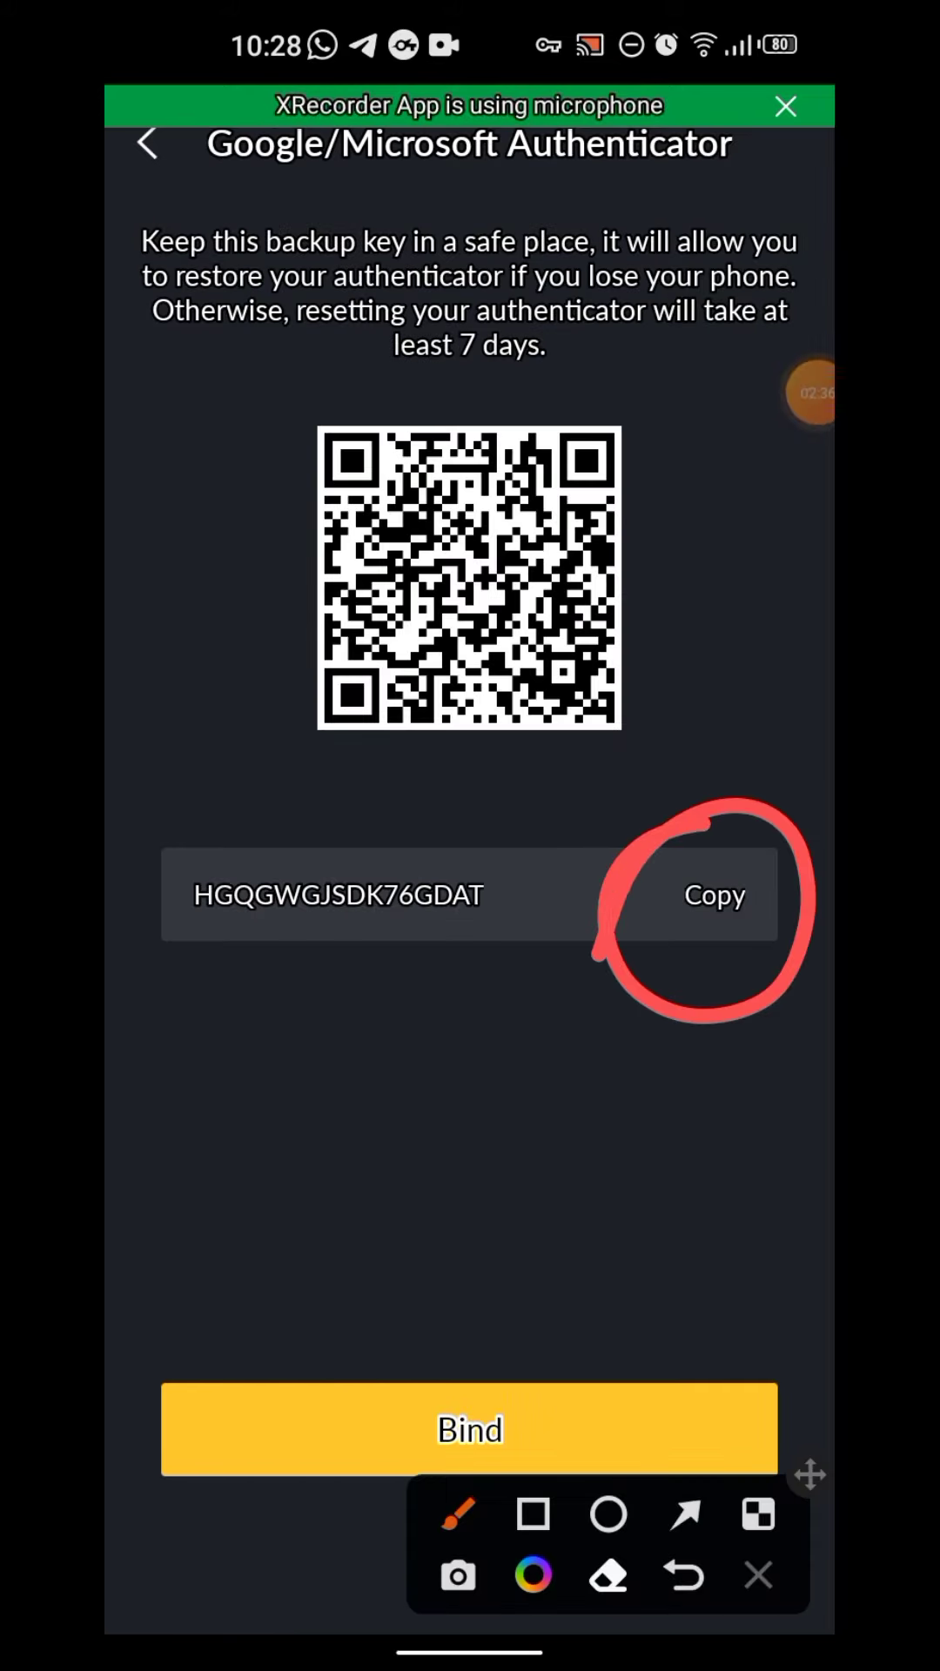
click(785, 392)
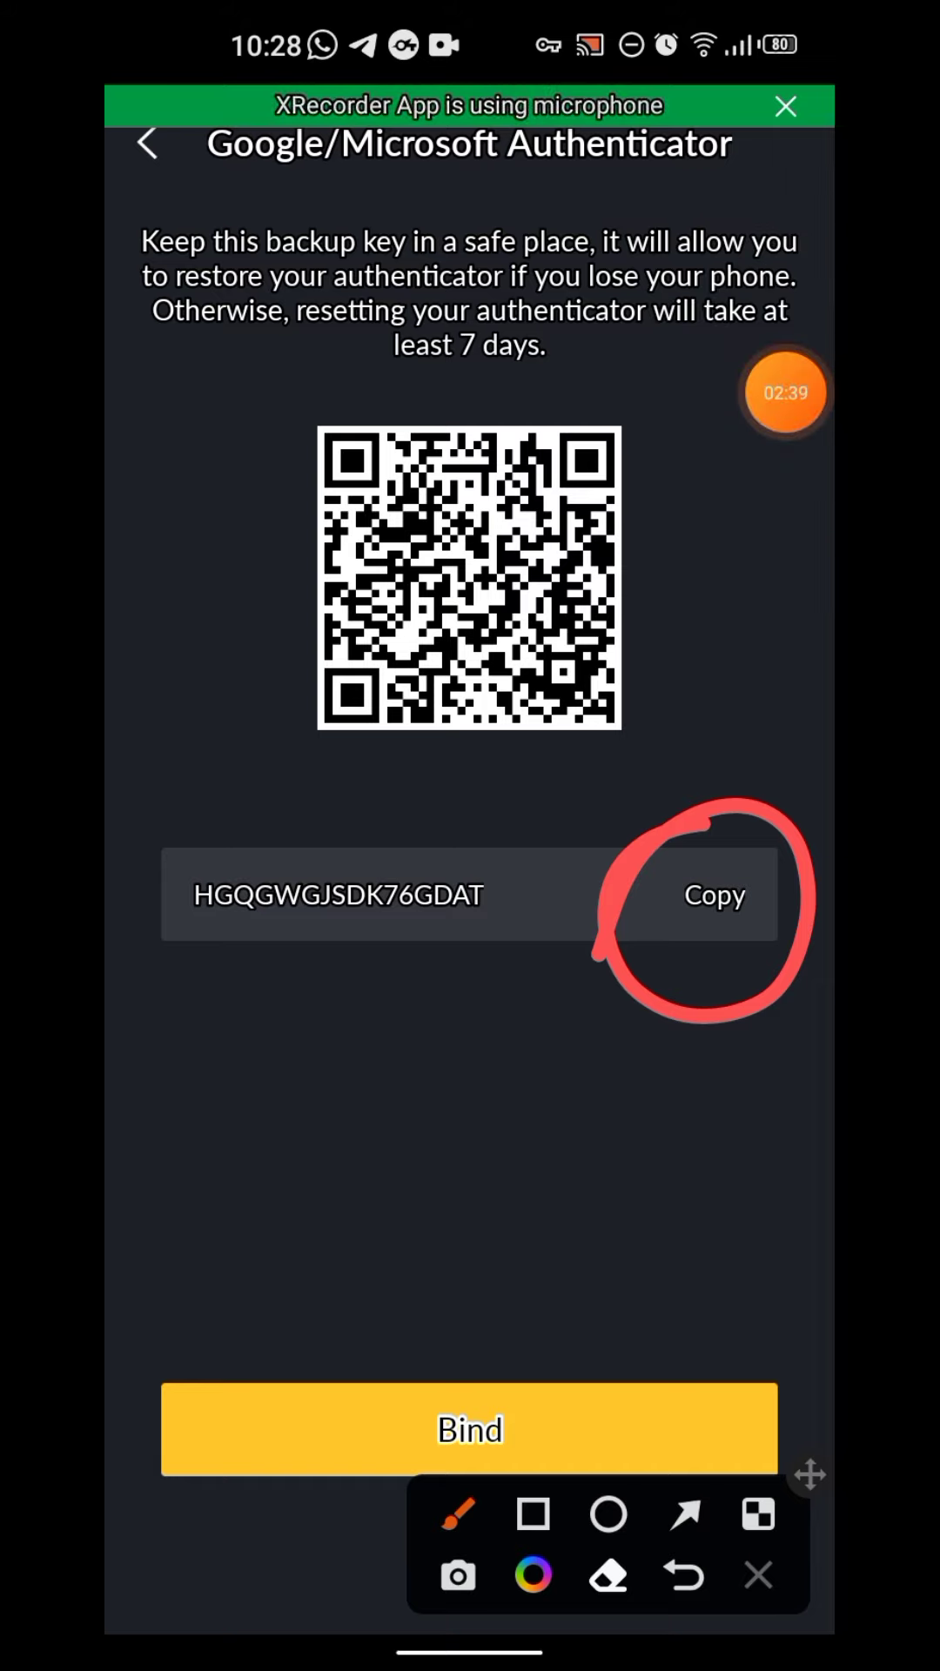
click(759, 1576)
click(714, 896)
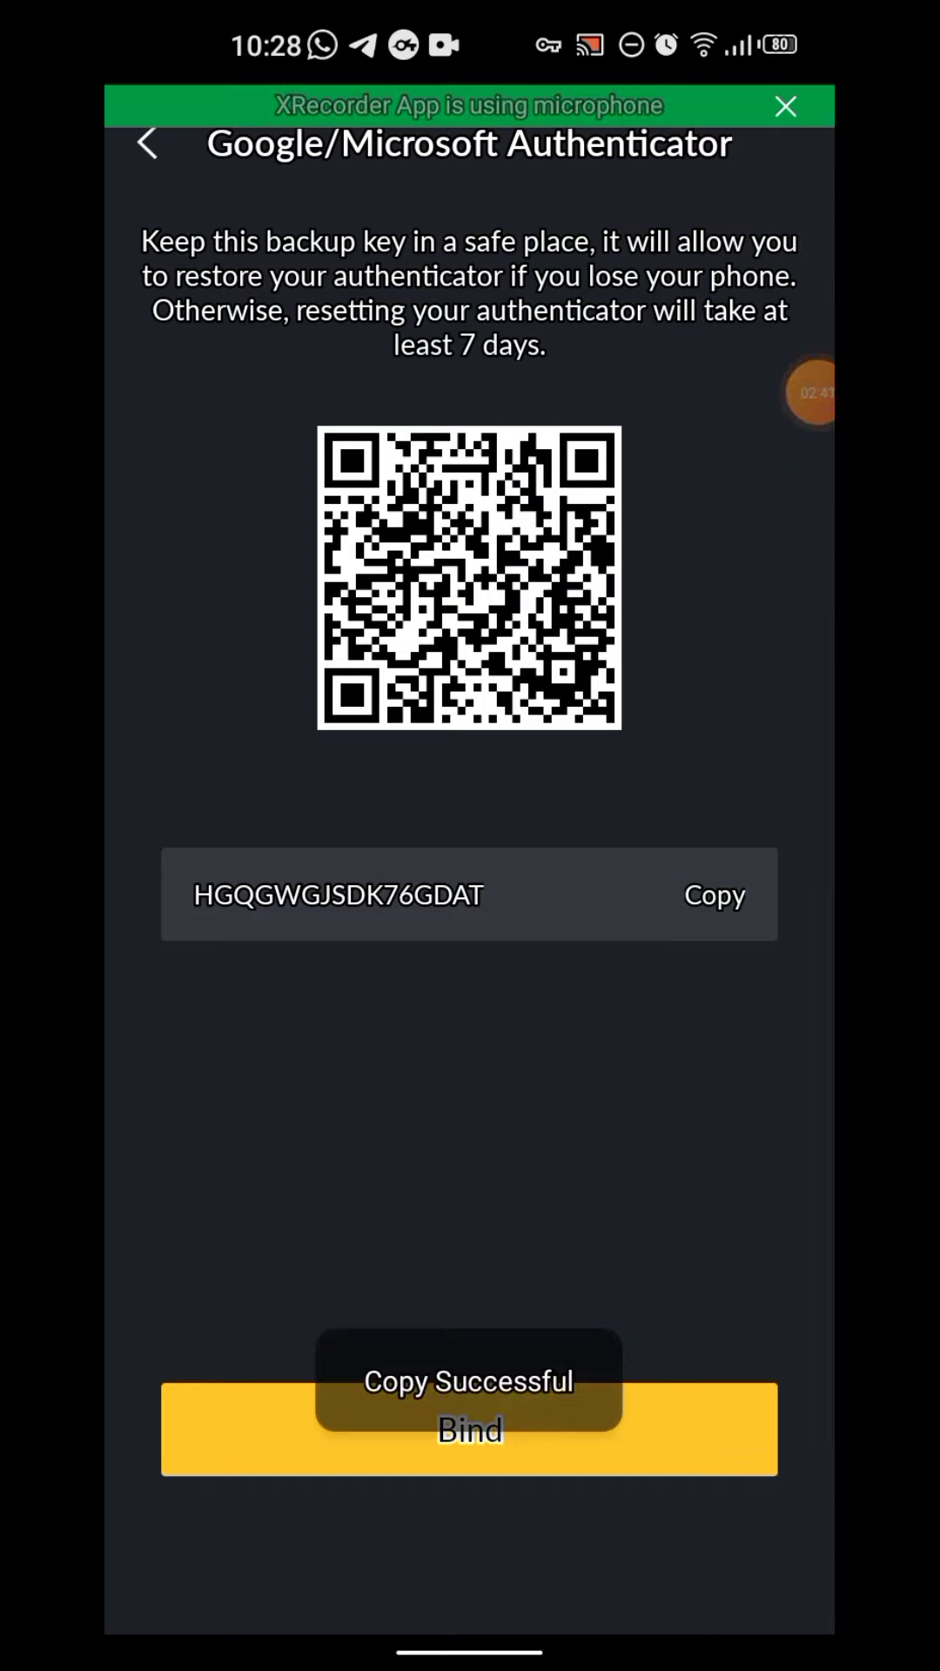
Bind the authenticator to reach the Security Verification page.
click(820, 391)
click(691, 448)
mouse_move(318, 1462)
mouse_down()
mouse_move(484, 1406)
mouse_move(339, 1488)
mouse_up()
click(761, 1574)
click(468, 1429)
click(817, 391)
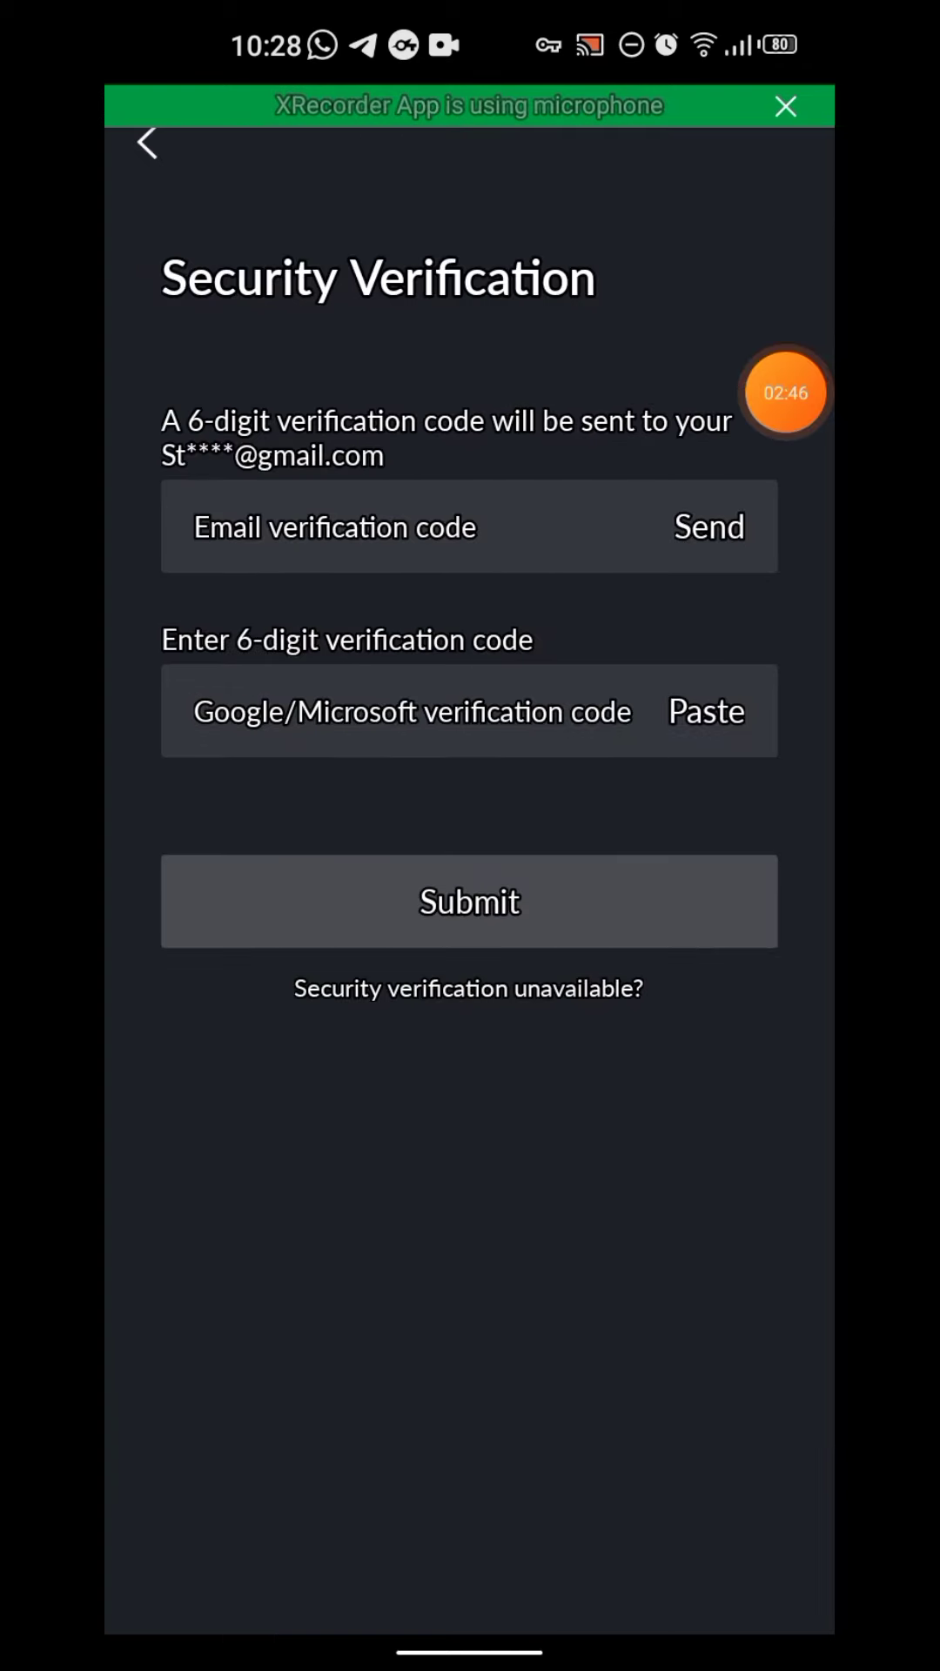
click(692, 442)
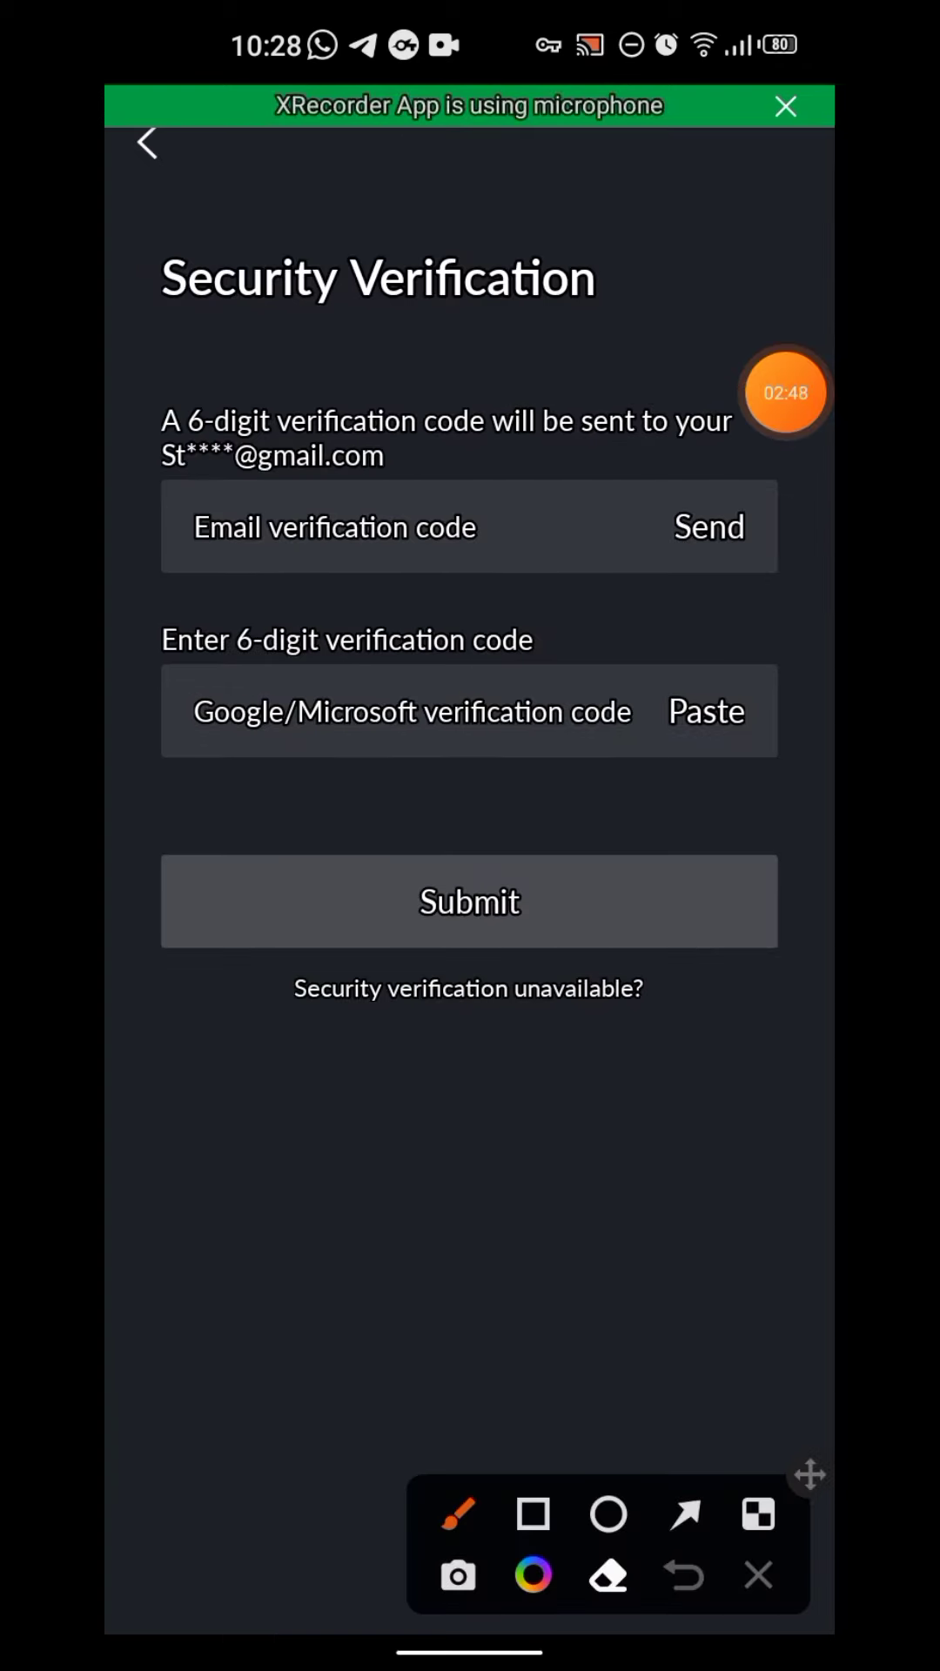
click(785, 391)
click(759, 1575)
drag(470, 1651, 471, 1175)
drag(261, 850, 783, 849)
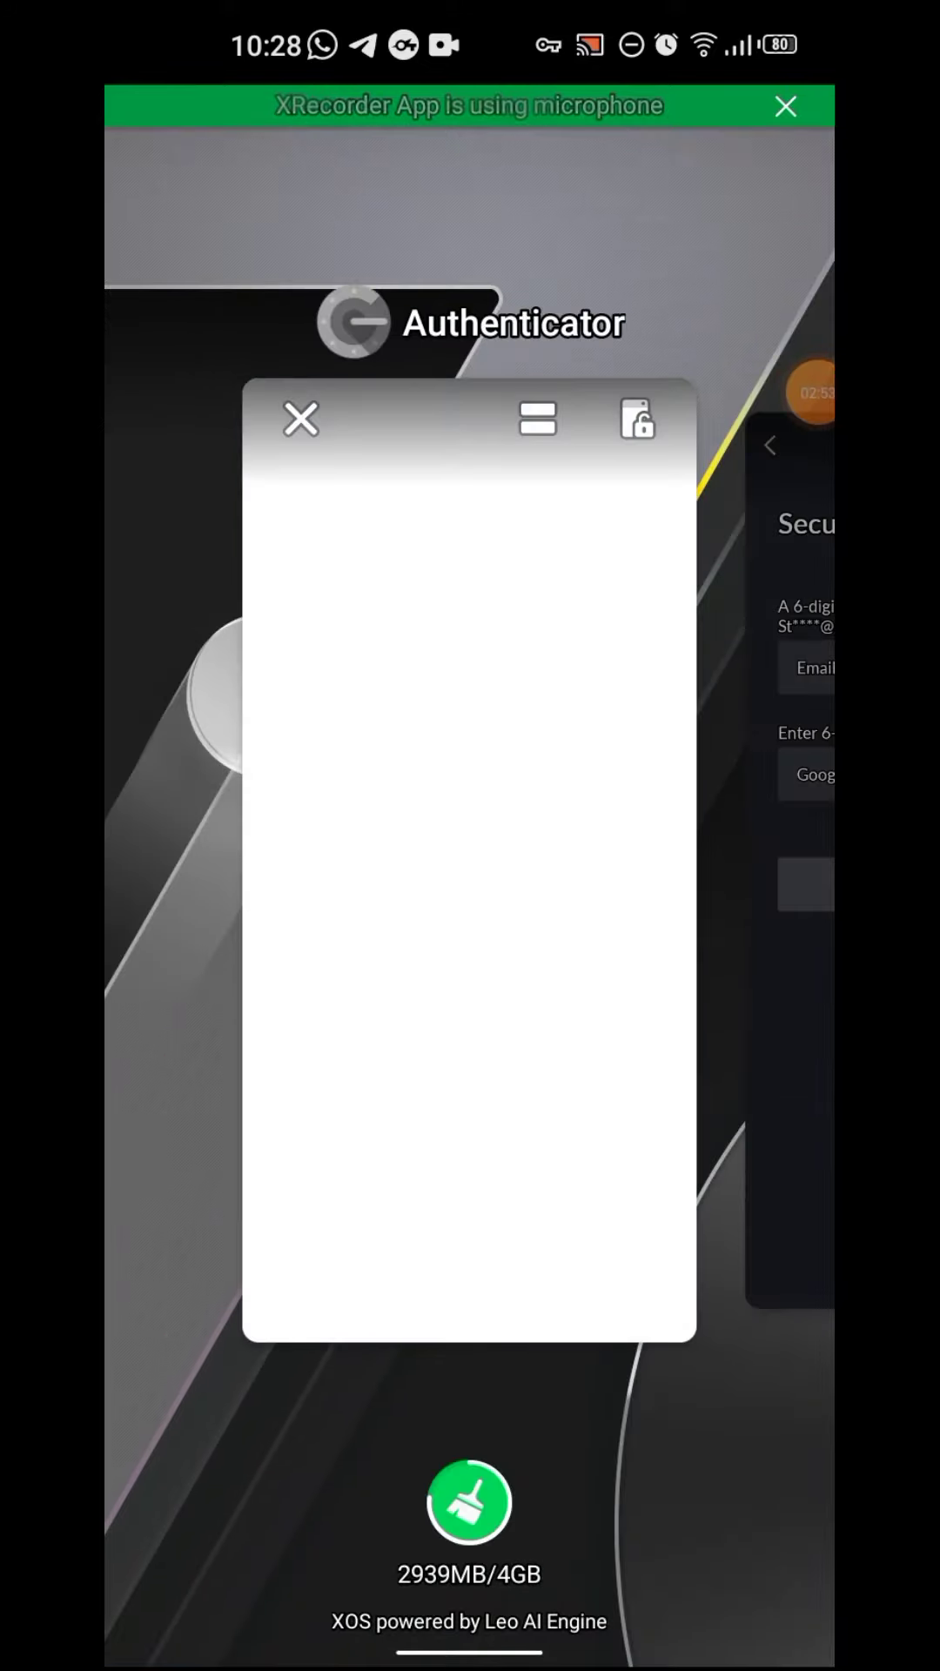
click(470, 849)
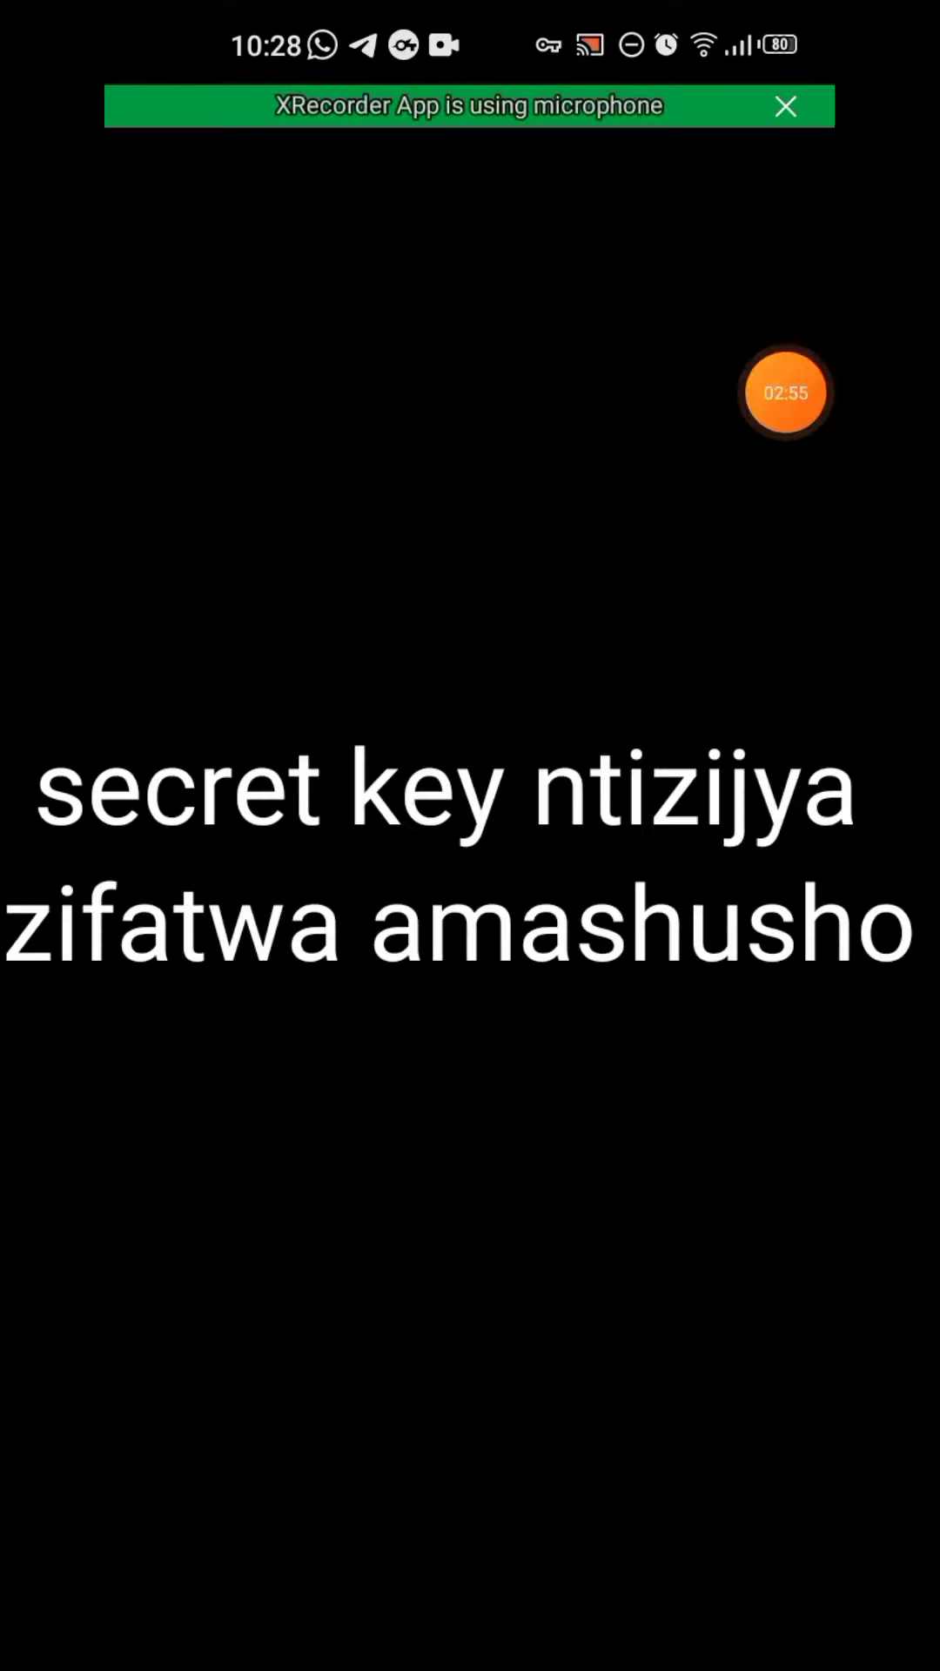
click(785, 392)
click(692, 449)
mouse_move(248, 483)
mouse_down()
mouse_move(559, 504)
mouse_move(212, 552)
mouse_up()
click(759, 1574)
click(179, 529)
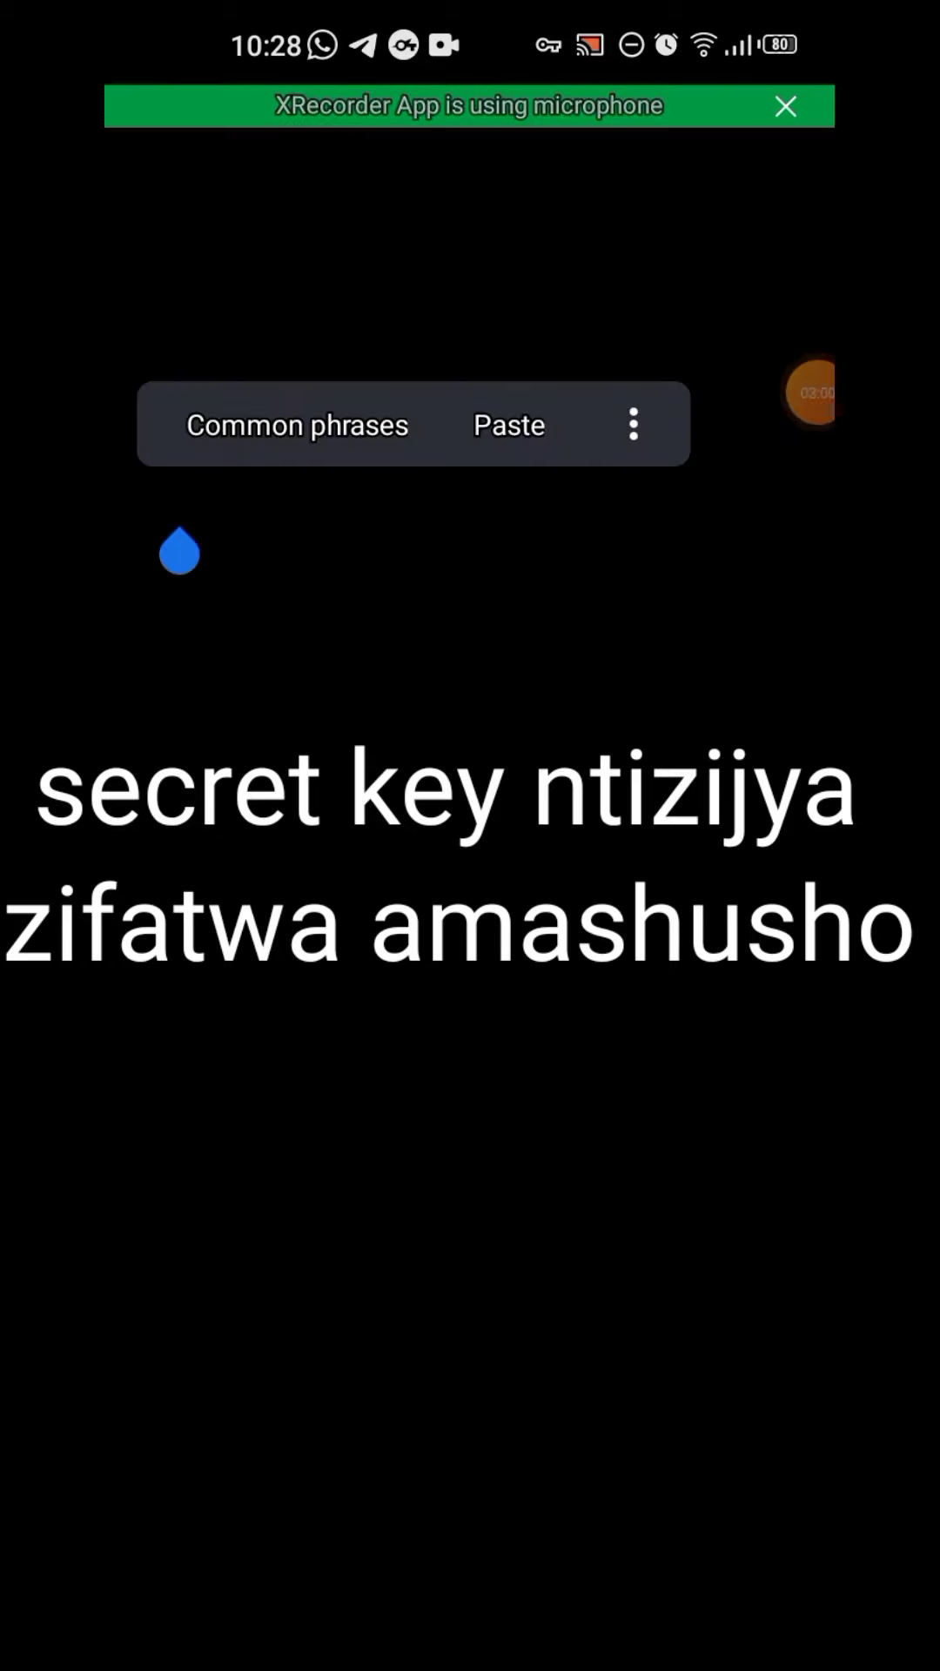
click(809, 391)
click(692, 449)
mouse_move(150, 482)
mouse_down()
mouse_move(613, 452)
mouse_move(597, 439)
mouse_up()
click(759, 1574)
drag(471, 1659, 470, 1175)
mouse_move(261, 848)
mouse_down()
mouse_move(718, 849)
mouse_move(261, 849)
mouse_up()
click(470, 848)
click(818, 392)
click(692, 447)
drag(597, 727, 691, 608)
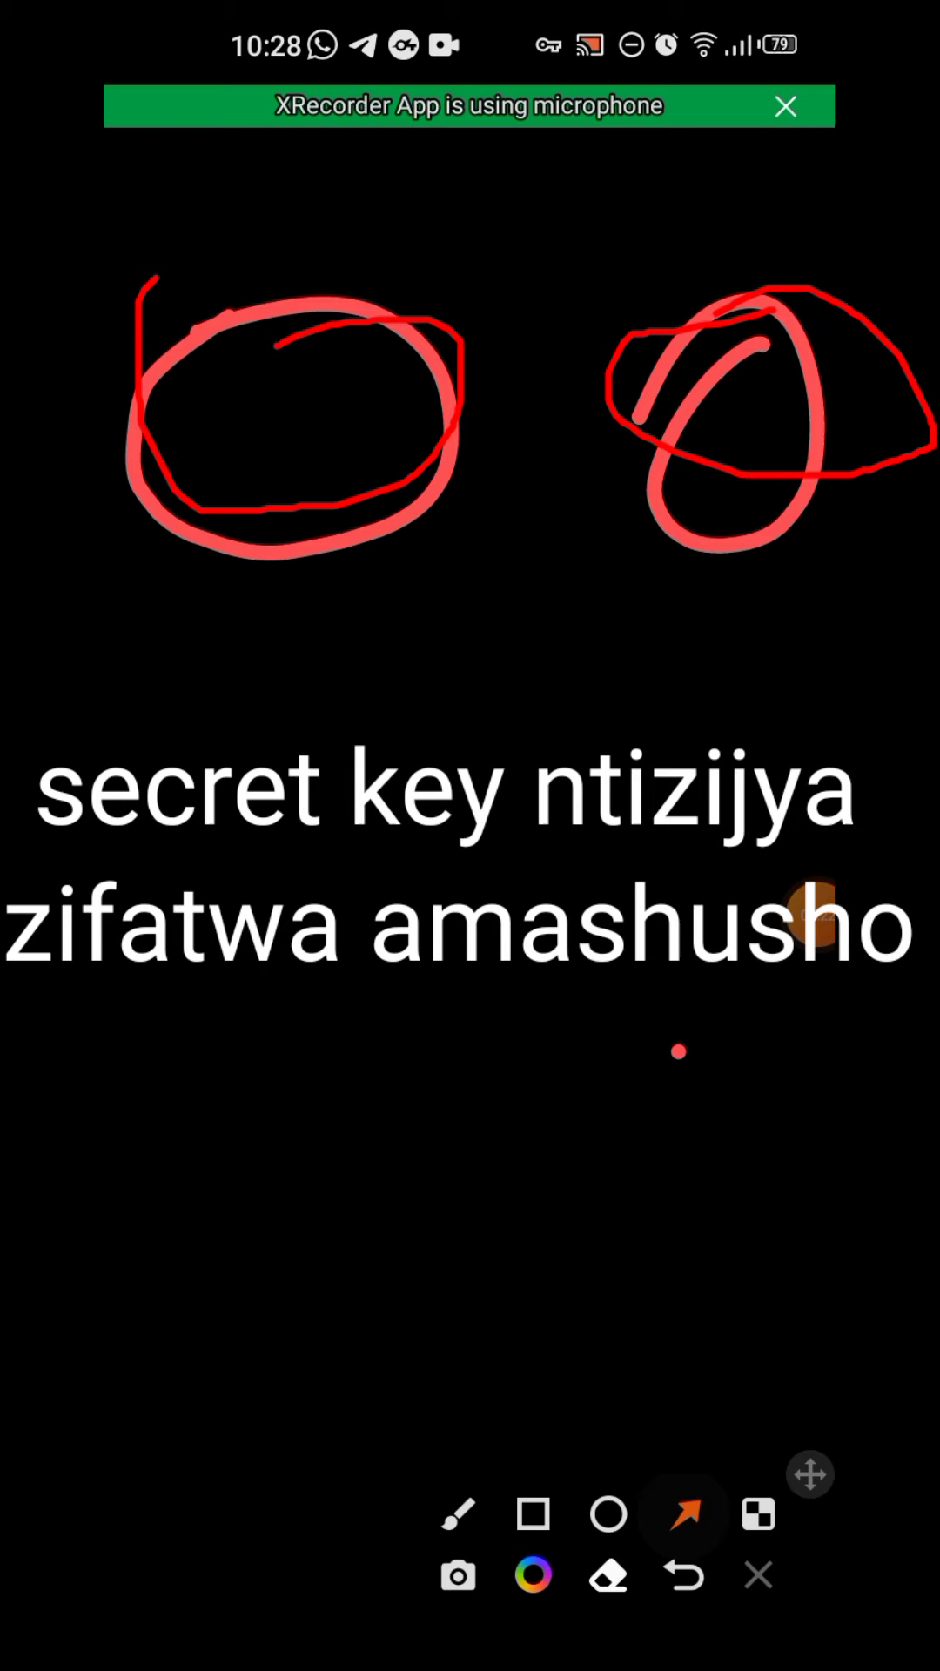
drag(680, 1052, 737, 463)
drag(418, 1166, 298, 477)
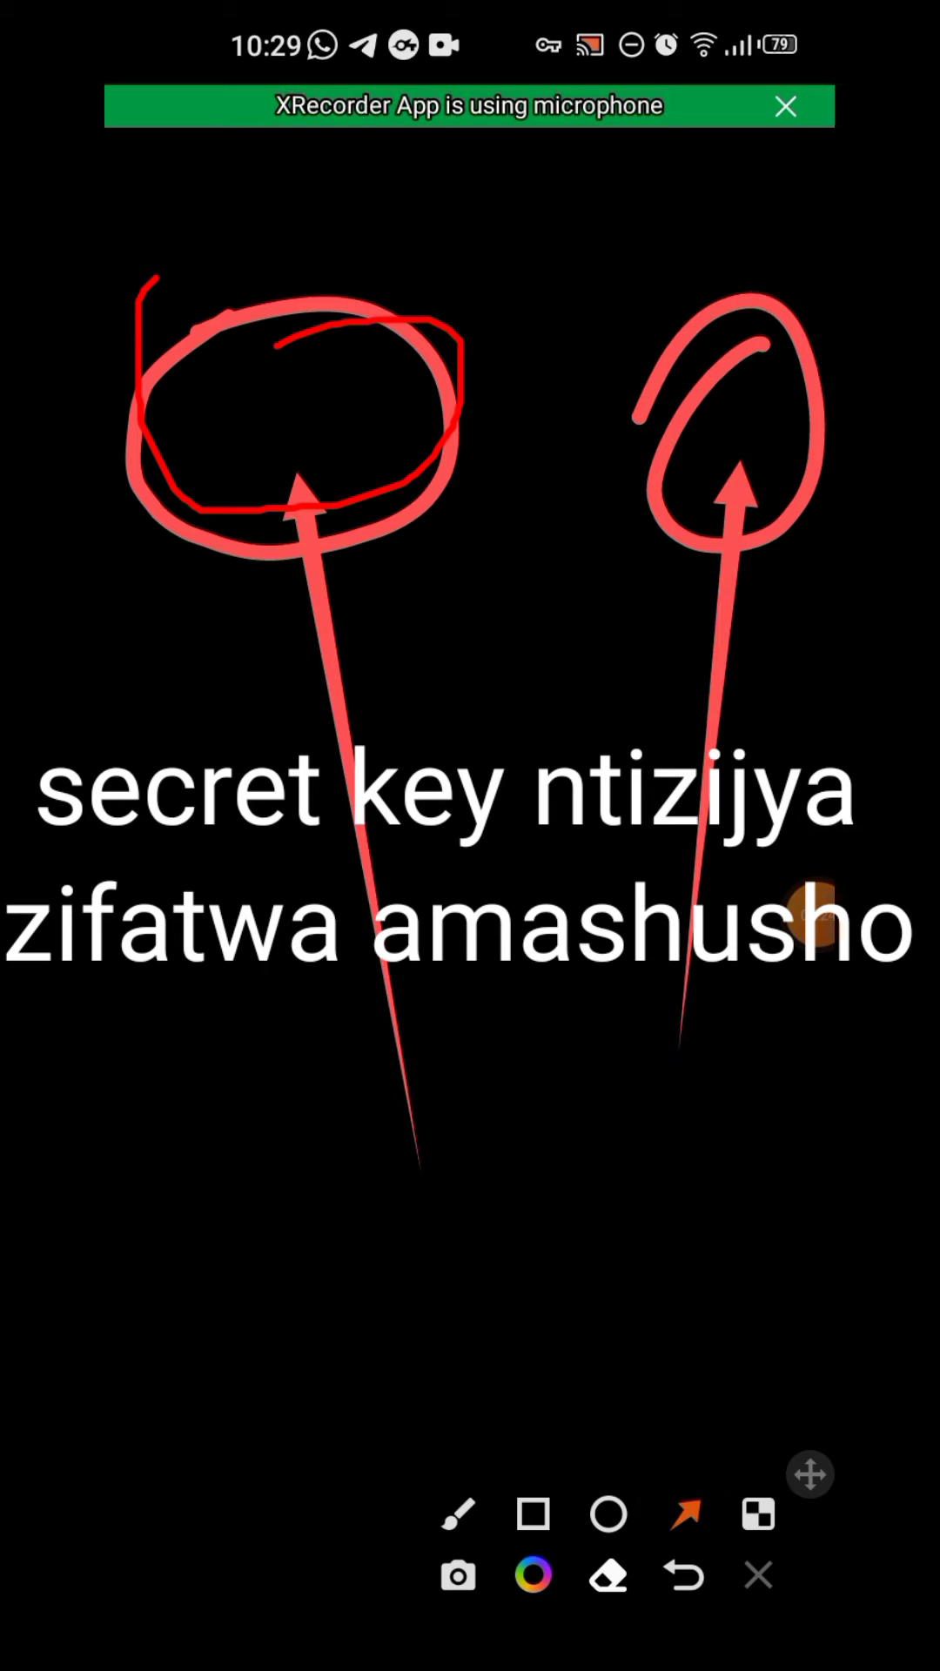
drag(688, 242, 761, 421)
drag(513, 274, 338, 450)
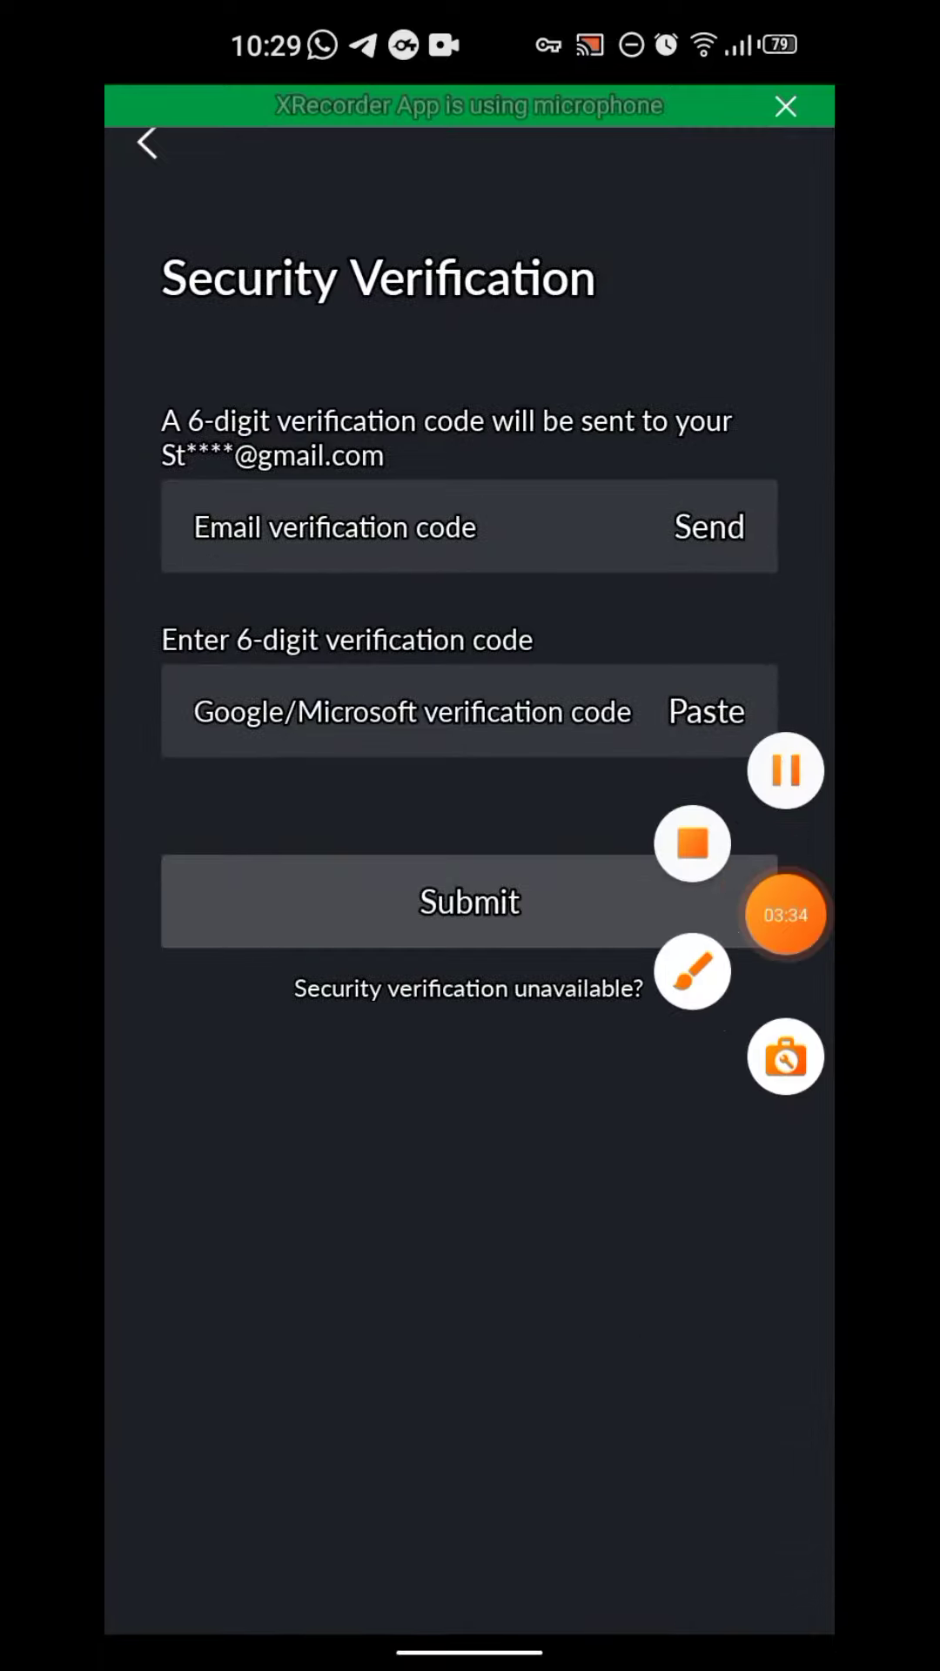
Mark the authenticator code field, email code field and email Send button, then clear the marks.
click(693, 971)
mouse_move(728, 654)
mouse_down()
mouse_move(764, 655)
mouse_move(679, 648)
mouse_move(497, 753)
mouse_up()
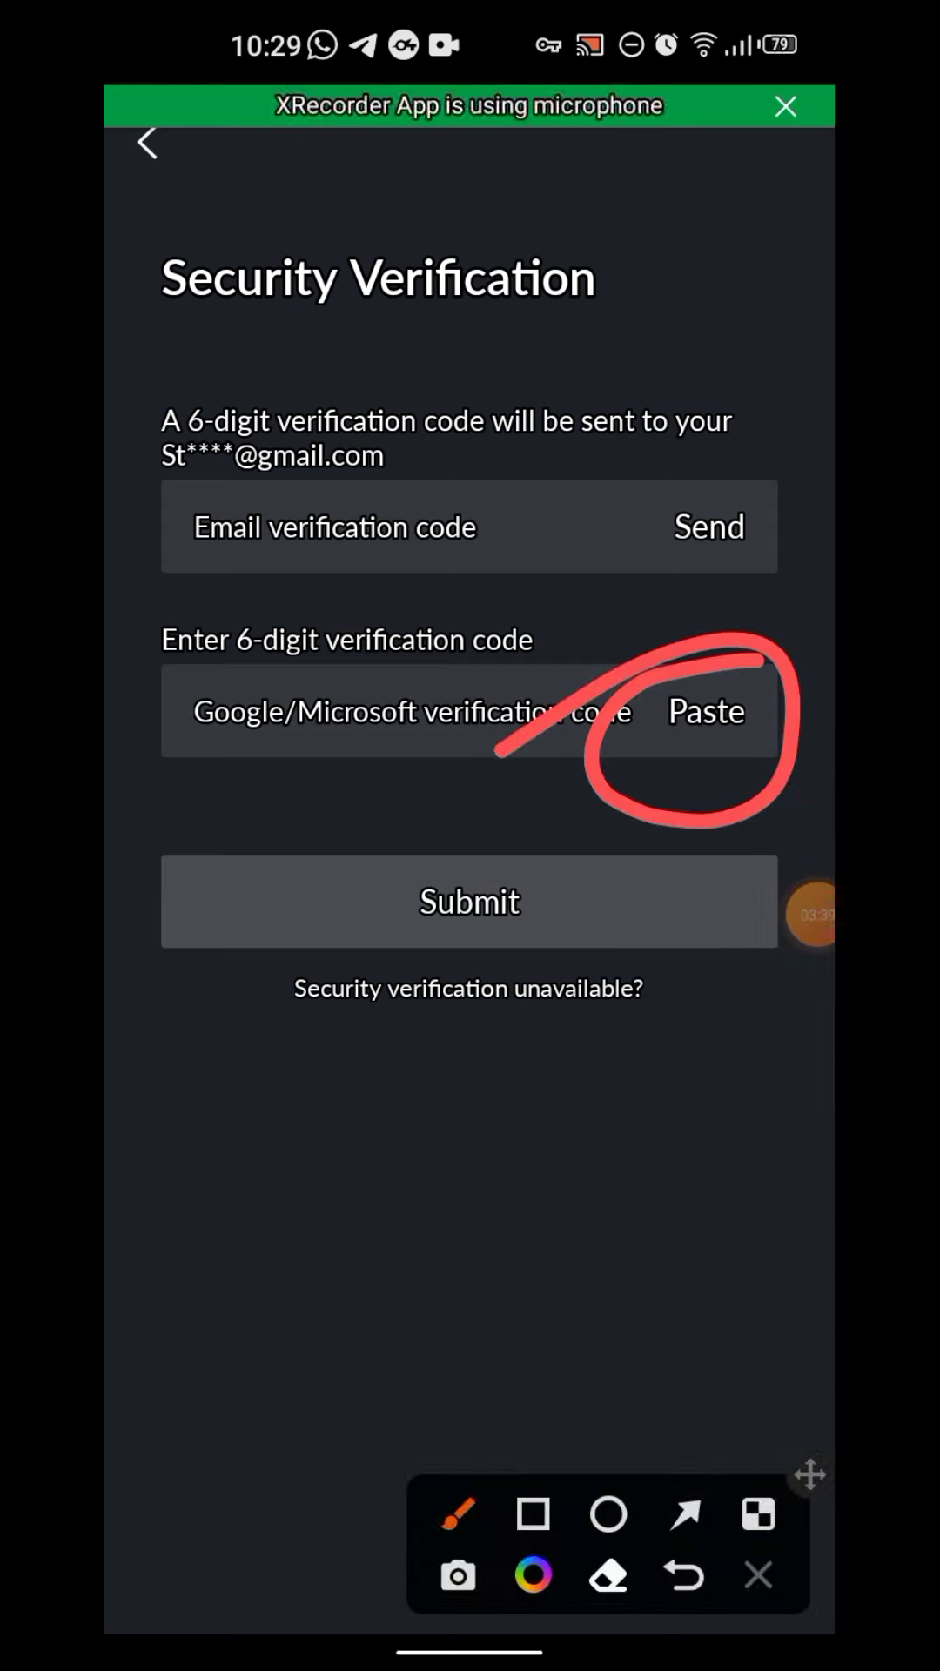
mouse_move(601, 438)
mouse_down()
mouse_move(603, 502)
mouse_move(150, 613)
mouse_up()
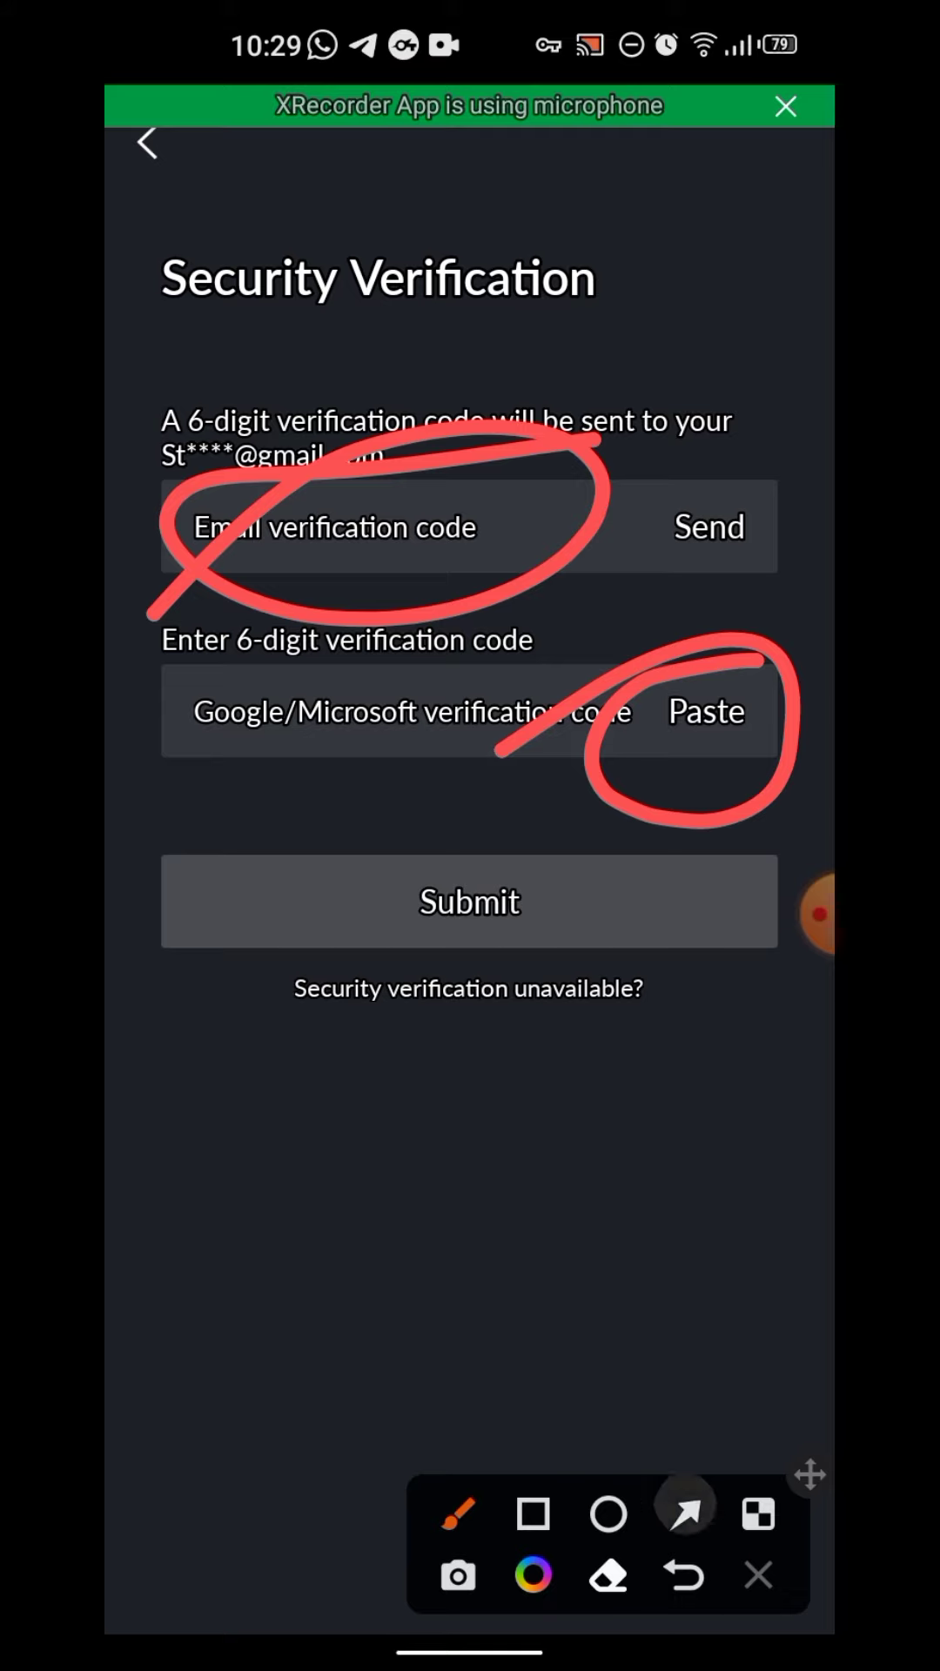
click(686, 1514)
drag(568, 254, 692, 520)
click(759, 1576)
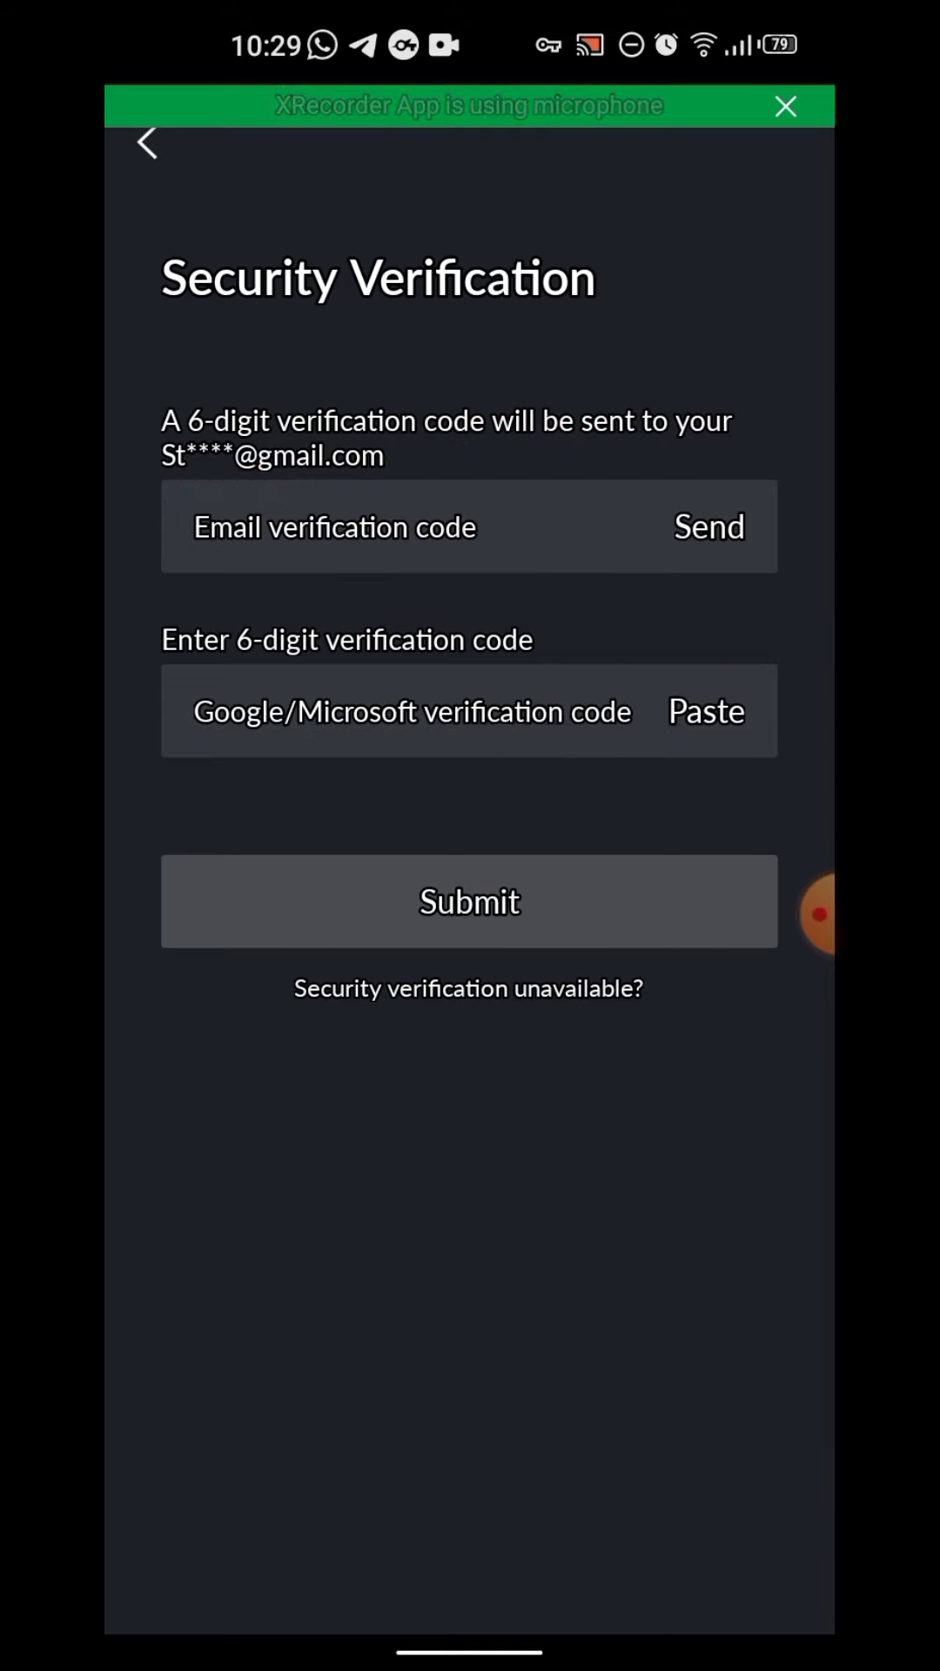
Request the email verification code and autofill it from messages.
click(708, 526)
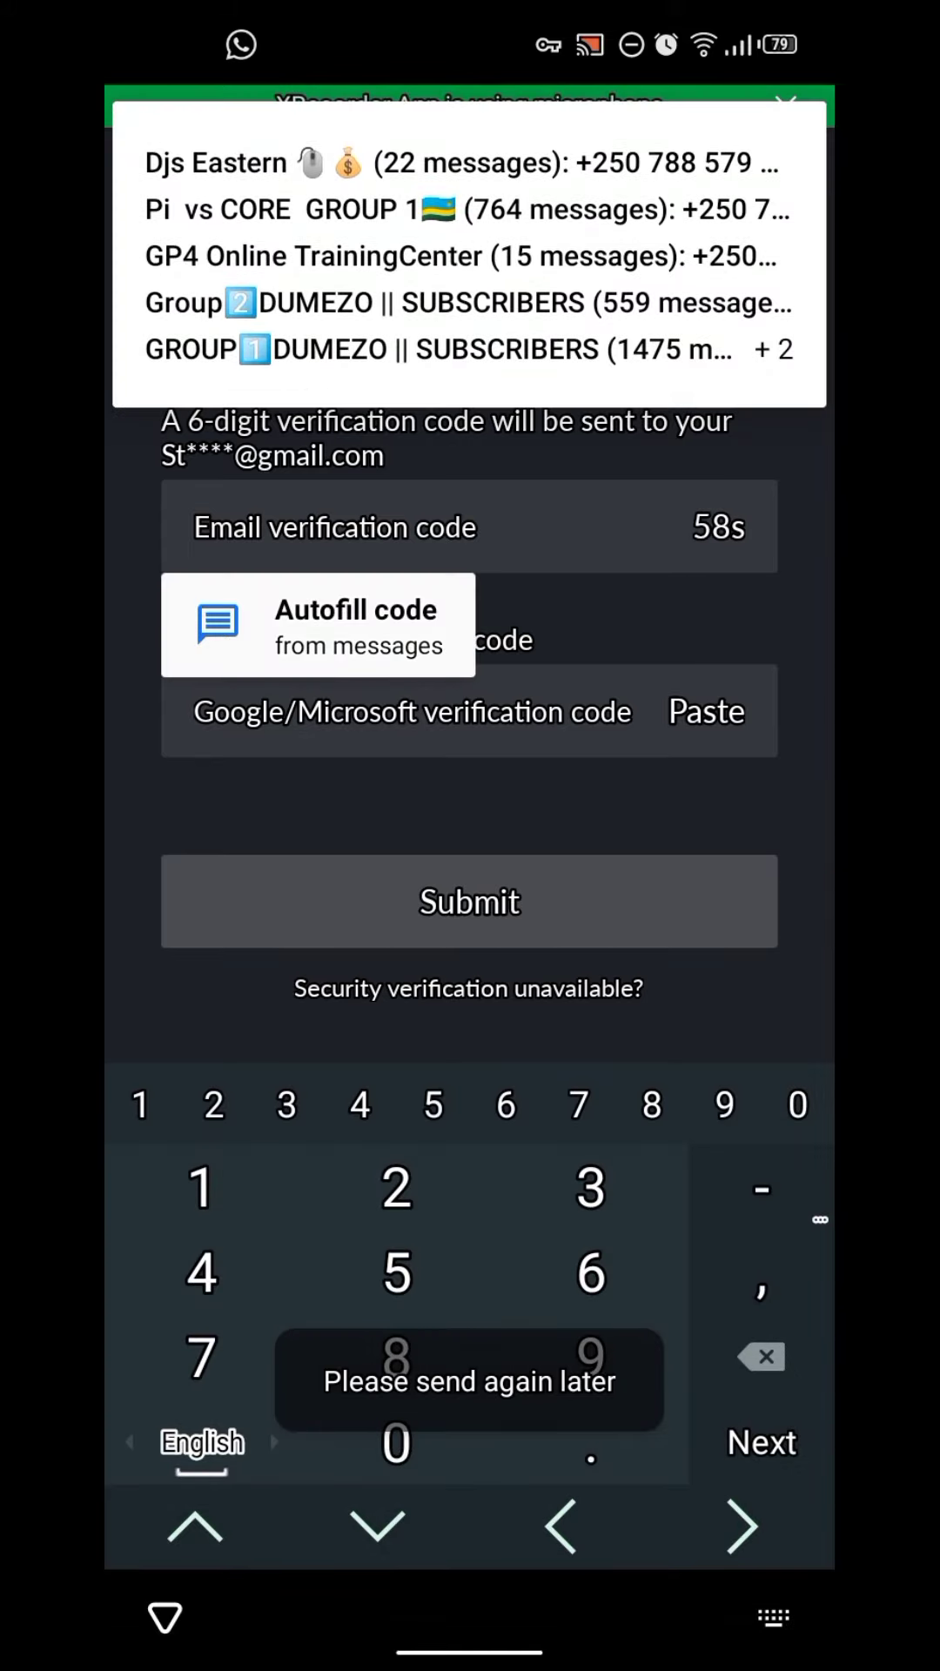
click(318, 624)
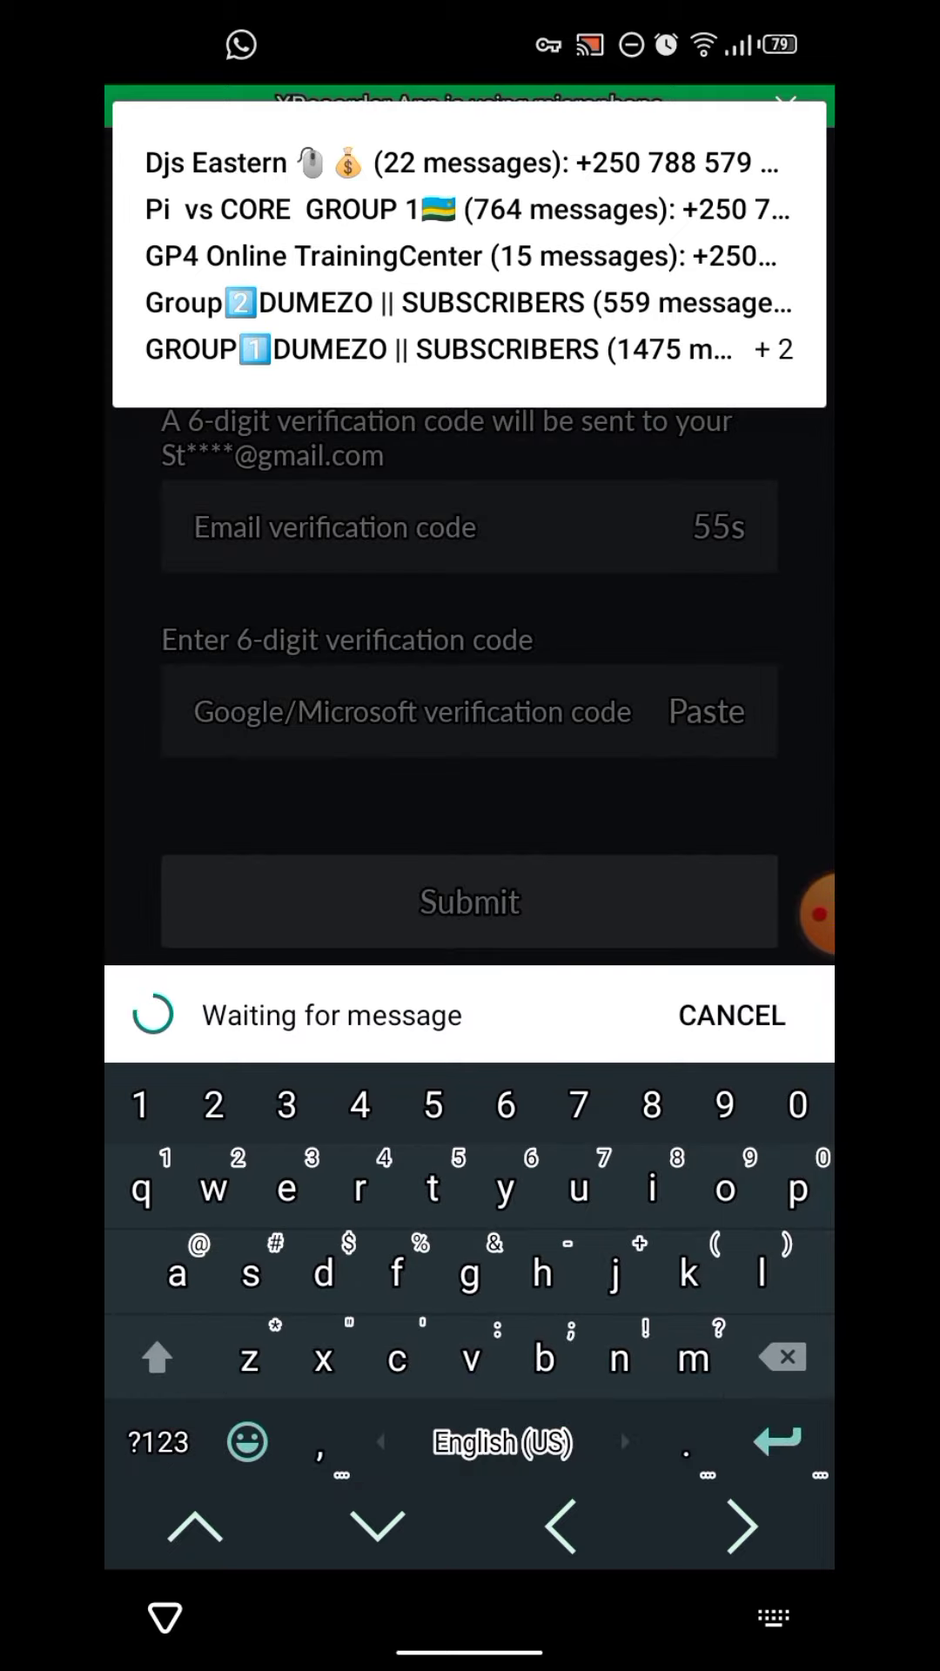
click(815, 914)
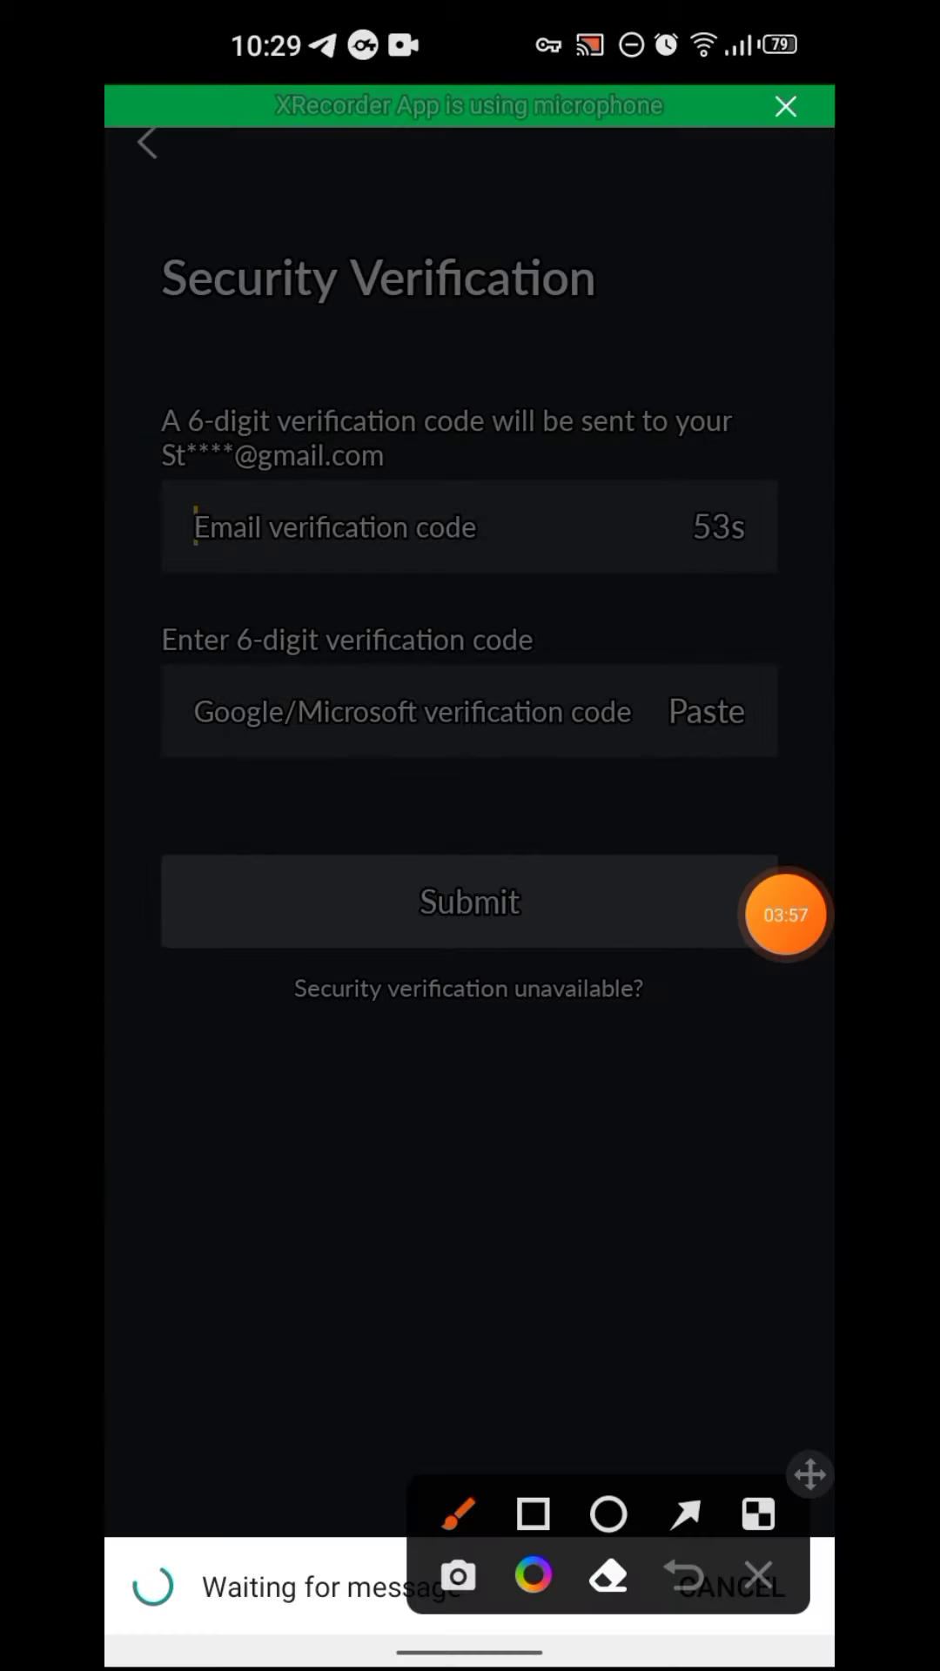
drag(646, 502, 274, 443)
click(758, 1576)
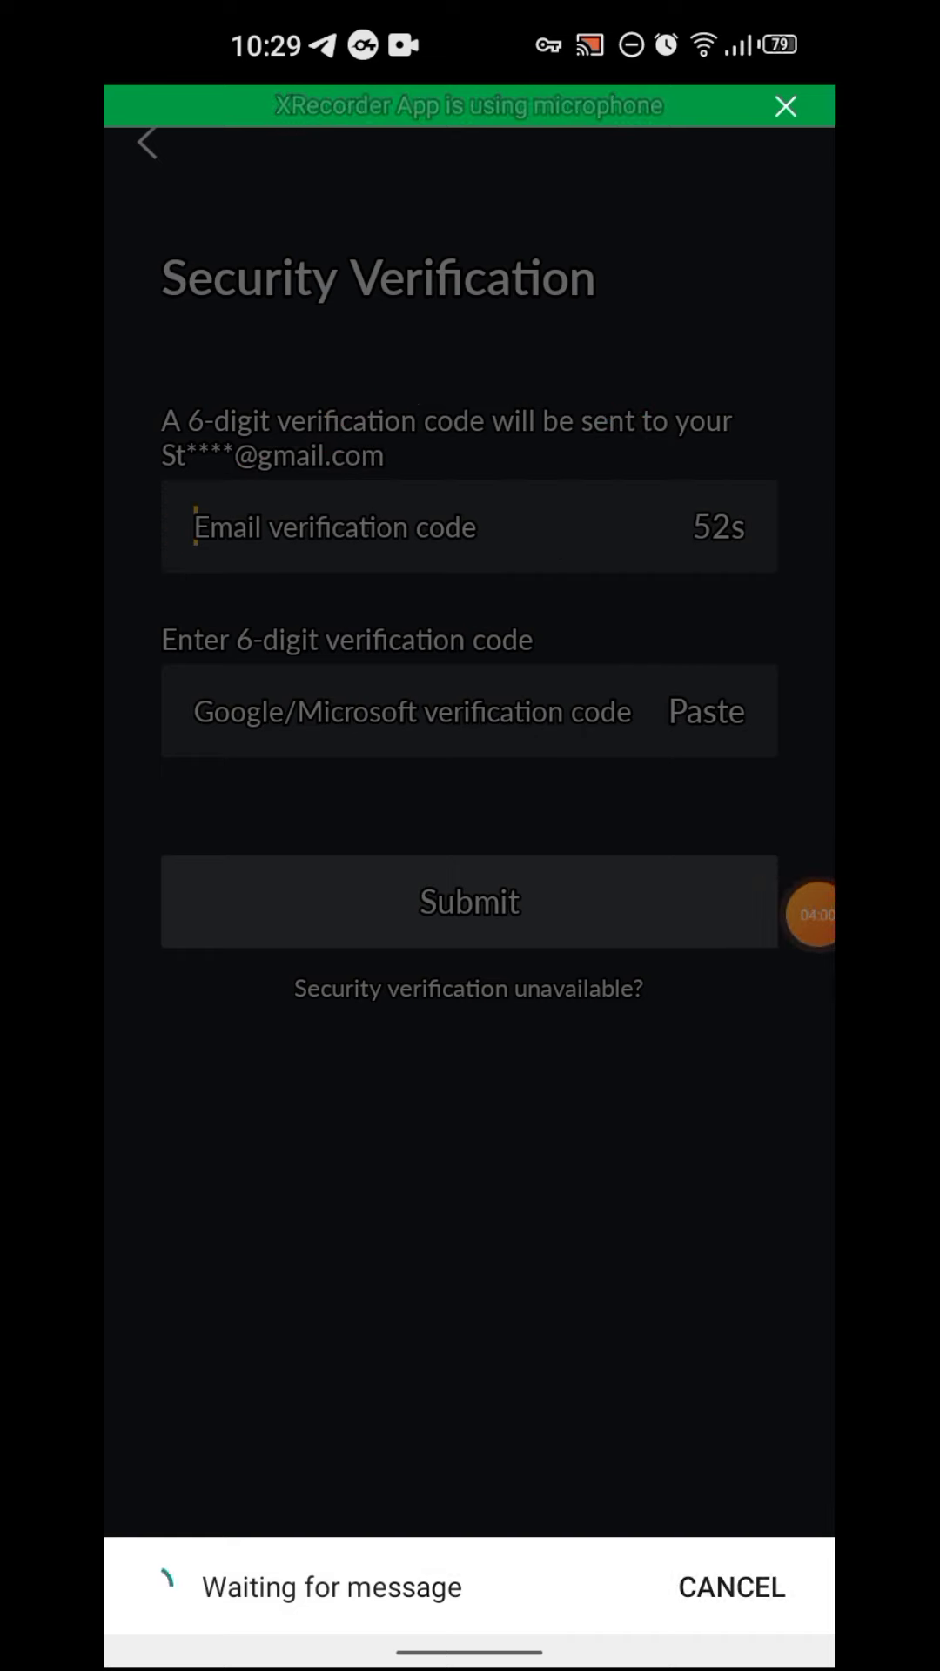
click(816, 915)
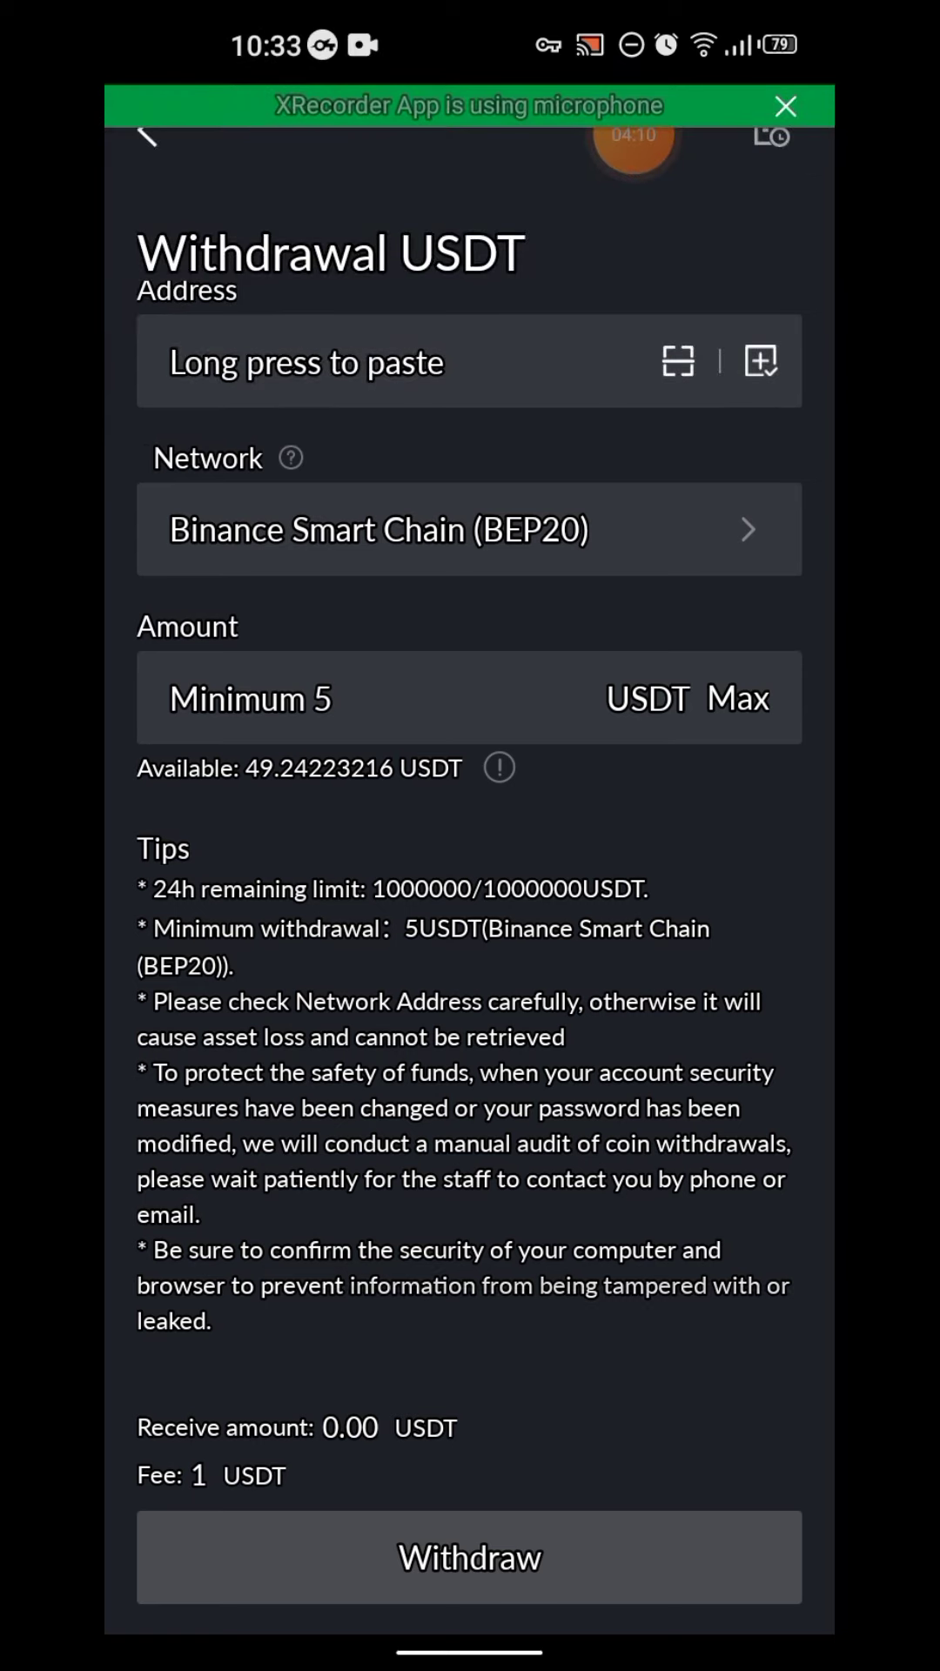
Mark the amount, minimum amount, balance, network and address fields, then clear the marks.
click(633, 137)
click(689, 225)
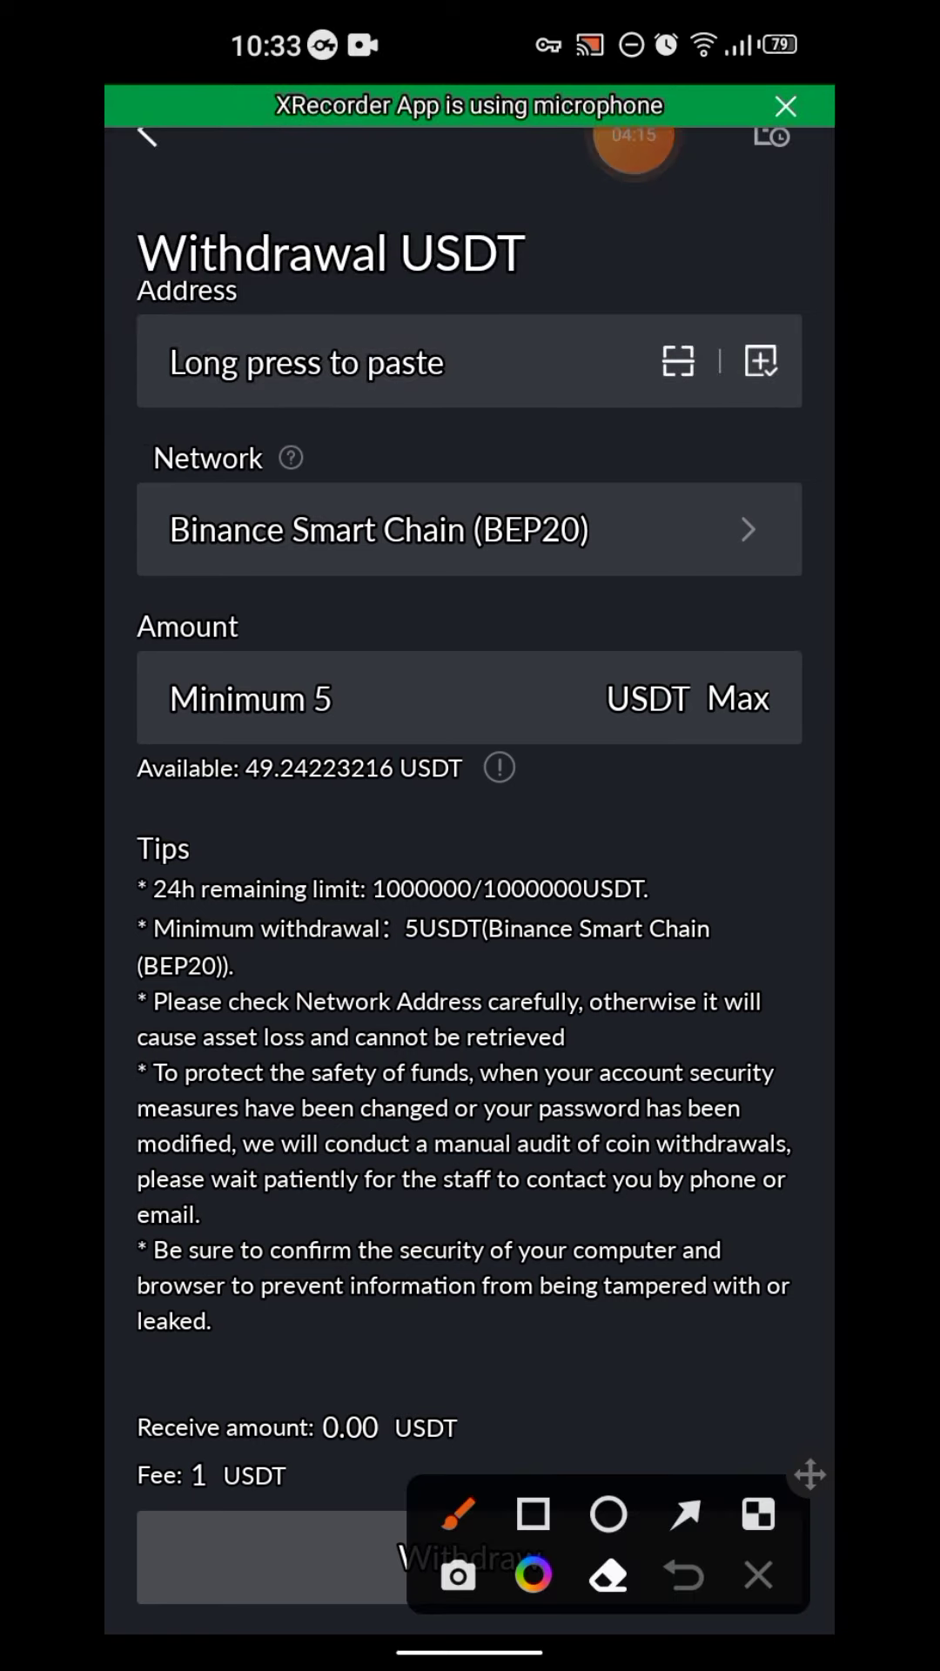
drag(444, 624, 209, 625)
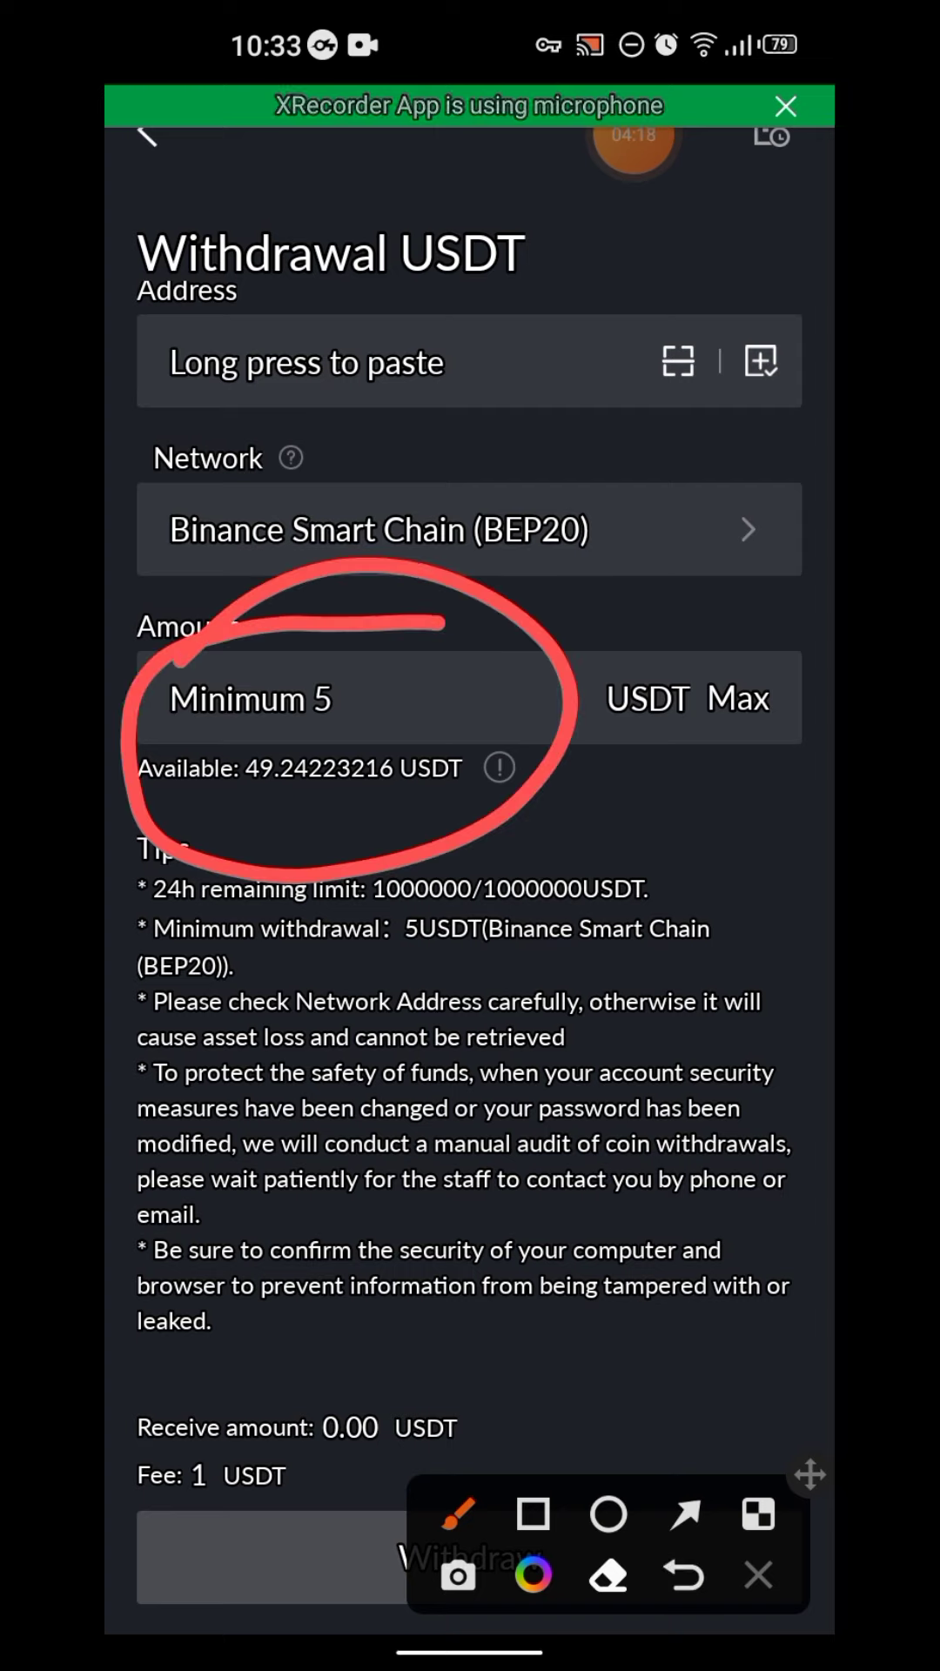
click(686, 1513)
mouse_move(535, 1156)
mouse_down()
mouse_move(499, 1112)
mouse_move(326, 710)
mouse_up()
drag(320, 1175, 290, 790)
drag(665, 1311, 637, 590)
drag(548, 291, 366, 385)
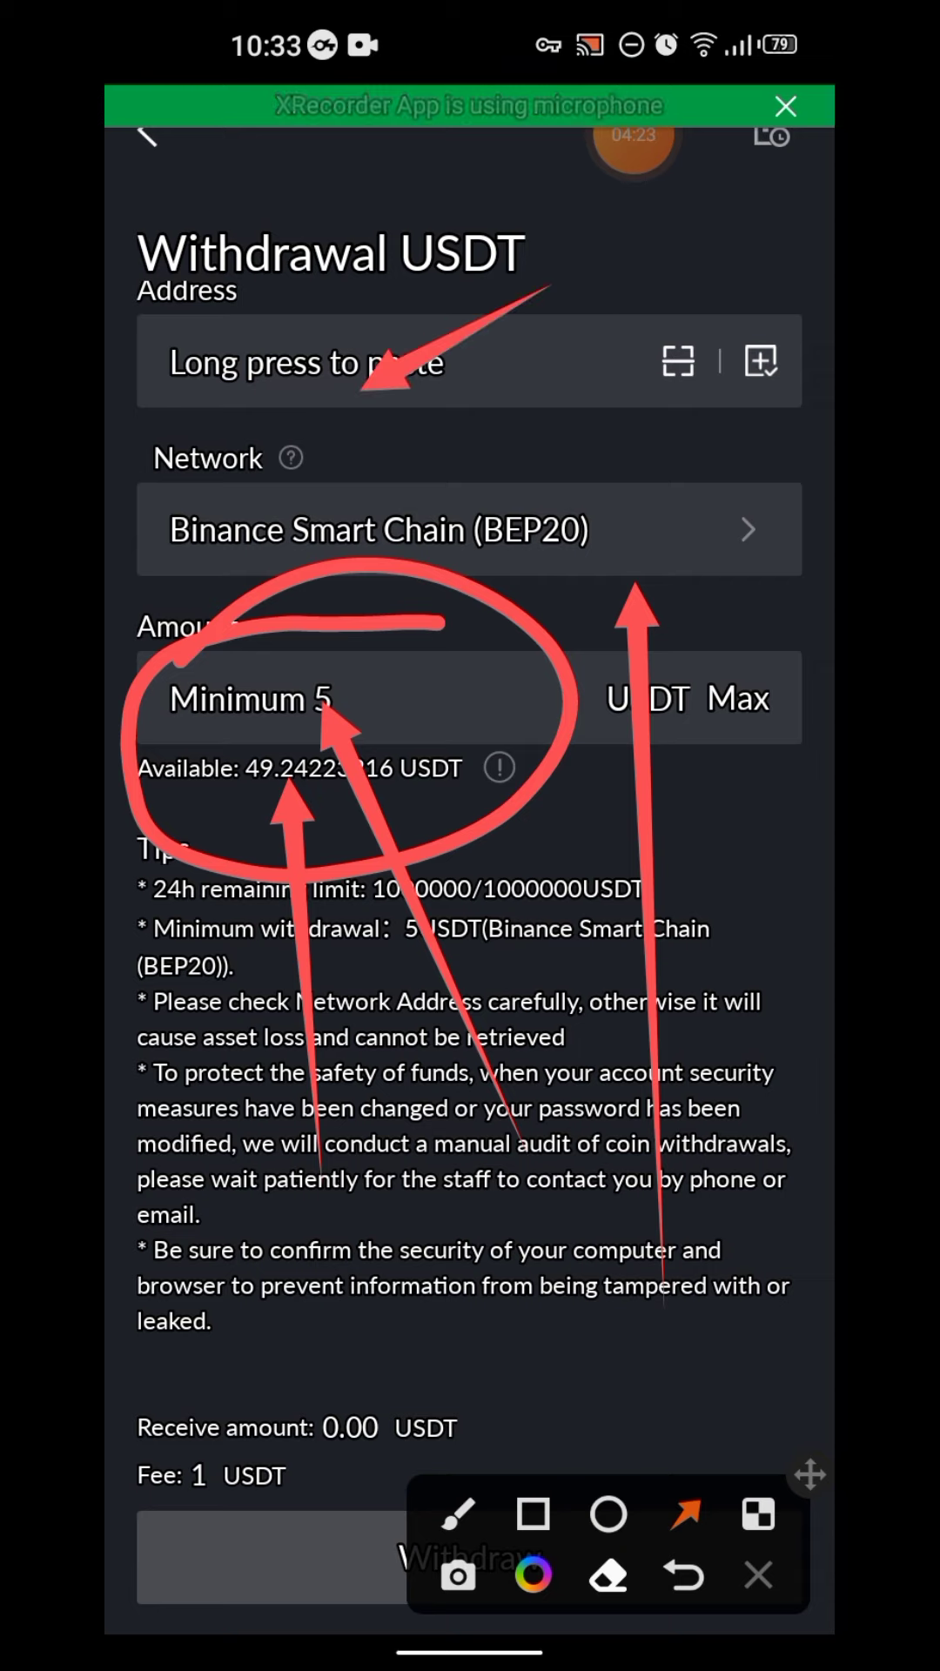
click(757, 1575)
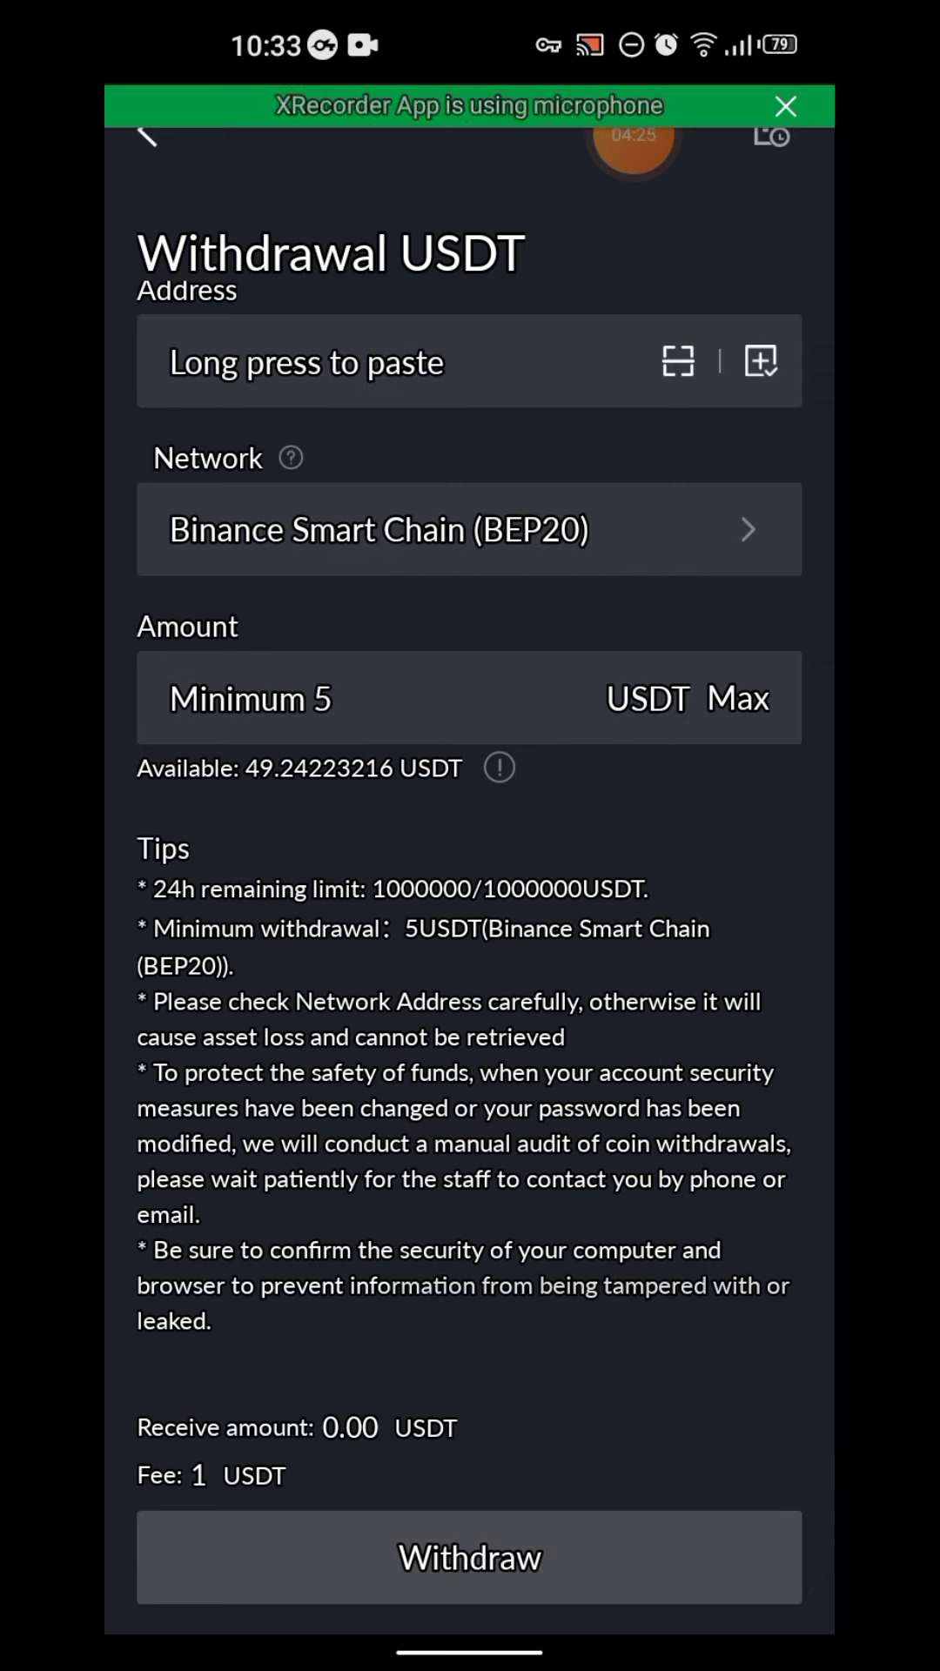
scroll(470, 810, up, 1)
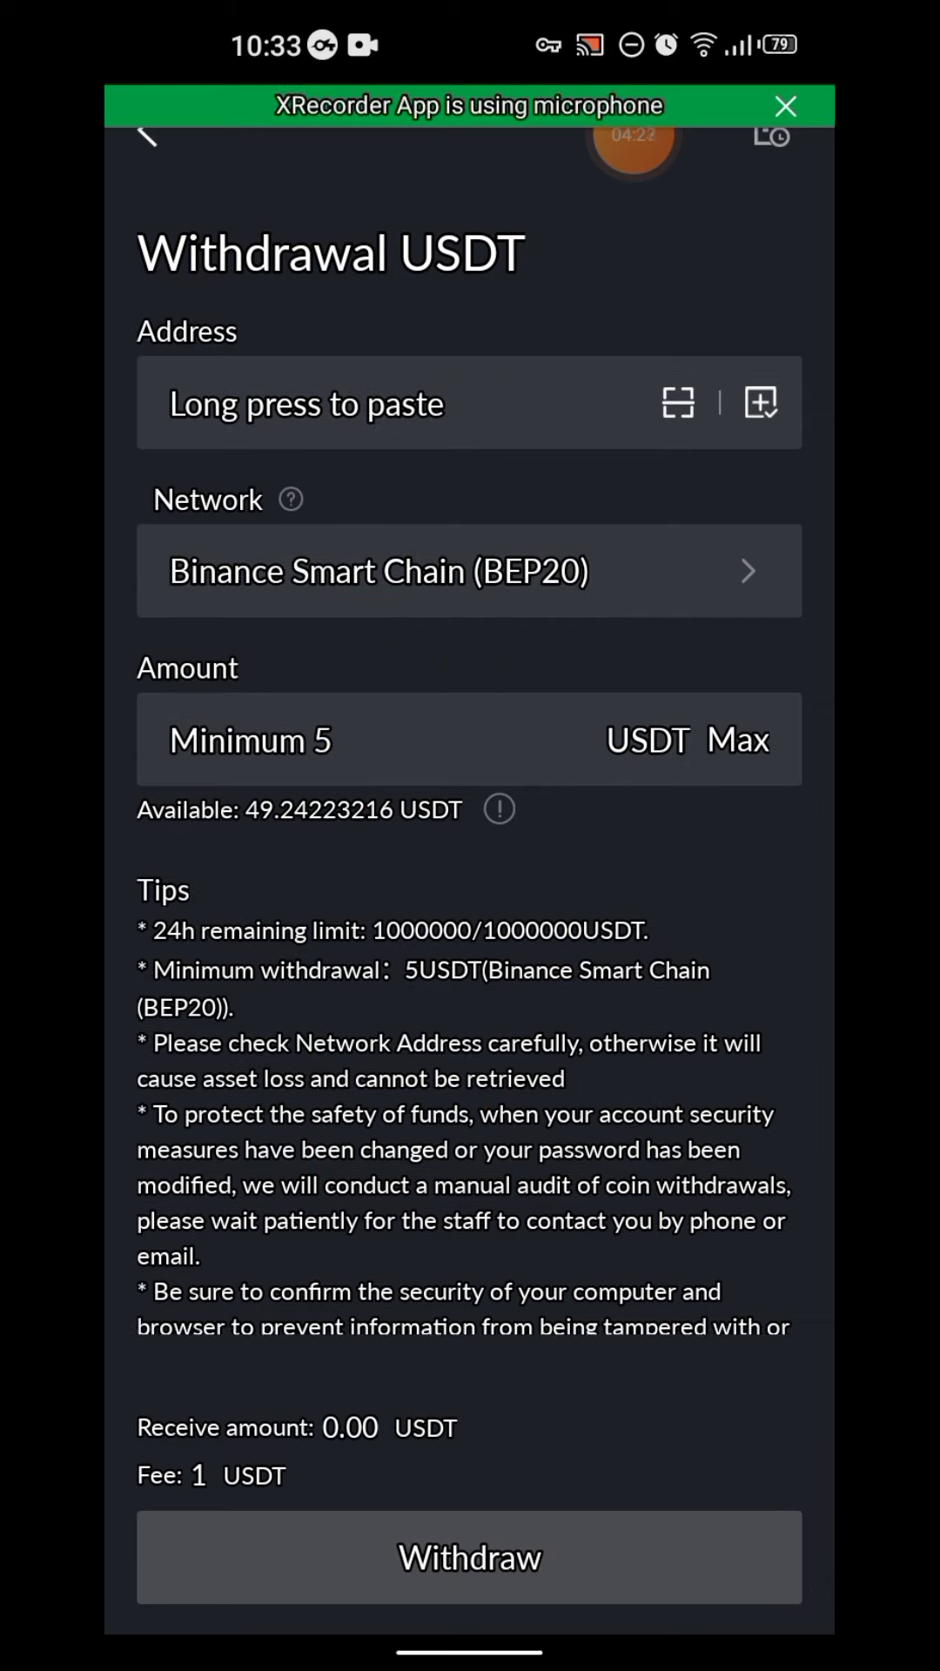
scroll(470, 809, down, 1)
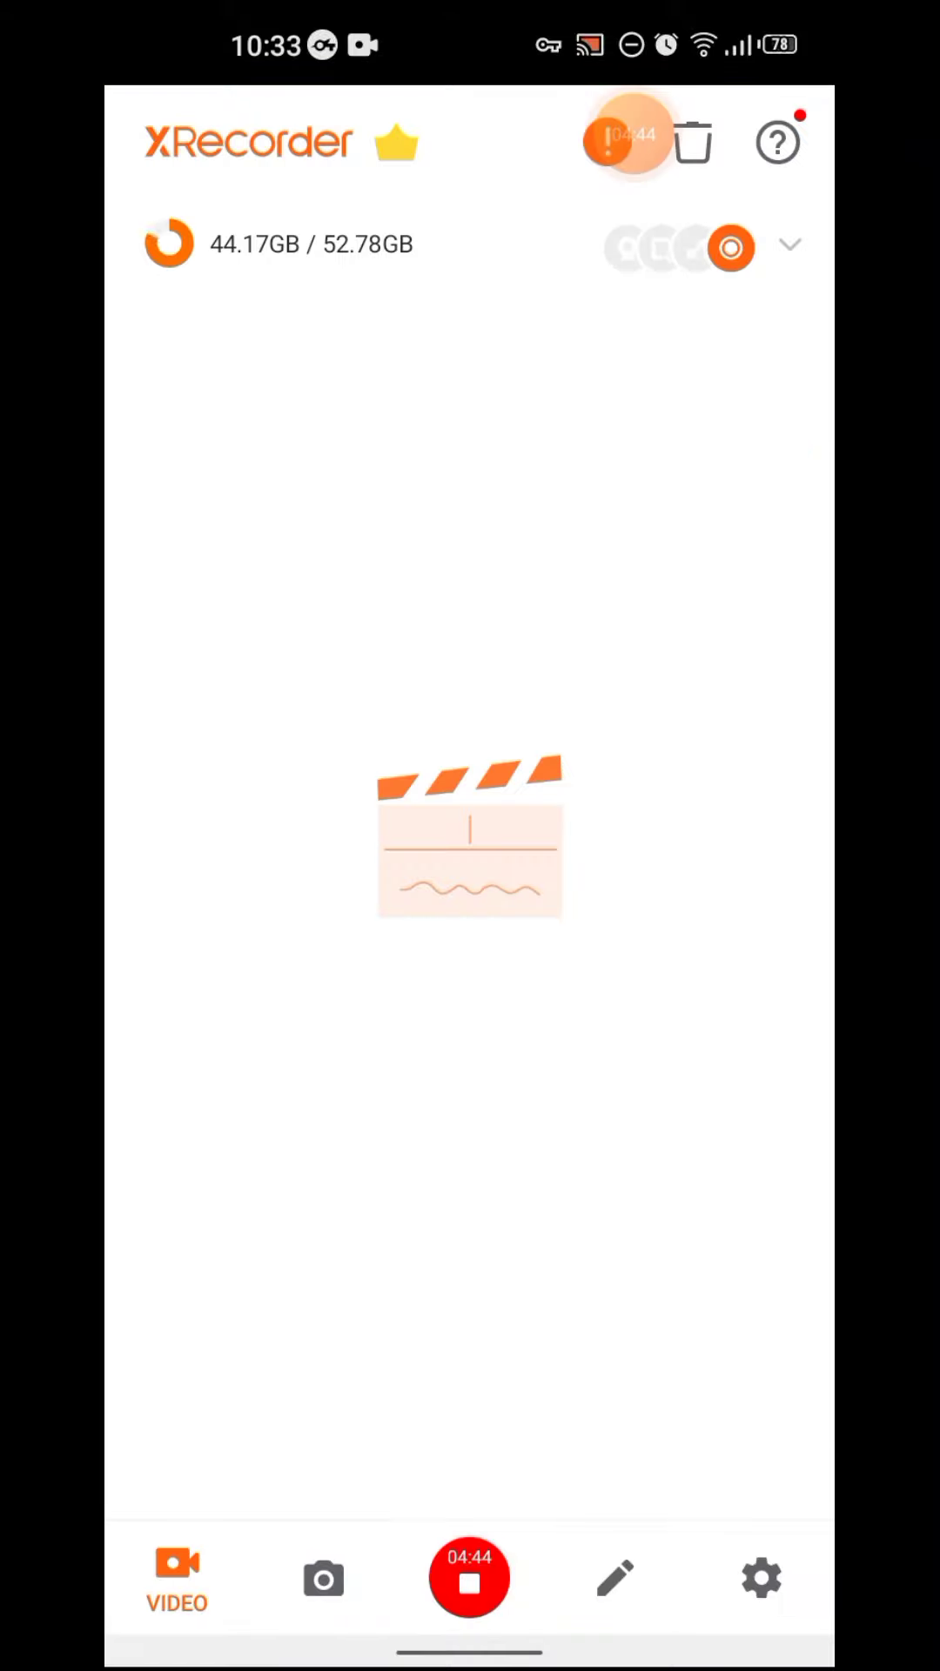
drag(470, 1654, 469, 1175)
drag(327, 848, 783, 849)
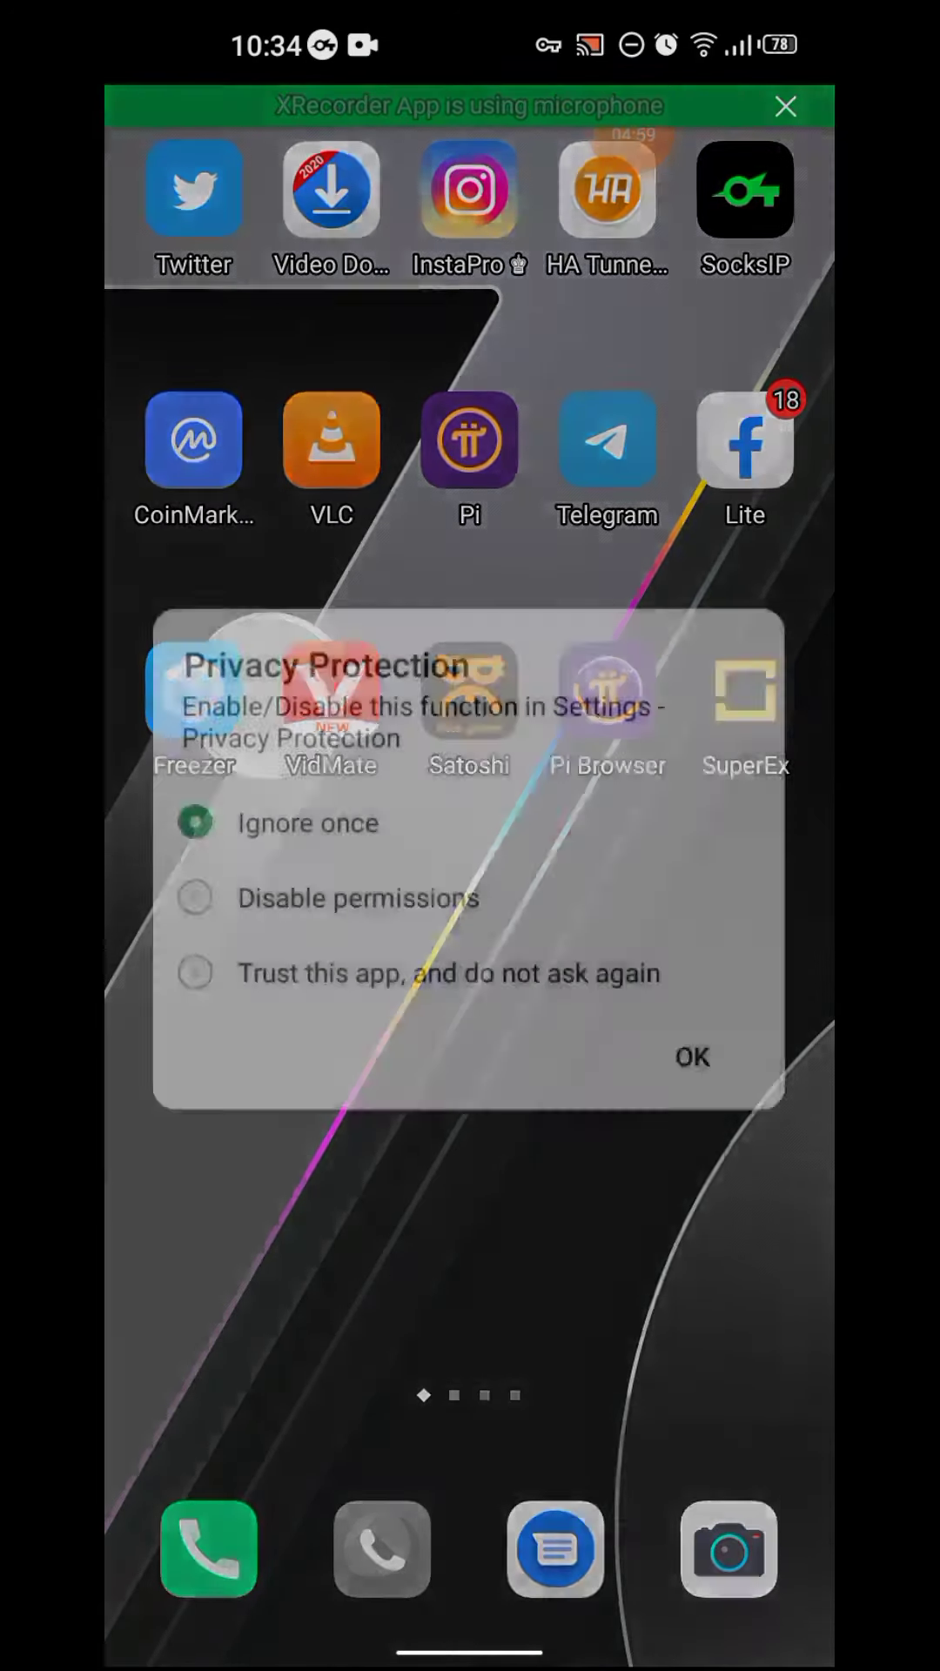
click(691, 1055)
click(634, 135)
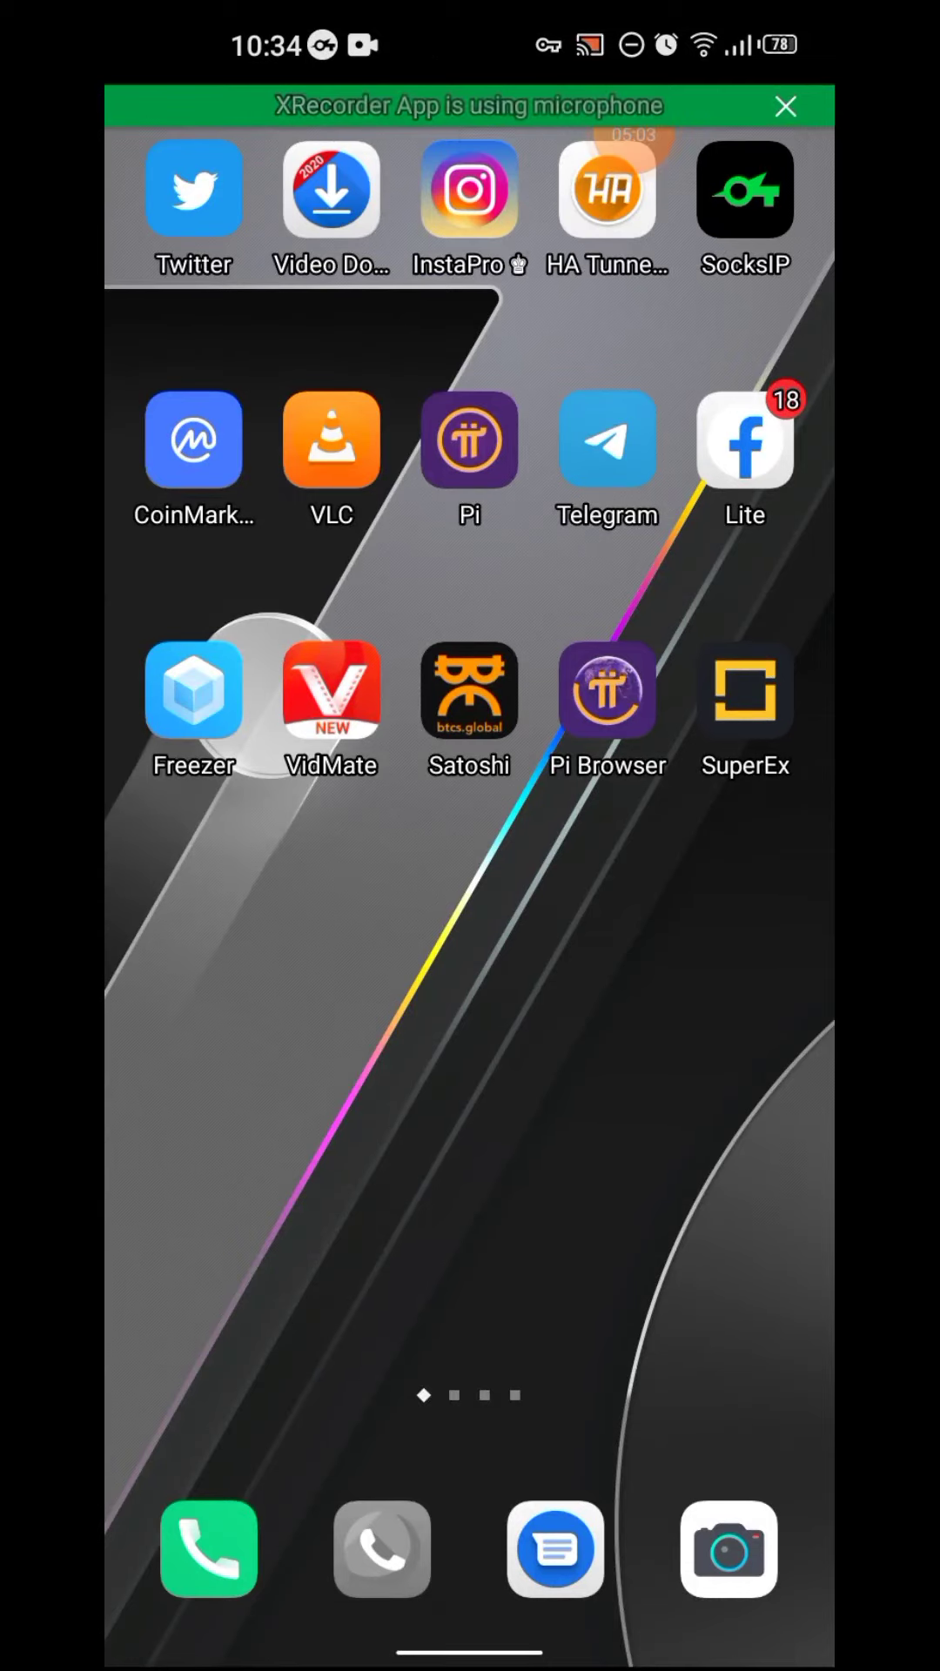
click(470, 106)
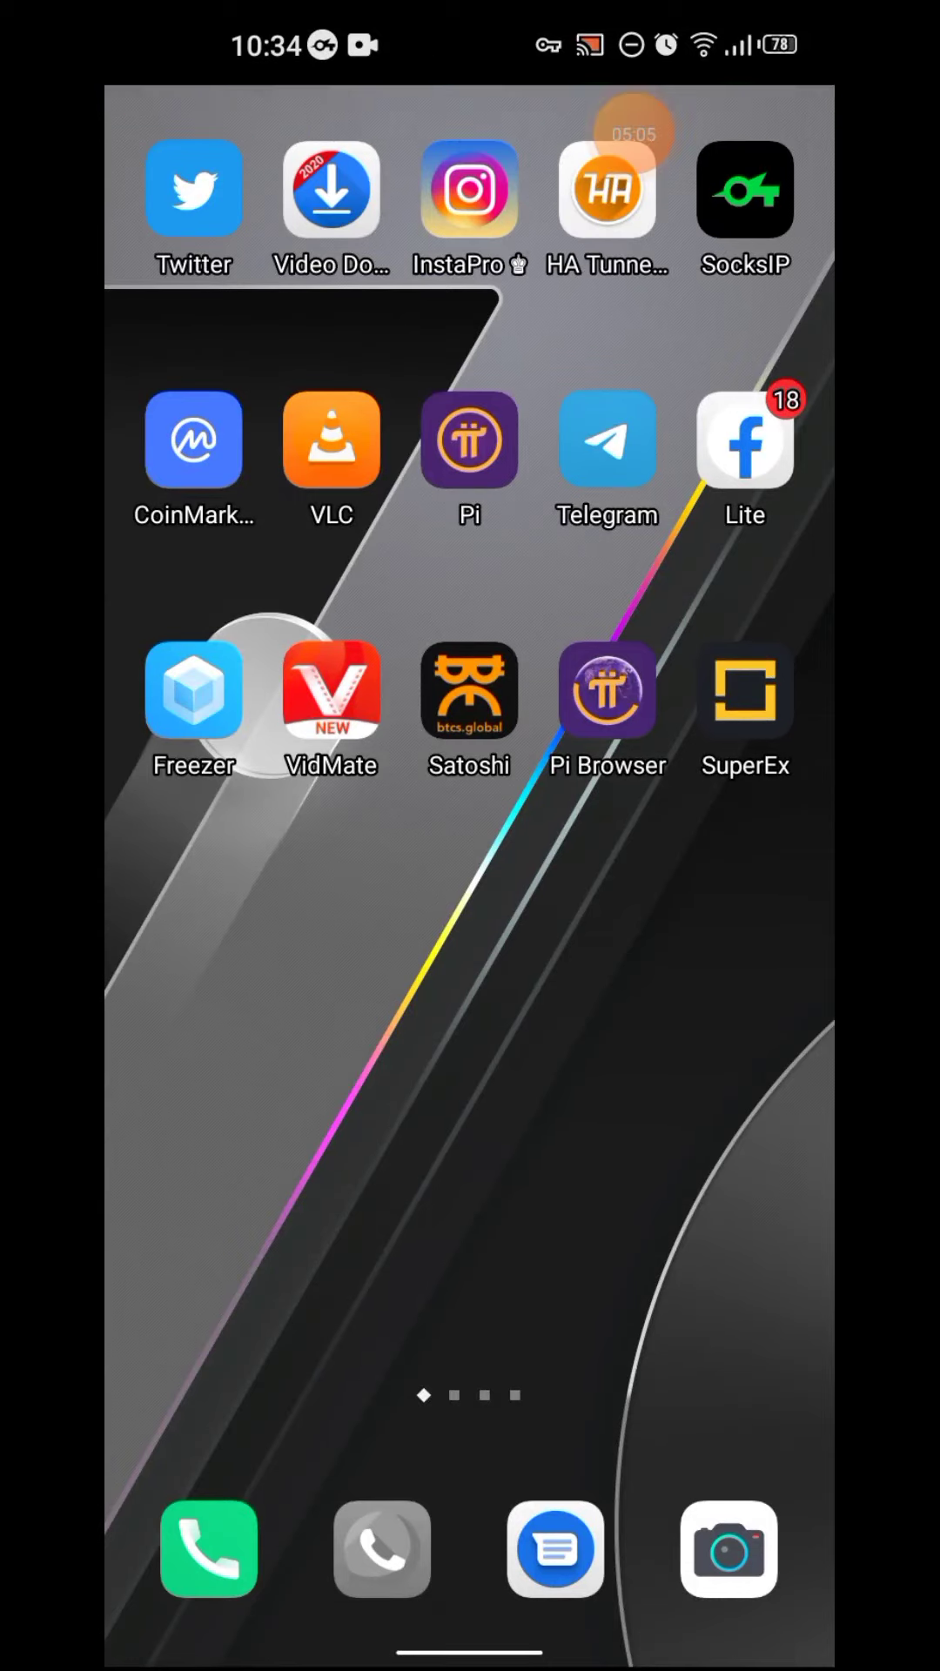